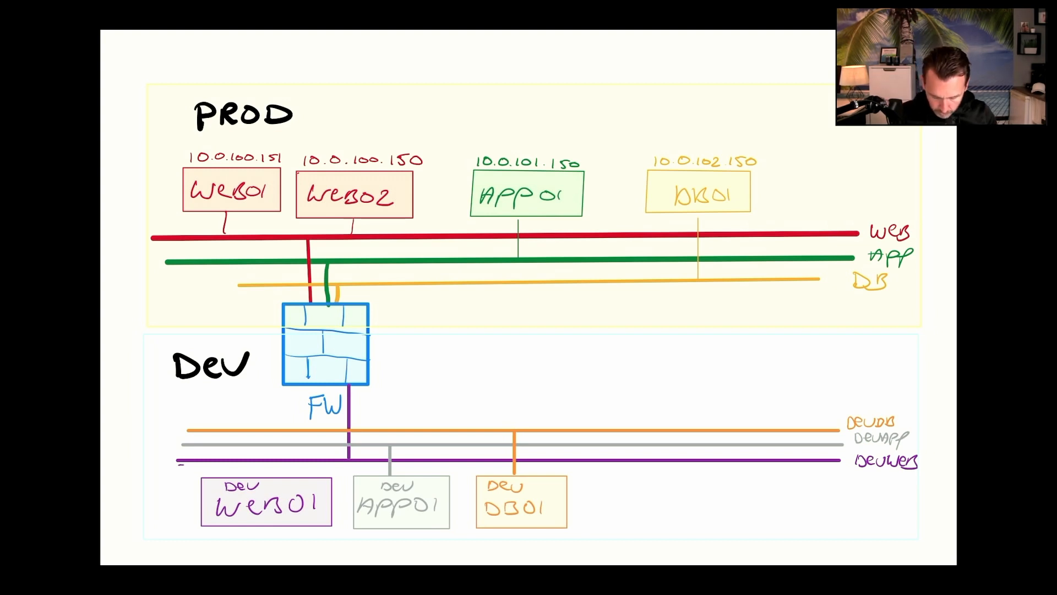
pyautogui.moveTo(302, 88)
pyautogui.mouseDown()
pyautogui.moveTo(149, 253)
pyautogui.moveTo(324, 97)
pyautogui.moveTo(254, 84)
pyautogui.mouseUp()
pyautogui.moveTo(253, 330)
pyautogui.mouseDown()
pyautogui.moveTo(220, 518)
pyautogui.moveTo(242, 333)
pyautogui.mouseUp()
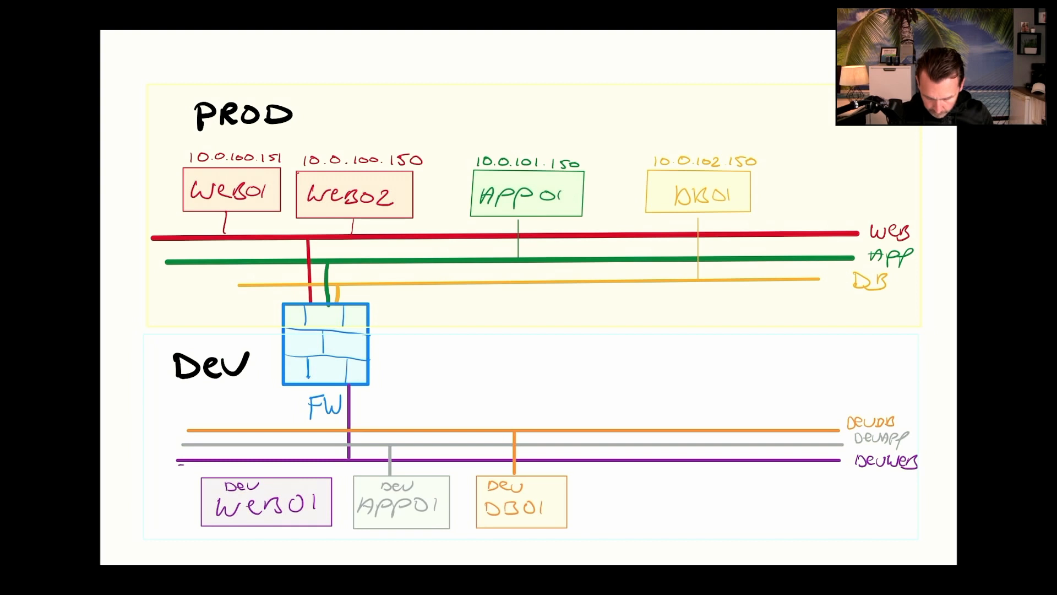
pyautogui.moveTo(182, 245); pyautogui.dragTo(801, 220)
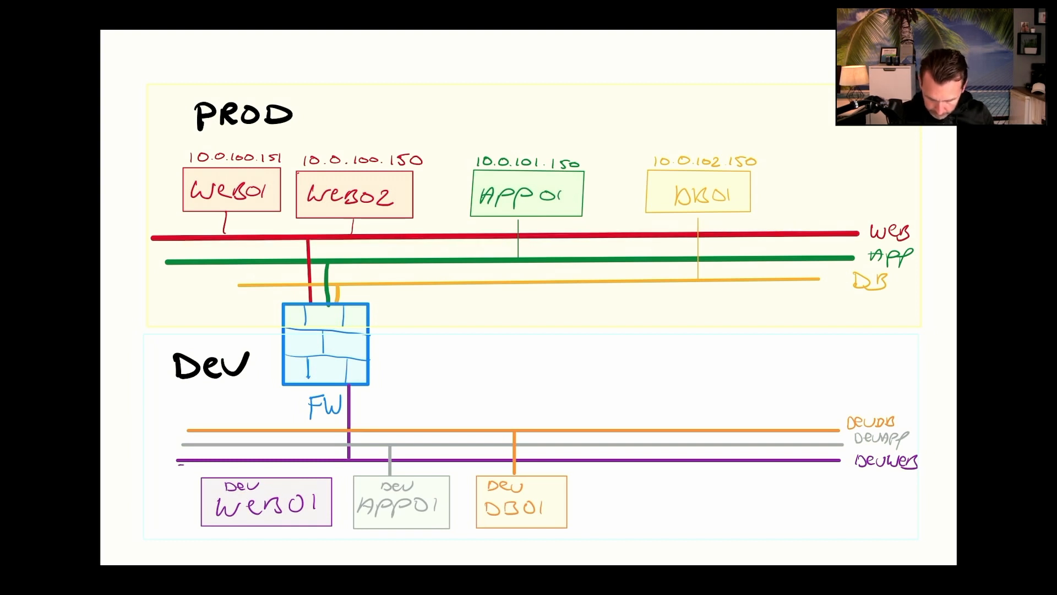
pyautogui.moveTo(294, 260); pyautogui.dragTo(778, 240)
pyautogui.moveTo(281, 279); pyautogui.dragTo(818, 282)
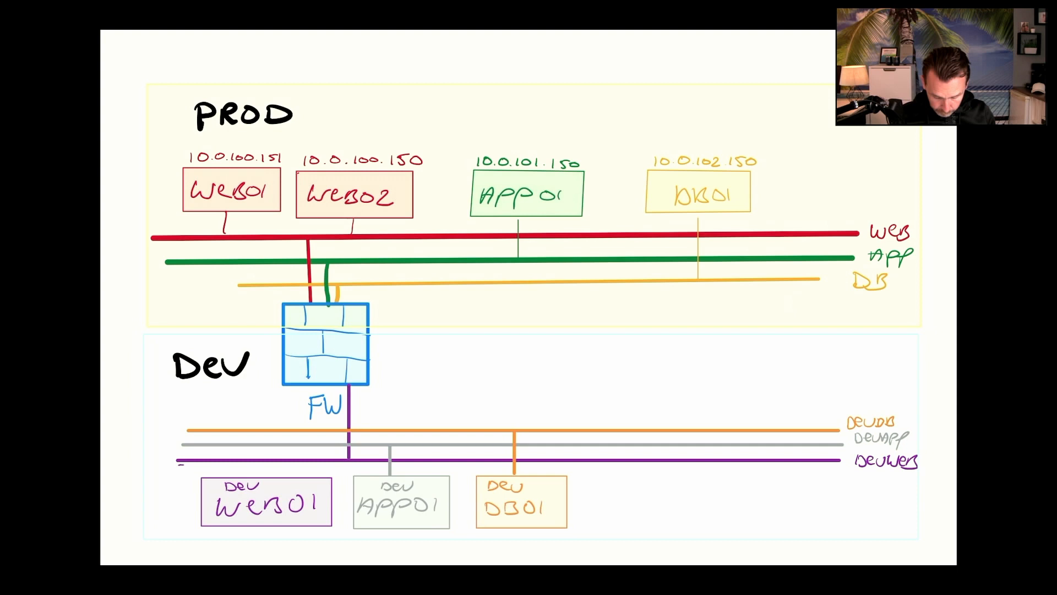
pyautogui.moveTo(223, 209)
pyautogui.mouseDown()
pyautogui.moveTo(306, 240)
pyautogui.moveTo(314, 286)
pyautogui.moveTo(326, 265)
pyautogui.moveTo(540, 211)
pyautogui.moveTo(522, 189)
pyautogui.mouseUp()
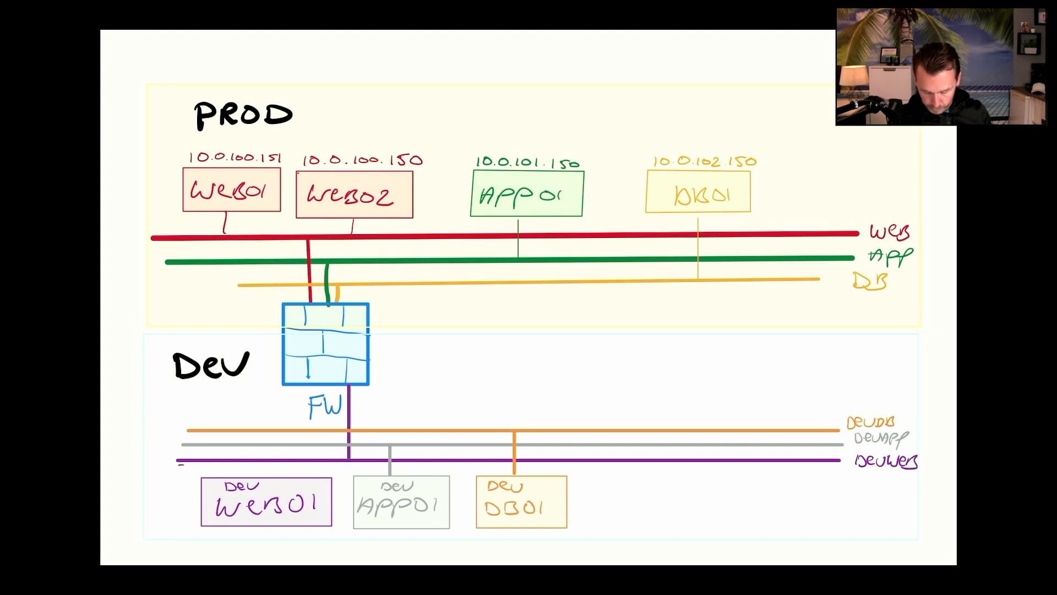
pyautogui.moveTo(359, 304)
pyautogui.mouseDown()
pyautogui.moveTo(379, 333)
pyautogui.moveTo(313, 300)
pyautogui.mouseUp()
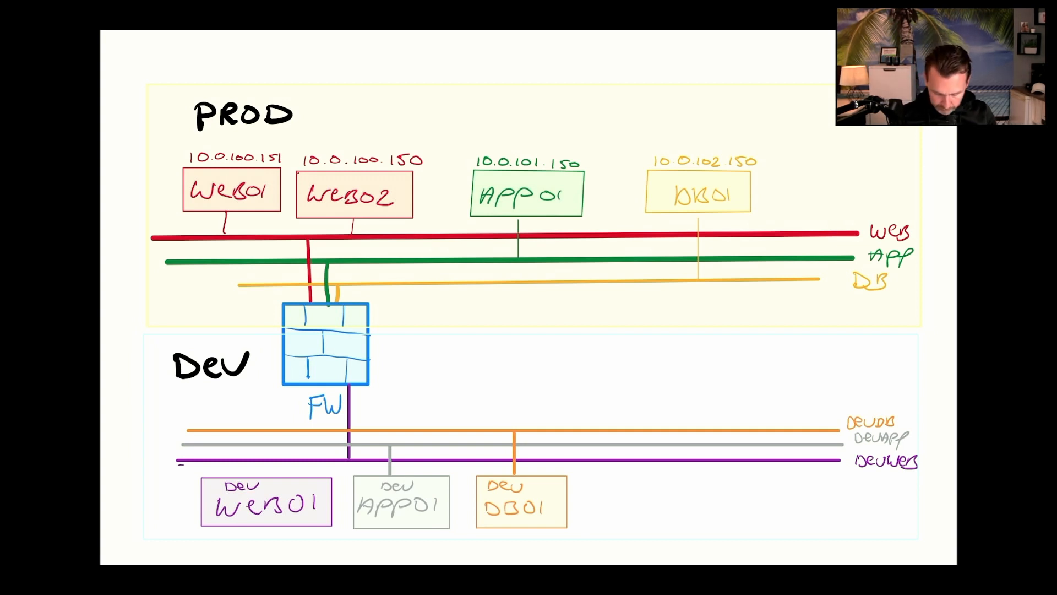
pyautogui.moveTo(375, 314)
pyautogui.mouseDown()
pyautogui.moveTo(271, 385)
pyautogui.moveTo(324, 303)
pyautogui.mouseUp()
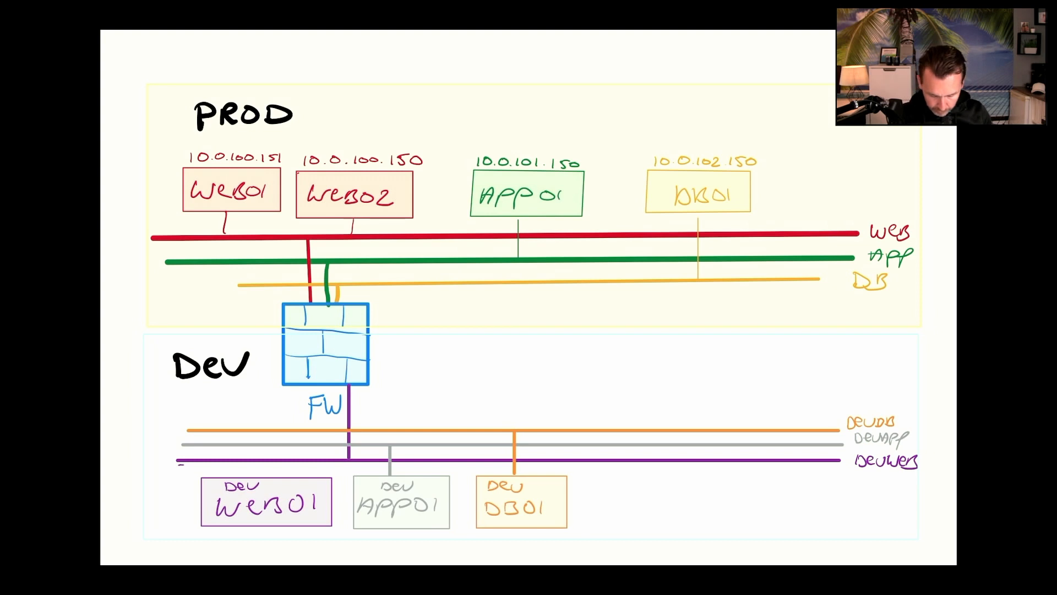
pyautogui.moveTo(230, 213)
pyautogui.mouseDown()
pyautogui.moveTo(286, 240)
pyautogui.moveTo(304, 311)
pyautogui.moveTo(337, 286)
pyautogui.moveTo(572, 275)
pyautogui.moveTo(716, 201)
pyautogui.mouseUp()
pyautogui.moveTo(315, 296)
pyautogui.mouseDown()
pyautogui.moveTo(358, 318)
pyautogui.moveTo(298, 353)
pyautogui.mouseUp()
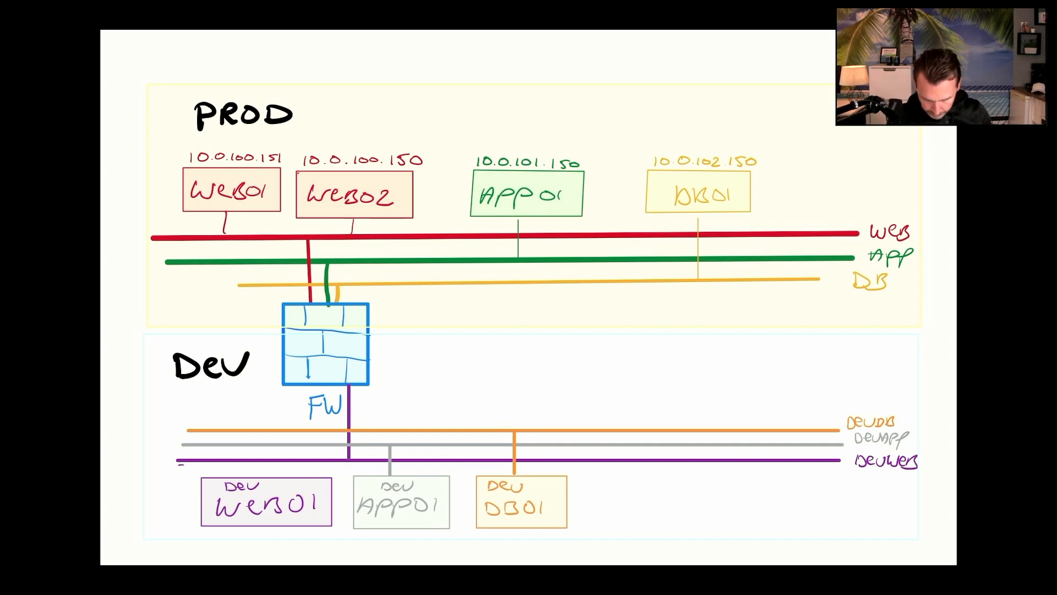
pyautogui.moveTo(258, 160)
pyautogui.mouseDown()
pyautogui.moveTo(242, 171)
pyautogui.moveTo(275, 165)
pyautogui.mouseUp()
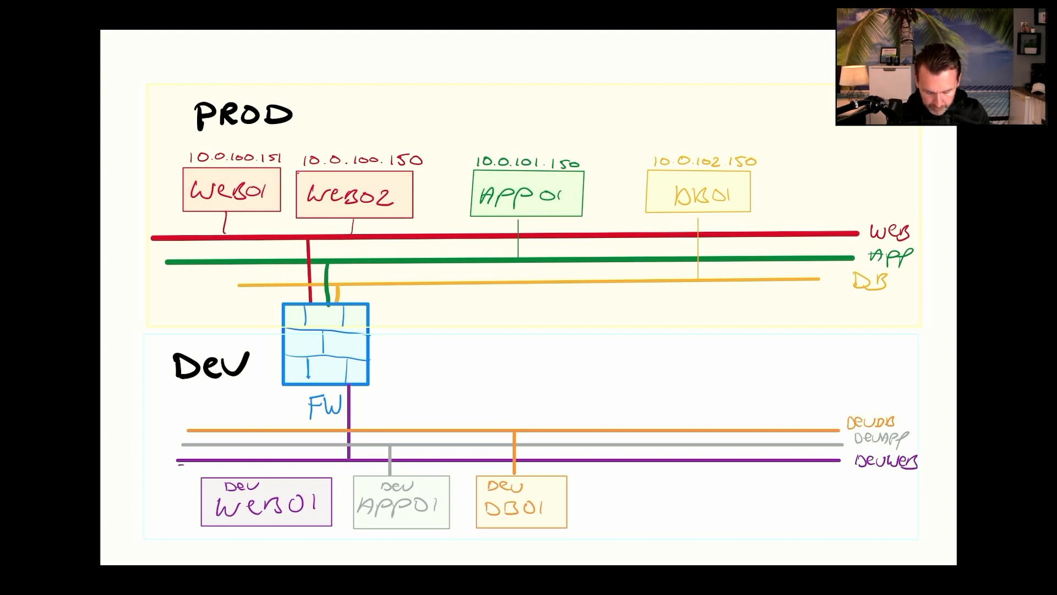
pyautogui.moveTo(226, 201)
pyautogui.mouseDown()
pyautogui.moveTo(217, 245)
pyautogui.moveTo(364, 206)
pyautogui.mouseUp()
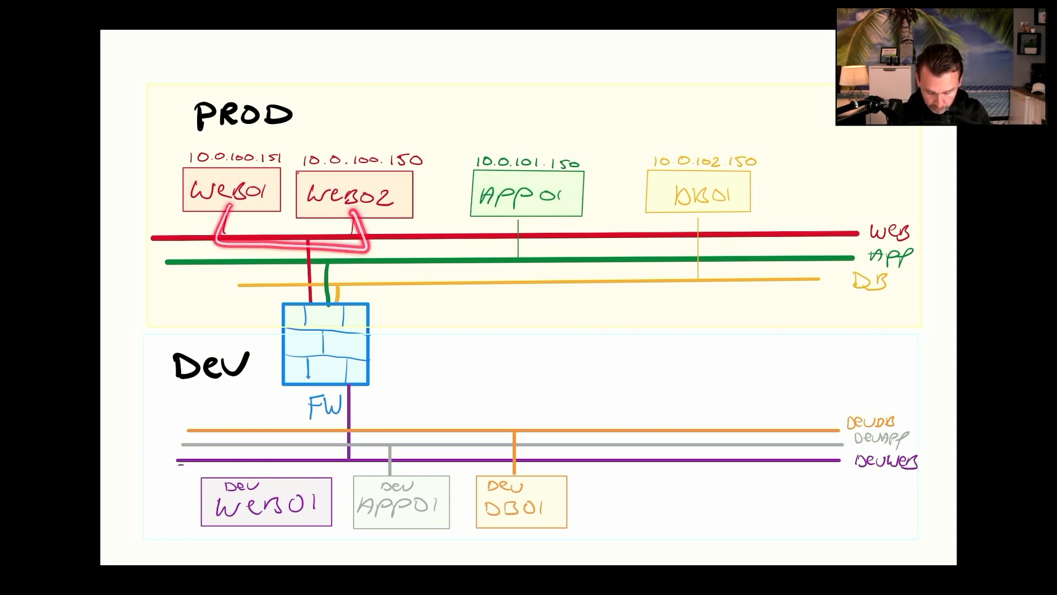
pyautogui.moveTo(223, 211)
pyautogui.mouseDown()
pyautogui.moveTo(364, 234)
pyautogui.moveTo(367, 210)
pyautogui.mouseUp()
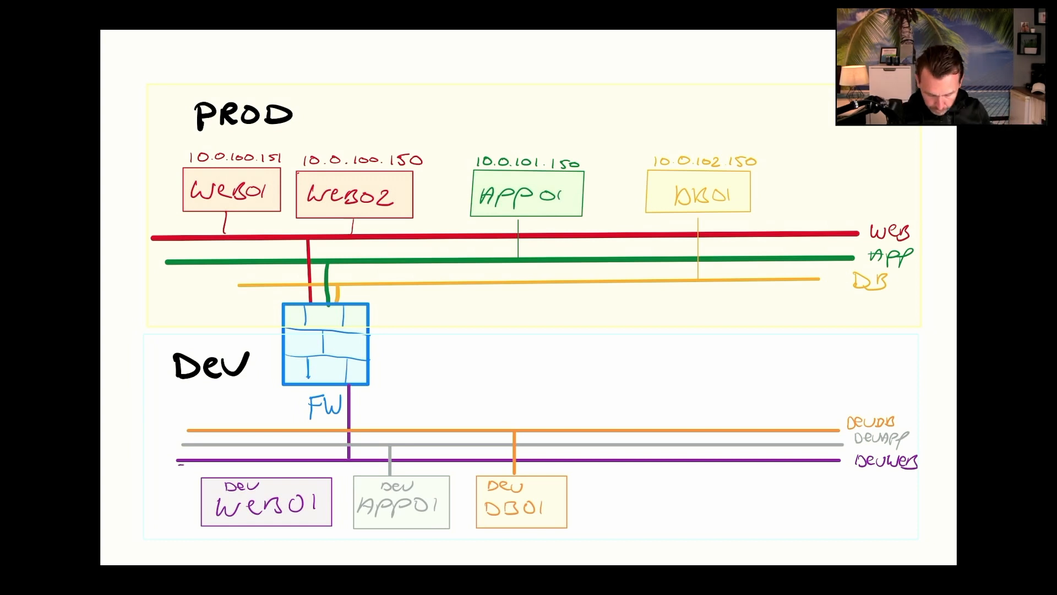
pyautogui.moveTo(407, 337)
pyautogui.mouseDown()
pyautogui.moveTo(573, 490)
pyautogui.moveTo(309, 337)
pyautogui.mouseUp()
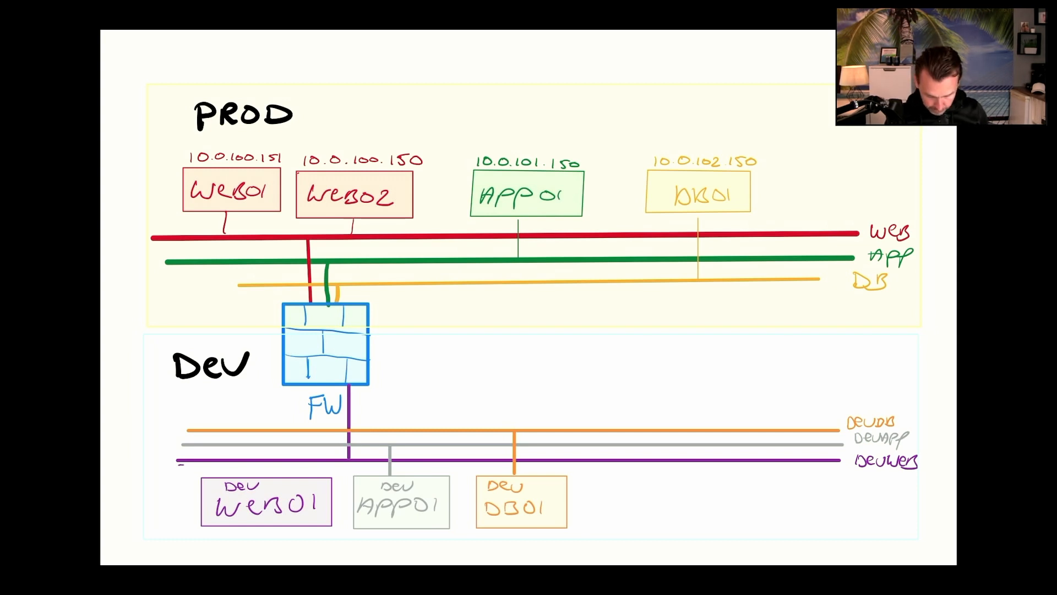
pyautogui.moveTo(275, 496)
pyautogui.mouseDown()
pyautogui.moveTo(347, 466)
pyautogui.moveTo(352, 386)
pyautogui.moveTo(218, 186)
pyautogui.mouseUp()
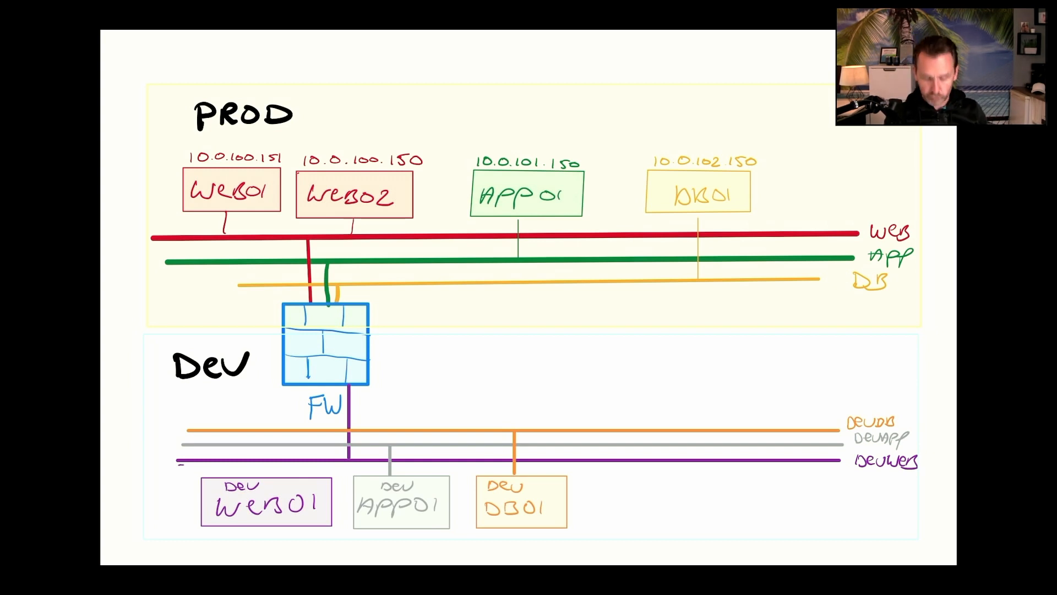
pyautogui.moveTo(281, 453); pyautogui.dragTo(308, 441)
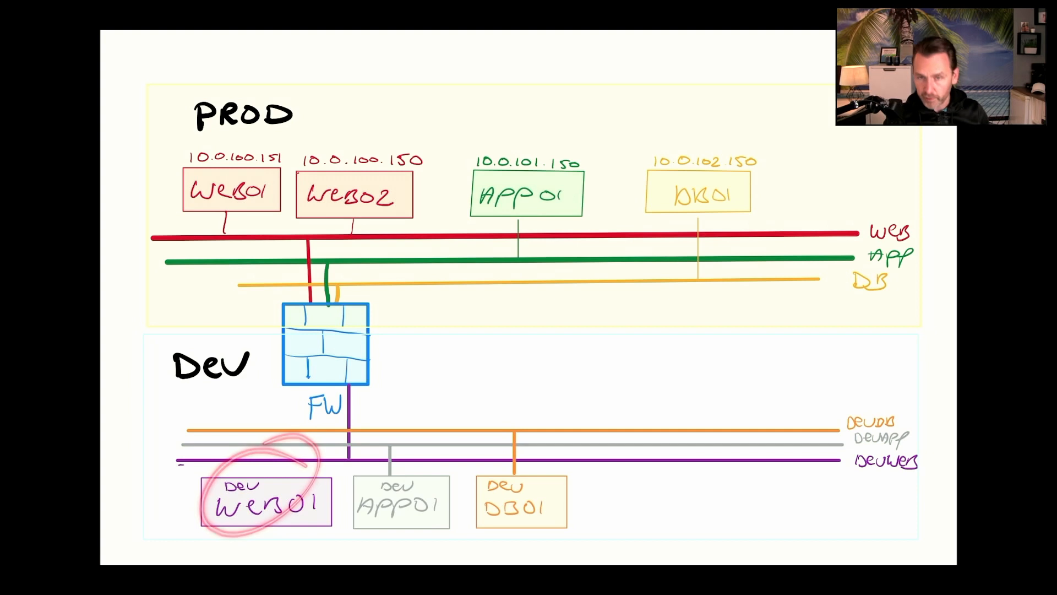
pyautogui.moveTo(282, 504)
pyautogui.mouseDown()
pyautogui.moveTo(308, 342)
pyautogui.moveTo(223, 190)
pyautogui.mouseUp()
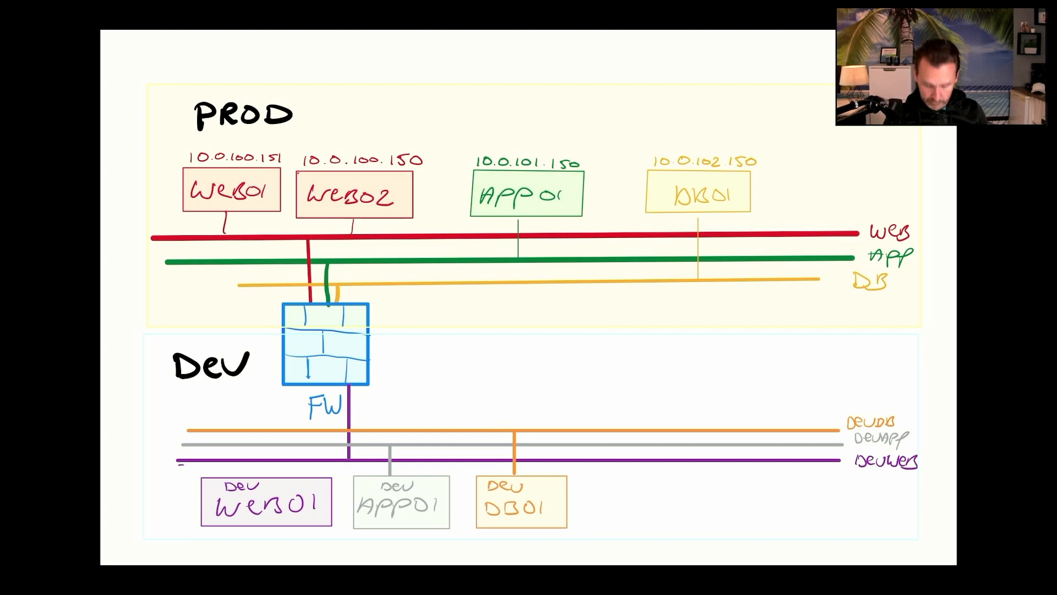
pyautogui.moveTo(292, 512)
pyautogui.mouseDown()
pyautogui.moveTo(325, 397)
pyautogui.moveTo(306, 242)
pyautogui.moveTo(225, 190)
pyautogui.mouseUp()
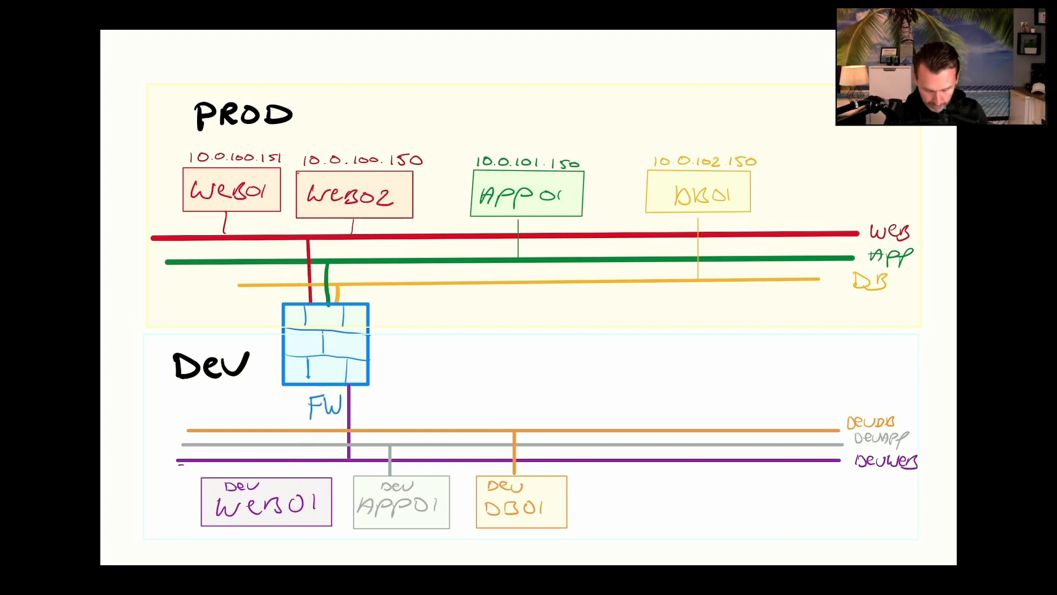
pyautogui.moveTo(404, 374)
pyautogui.mouseDown()
pyautogui.moveTo(465, 337)
pyautogui.moveTo(457, 239)
pyautogui.mouseUp()
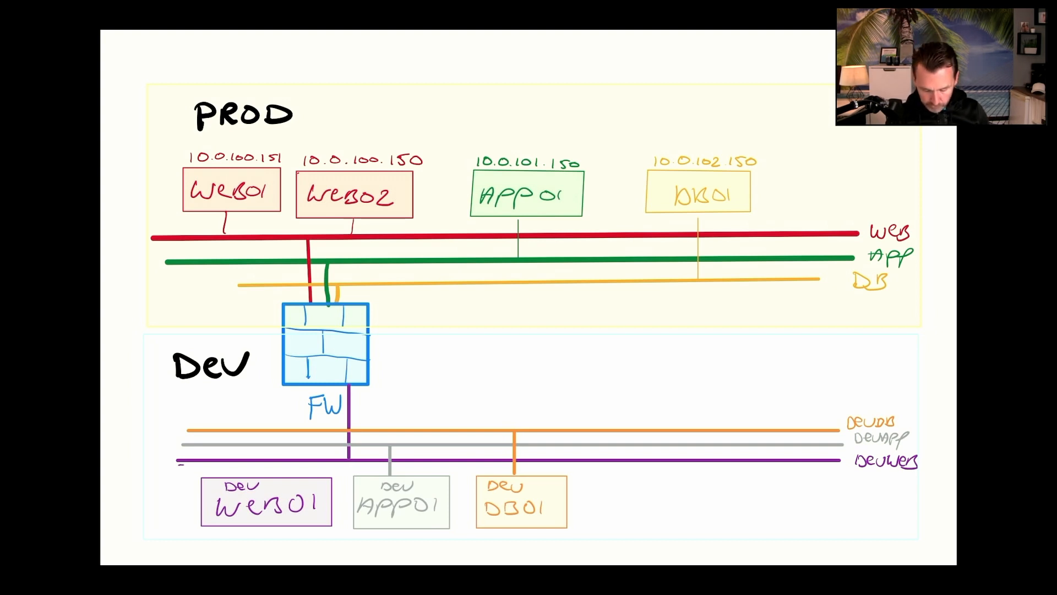
pyautogui.moveTo(320, 335); pyautogui.dragTo(609, 335)
pyautogui.moveTo(344, 320); pyautogui.dragTo(346, 371)
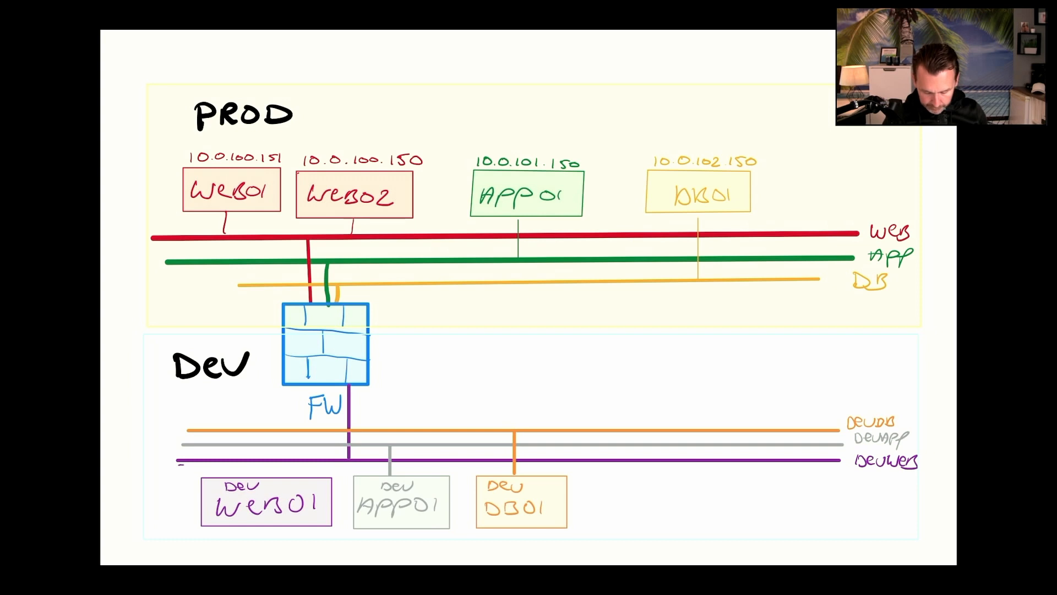
pyautogui.press('Right')
pyautogui.press('Right')
pyautogui.press('Right')
pyautogui.press('Right')
pyautogui.press('Right')
pyautogui.press('Right')
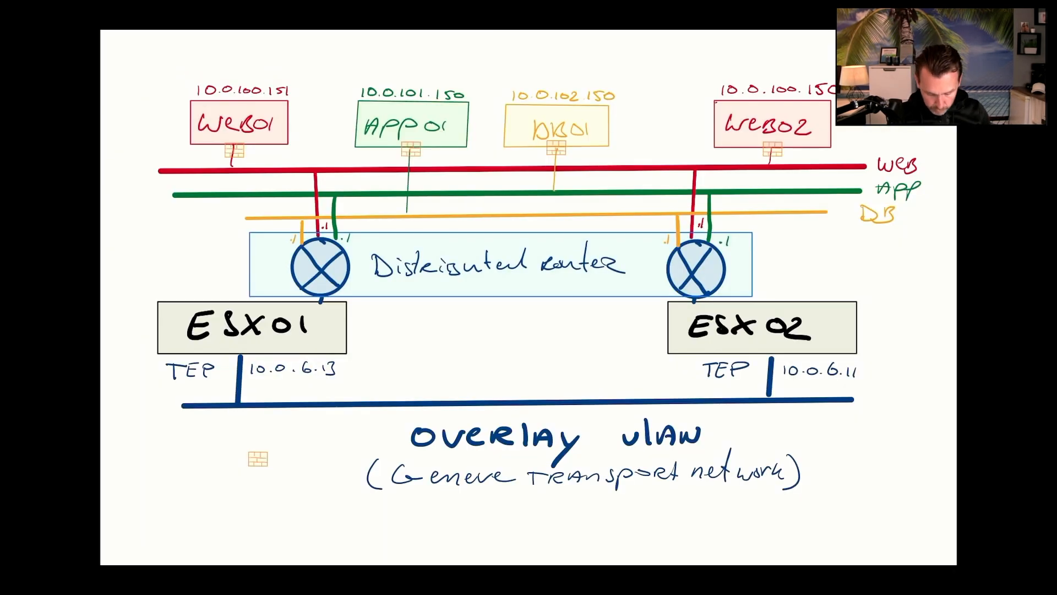
pyautogui.moveTo(229, 142)
pyautogui.mouseDown()
pyautogui.moveTo(235, 166)
pyautogui.moveTo(218, 151)
pyautogui.mouseUp()
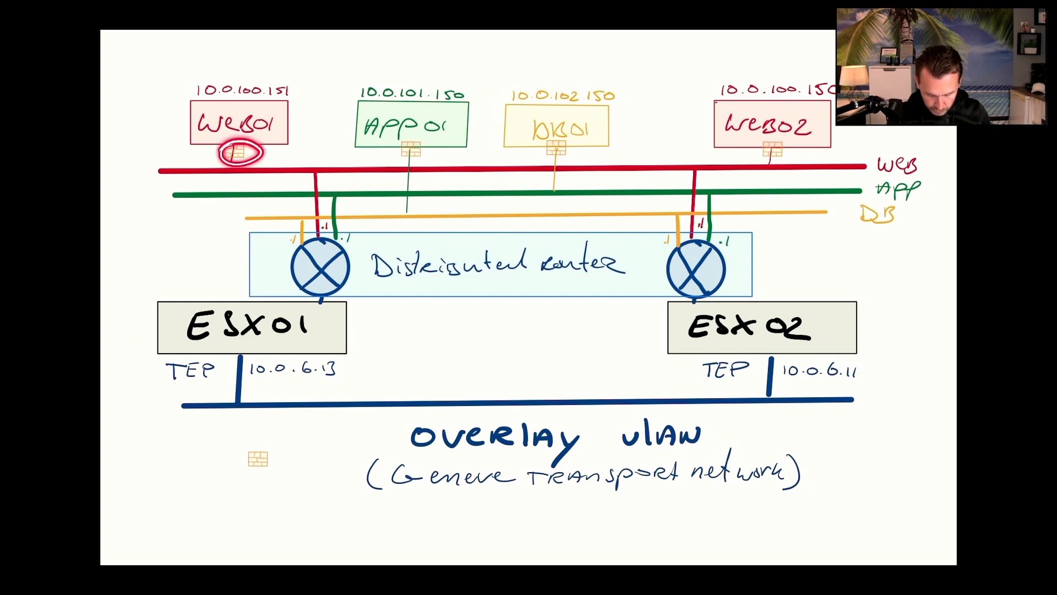
pyautogui.moveTo(420, 138)
pyautogui.mouseDown()
pyautogui.moveTo(394, 152)
pyautogui.moveTo(433, 138)
pyautogui.mouseUp()
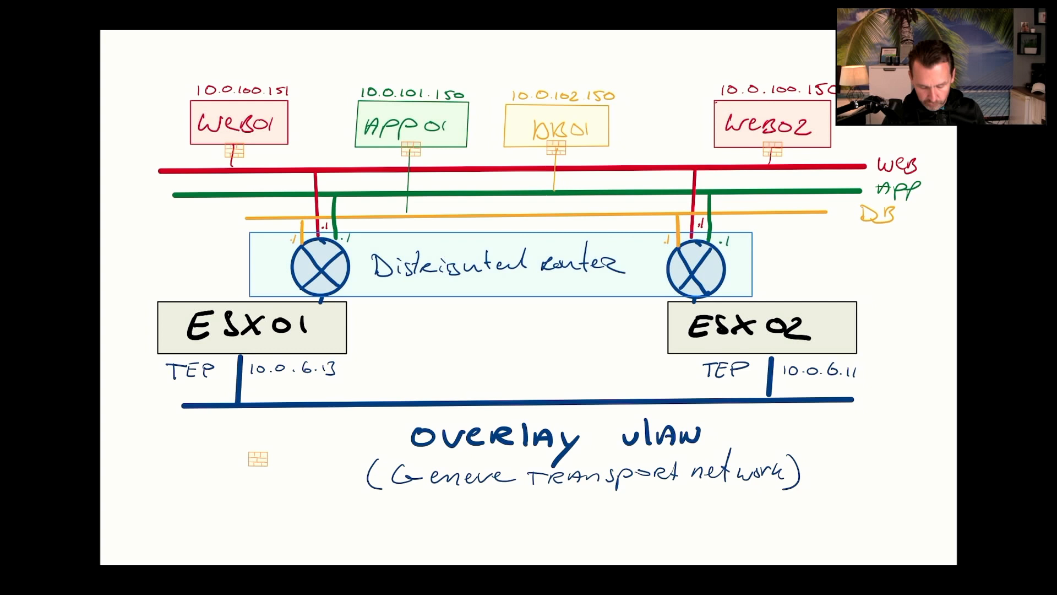
pyautogui.moveTo(254, 300)
pyautogui.mouseDown()
pyautogui.moveTo(246, 308)
pyautogui.moveTo(275, 336)
pyautogui.moveTo(259, 324)
pyautogui.mouseUp()
pyautogui.moveTo(749, 325); pyautogui.dragTo(777, 311)
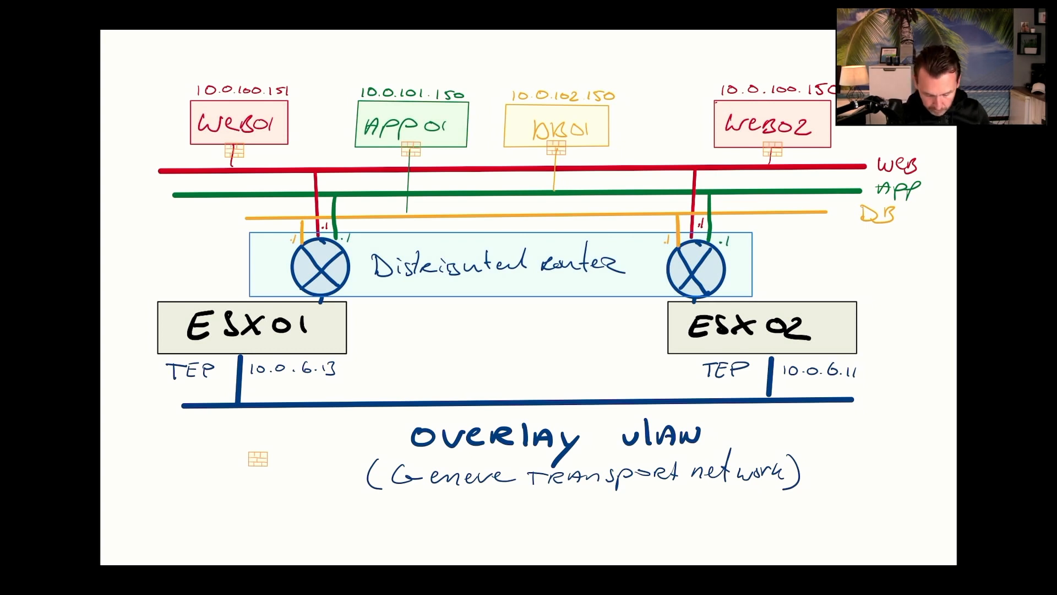
pyautogui.moveTo(272, 110)
pyautogui.mouseDown()
pyautogui.moveTo(286, 104)
pyautogui.moveTo(240, 88)
pyautogui.mouseUp()
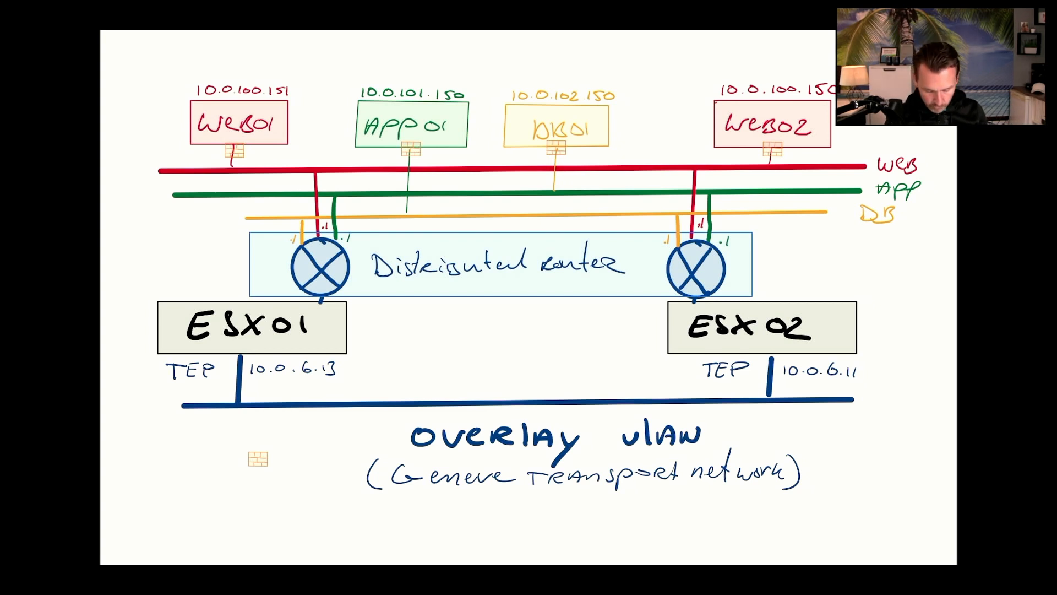
pyautogui.moveTo(235, 117)
pyautogui.mouseDown()
pyautogui.moveTo(269, 168)
pyautogui.moveTo(784, 142)
pyautogui.moveTo(771, 148)
pyautogui.mouseUp()
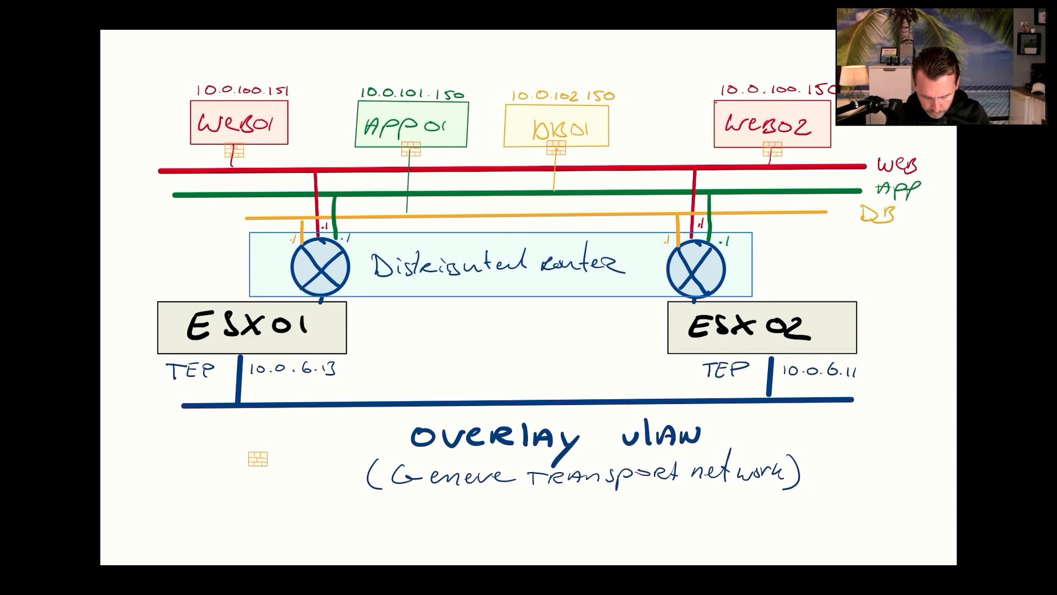
pyautogui.moveTo(285, 111)
pyautogui.mouseDown()
pyautogui.moveTo(261, 91)
pyautogui.moveTo(220, 96)
pyautogui.mouseUp()
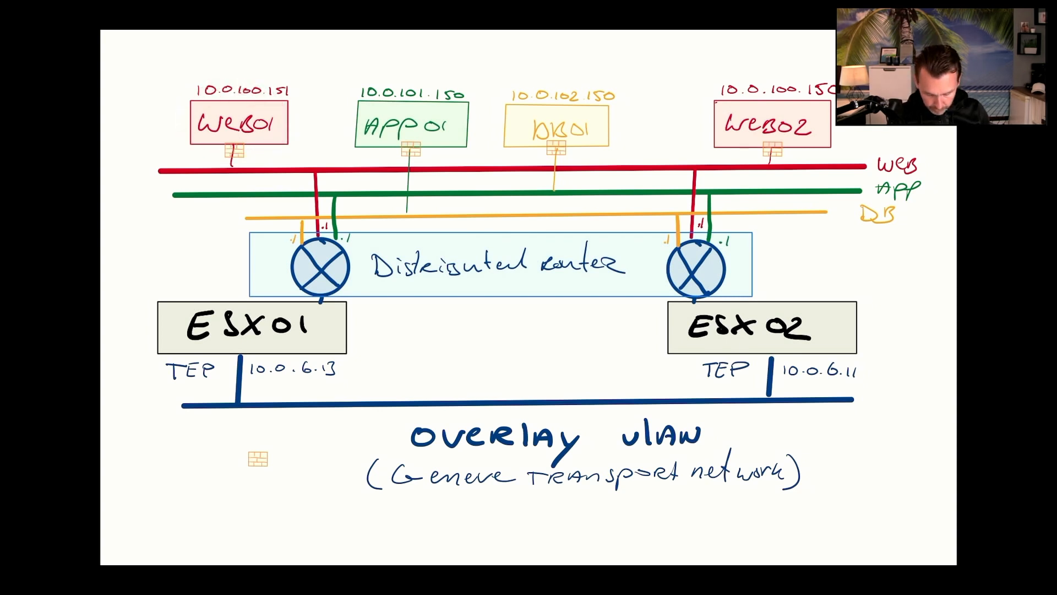
pyautogui.moveTo(290, 148)
pyautogui.mouseDown()
pyautogui.moveTo(354, 150)
pyautogui.moveTo(341, 153)
pyautogui.mouseUp()
pyautogui.moveTo(297, 140); pyautogui.dragTo(299, 161)
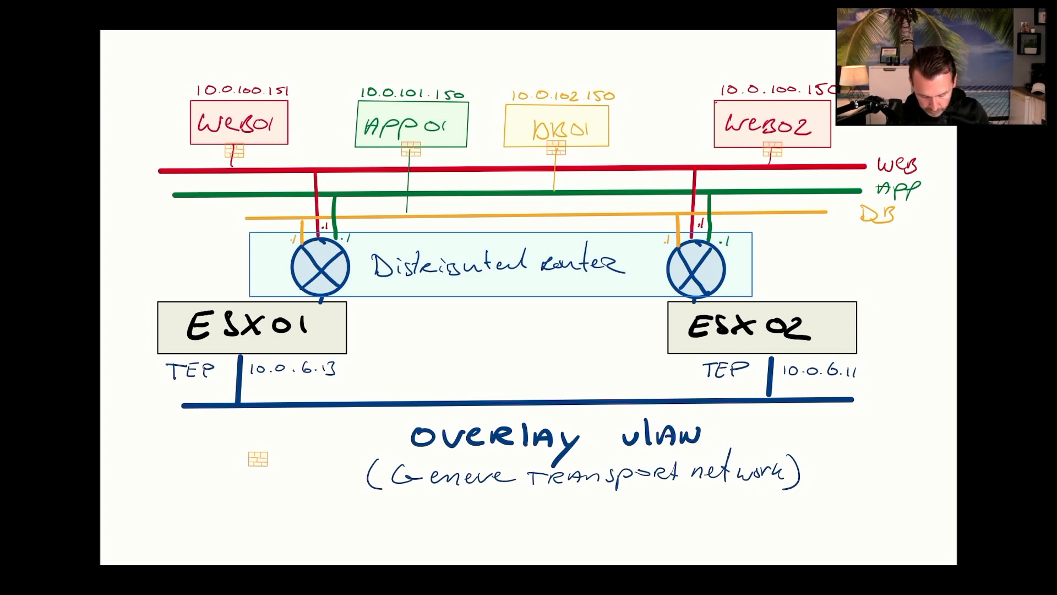
pyautogui.moveTo(286, 91); pyautogui.dragTo(282, 141)
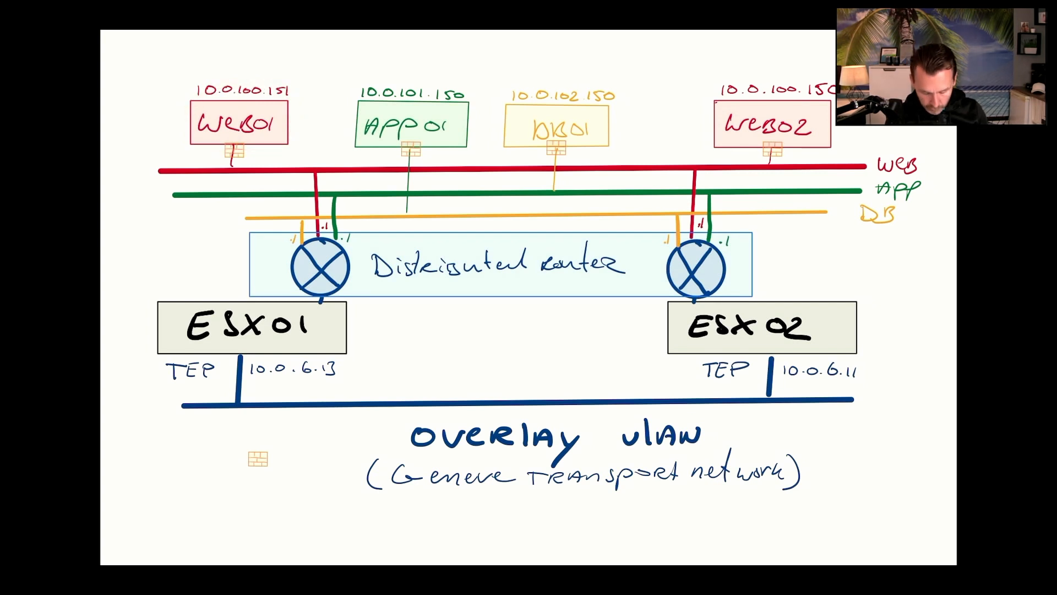
pyautogui.moveTo(236, 139)
pyautogui.mouseDown()
pyautogui.moveTo(261, 166)
pyautogui.moveTo(427, 172)
pyautogui.moveTo(762, 155)
pyautogui.moveTo(793, 142)
pyautogui.mouseUp()
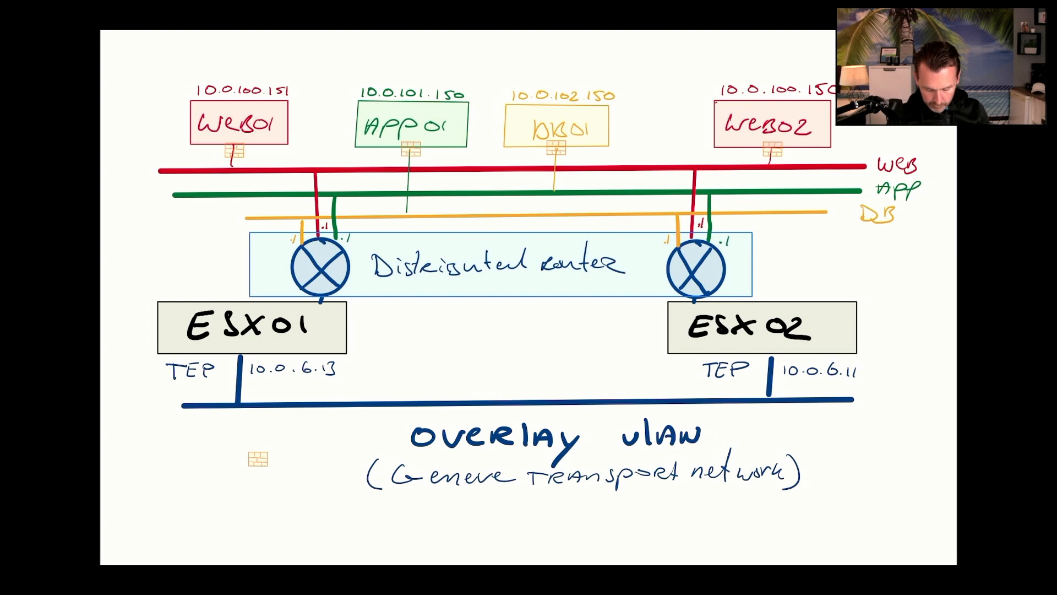
pyautogui.moveTo(245, 142); pyautogui.dragTo(229, 143)
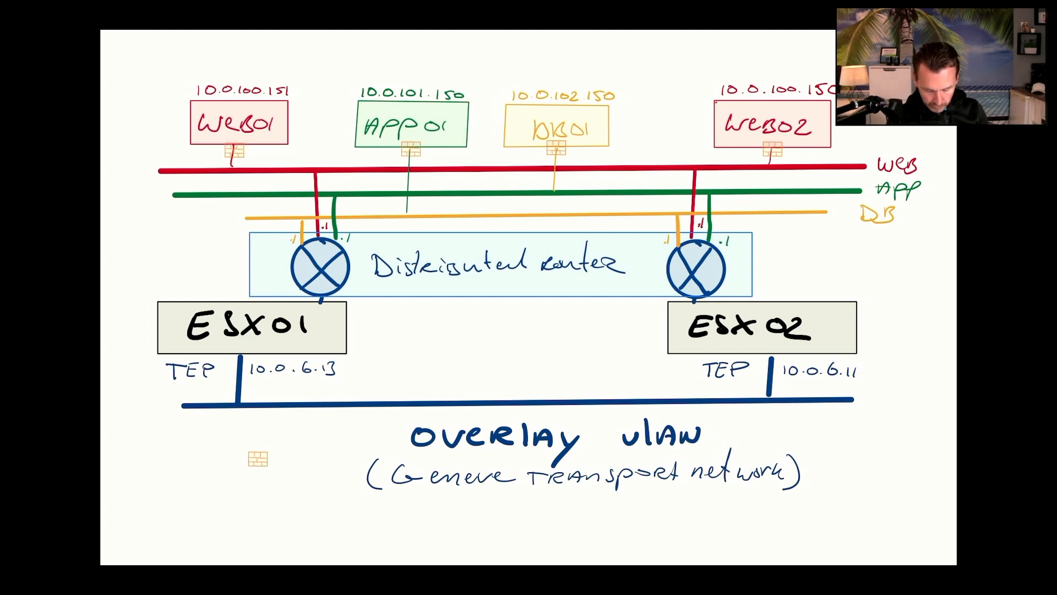
pyautogui.moveTo(234, 146)
pyautogui.mouseDown()
pyautogui.moveTo(242, 160)
pyautogui.moveTo(406, 160)
pyautogui.moveTo(798, 140)
pyautogui.moveTo(779, 128)
pyautogui.mouseUp()
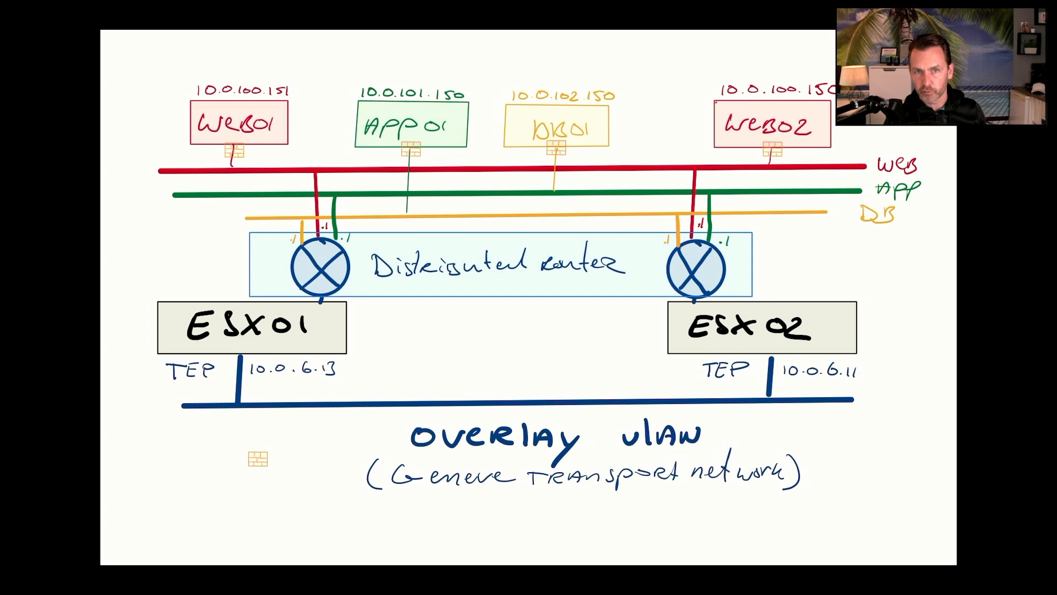
pyautogui.moveTo(239, 142)
pyautogui.mouseDown()
pyautogui.moveTo(232, 168)
pyautogui.moveTo(428, 157)
pyautogui.moveTo(421, 143)
pyautogui.mouseUp()
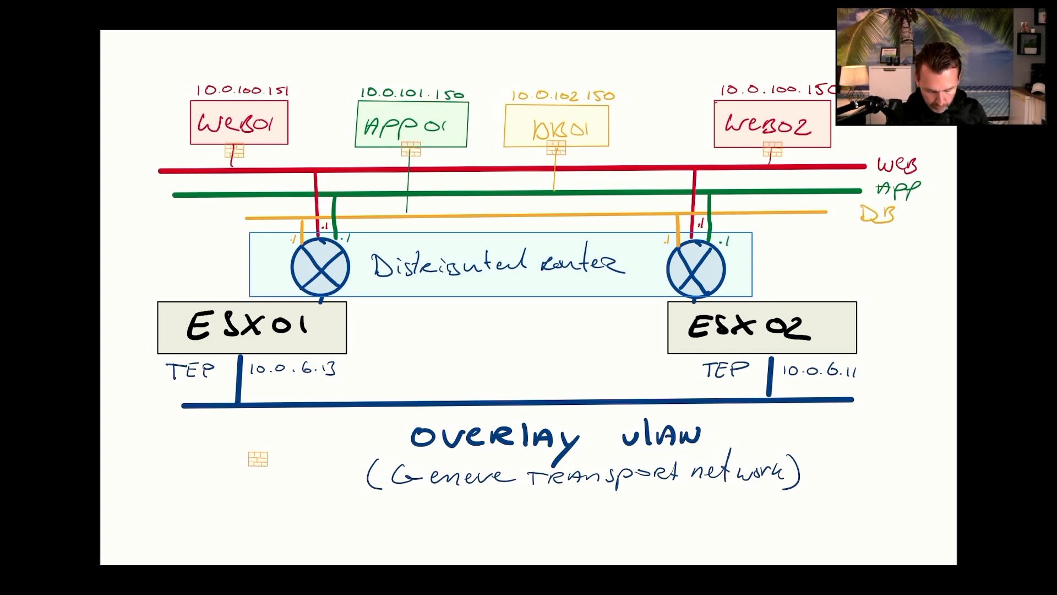
pyautogui.moveTo(243, 131)
pyautogui.mouseDown()
pyautogui.moveTo(234, 165)
pyautogui.moveTo(397, 176)
pyautogui.moveTo(404, 146)
pyautogui.mouseUp()
pyautogui.moveTo(237, 132)
pyautogui.mouseDown()
pyautogui.moveTo(306, 166)
pyautogui.moveTo(568, 163)
pyautogui.moveTo(557, 144)
pyautogui.mouseUp()
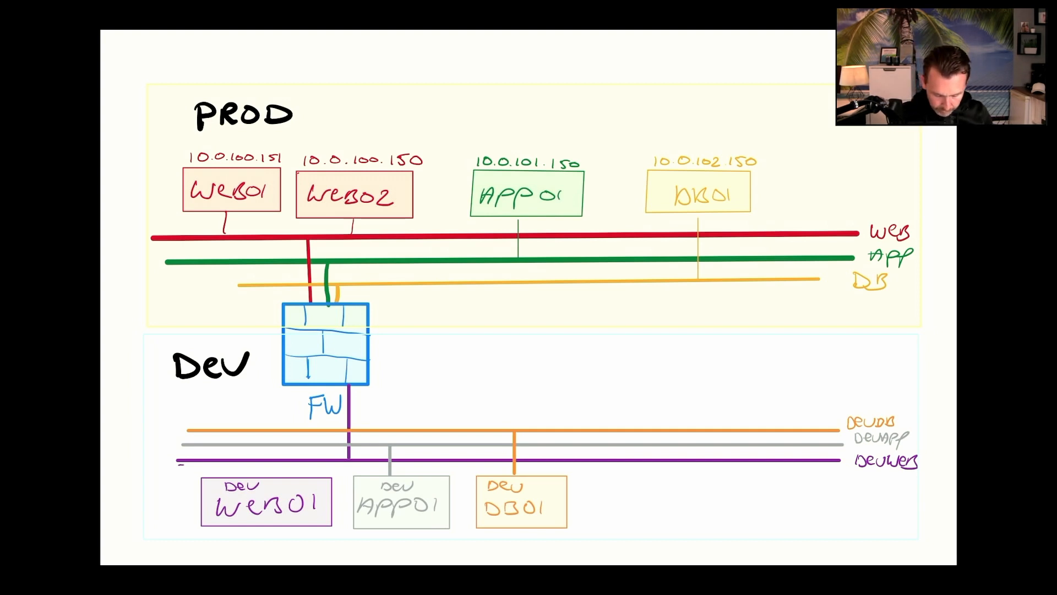
pyautogui.moveTo(829, 99)
pyautogui.mouseDown()
pyautogui.moveTo(801, 84)
pyautogui.moveTo(284, 82)
pyautogui.moveTo(391, 302)
pyautogui.moveTo(858, 132)
pyautogui.mouseUp()
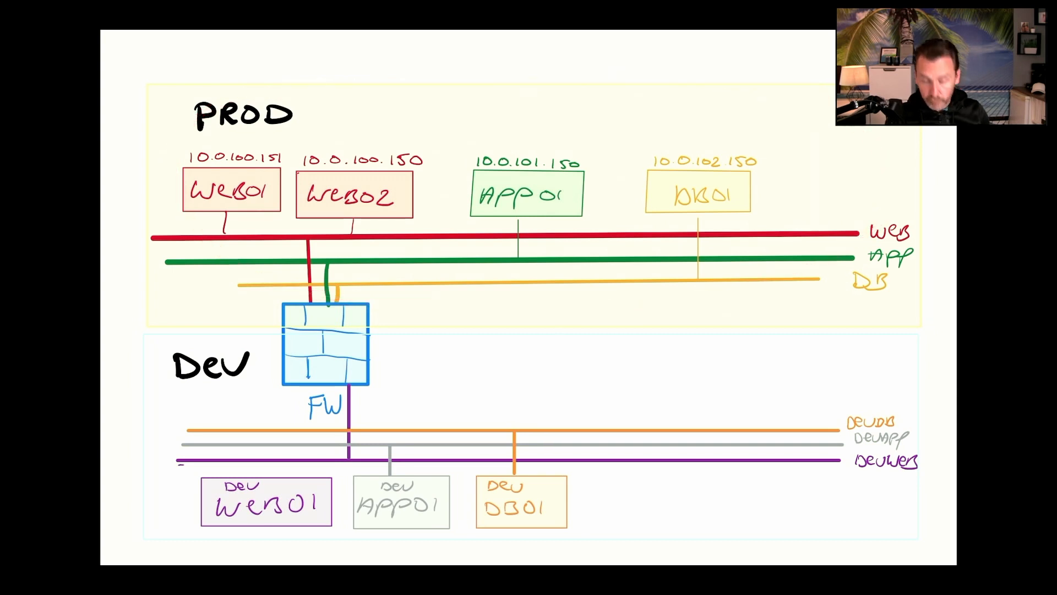
pyautogui.moveTo(614, 359)
pyautogui.mouseDown()
pyautogui.moveTo(248, 336)
pyautogui.moveTo(732, 460)
pyautogui.moveTo(526, 333)
pyautogui.mouseUp()
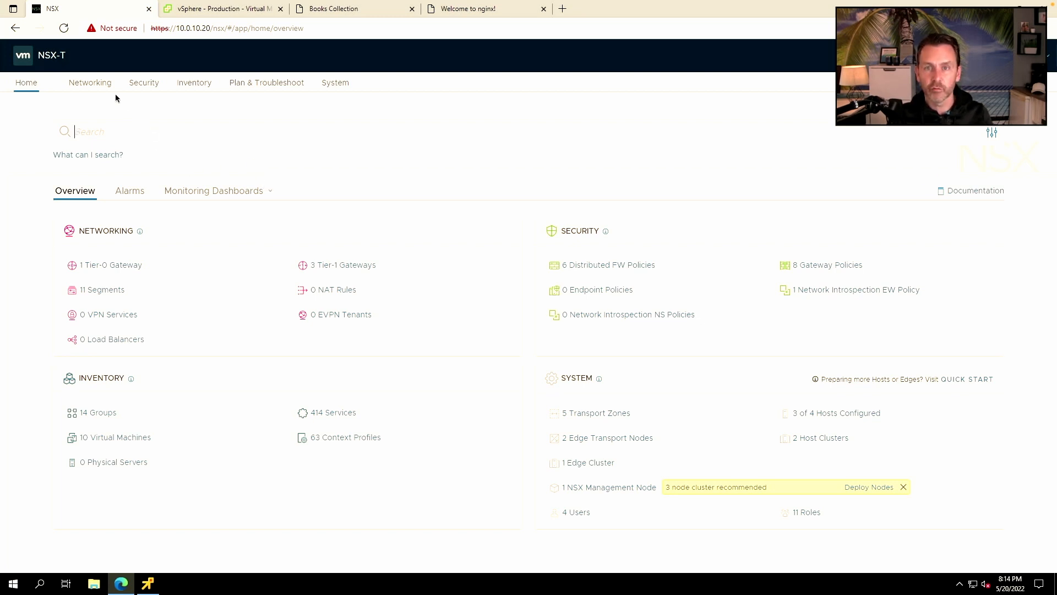
# Switch from NSX-T to the vSphere Client to view the virtual machines in the Production folder.
pyautogui.click(106, 129)
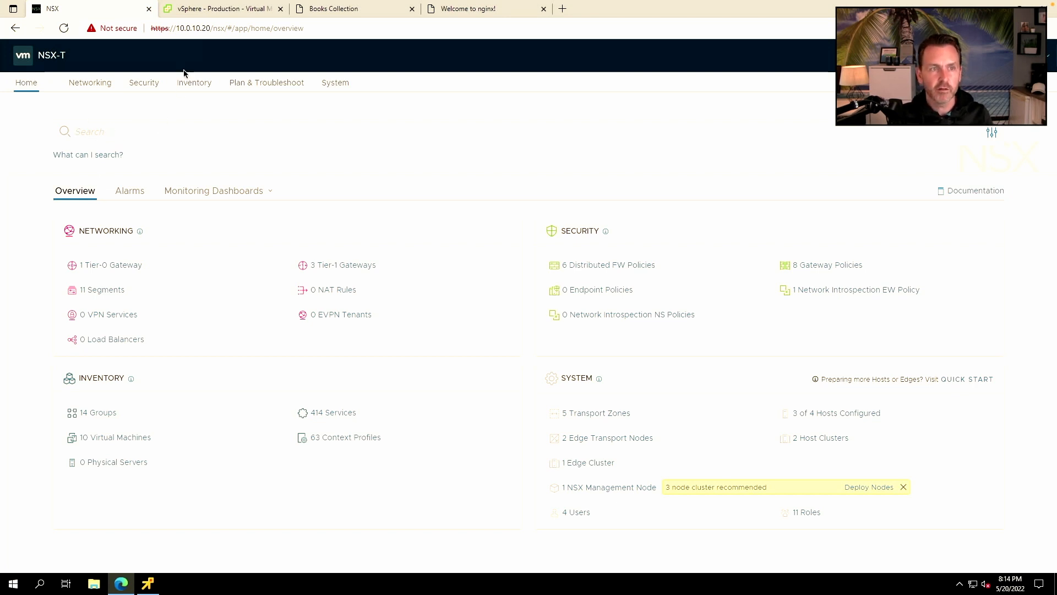
pyautogui.click(220, 14)
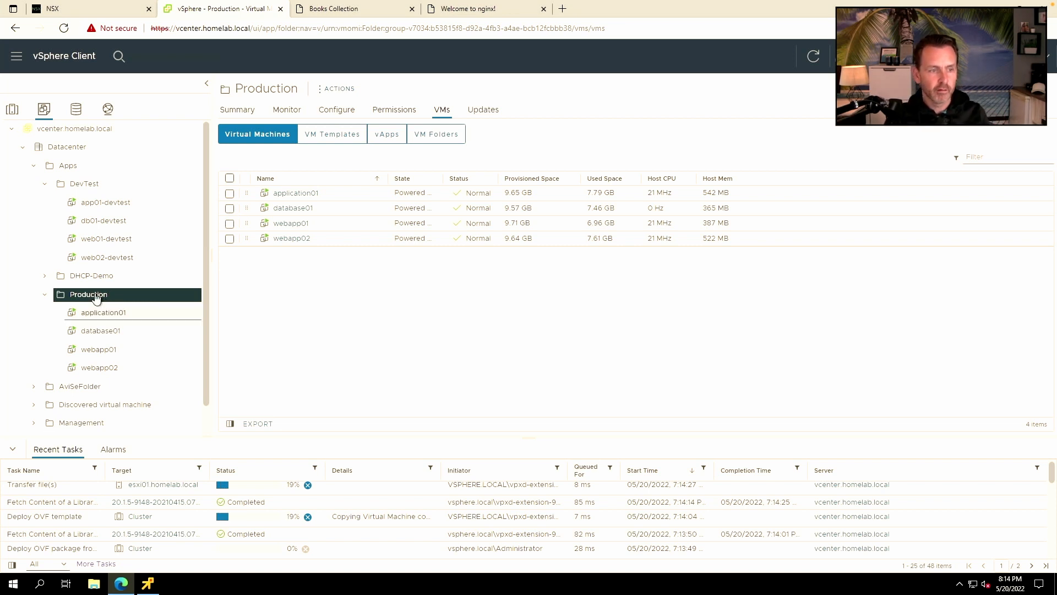
# Reload the Books Collection page at 10.0.100.11 to test the production web application, and view the nginx page at 10.0.100.52.
pyautogui.click(334, 17)
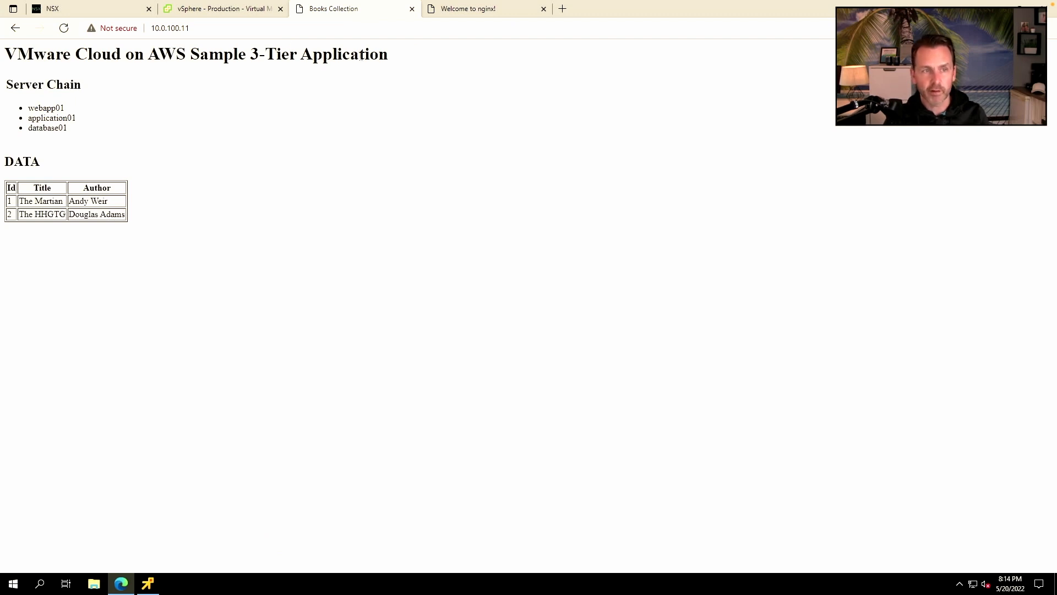
pyautogui.click(64, 30)
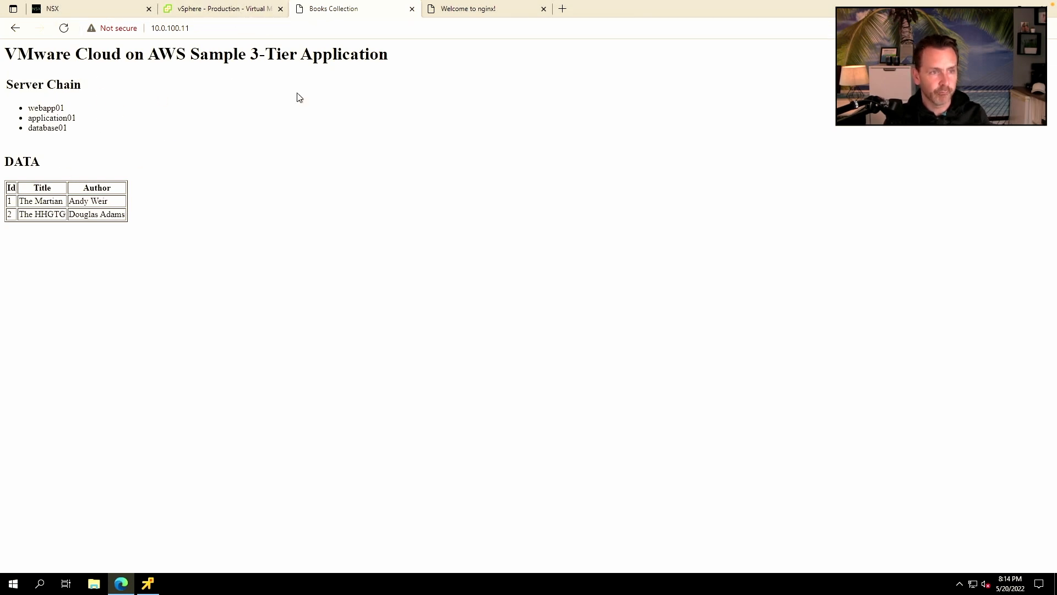
pyautogui.click(237, 9)
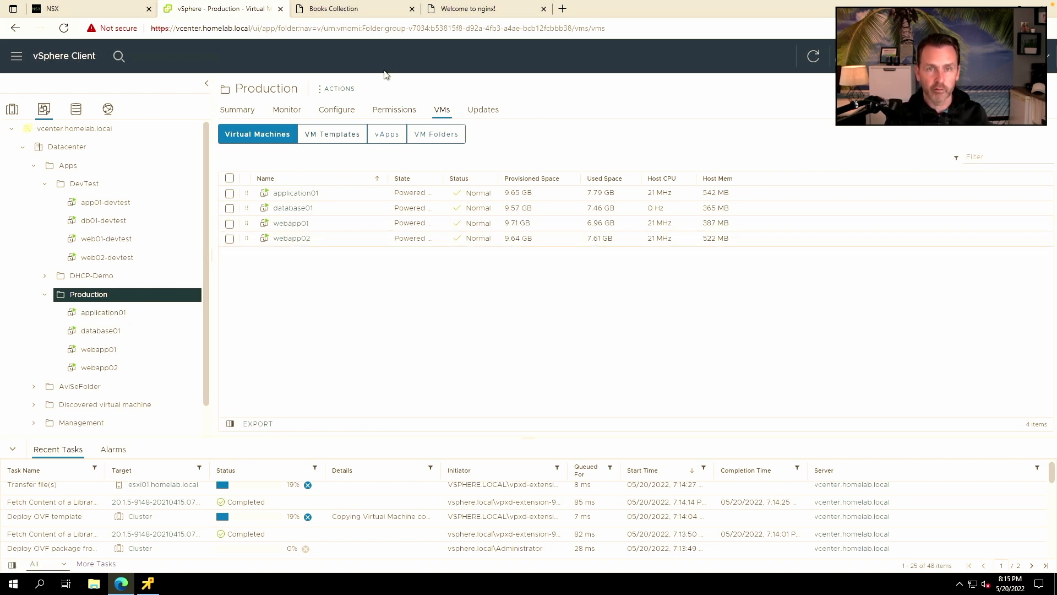
pyautogui.click(388, 17)
pyautogui.click(169, 29)
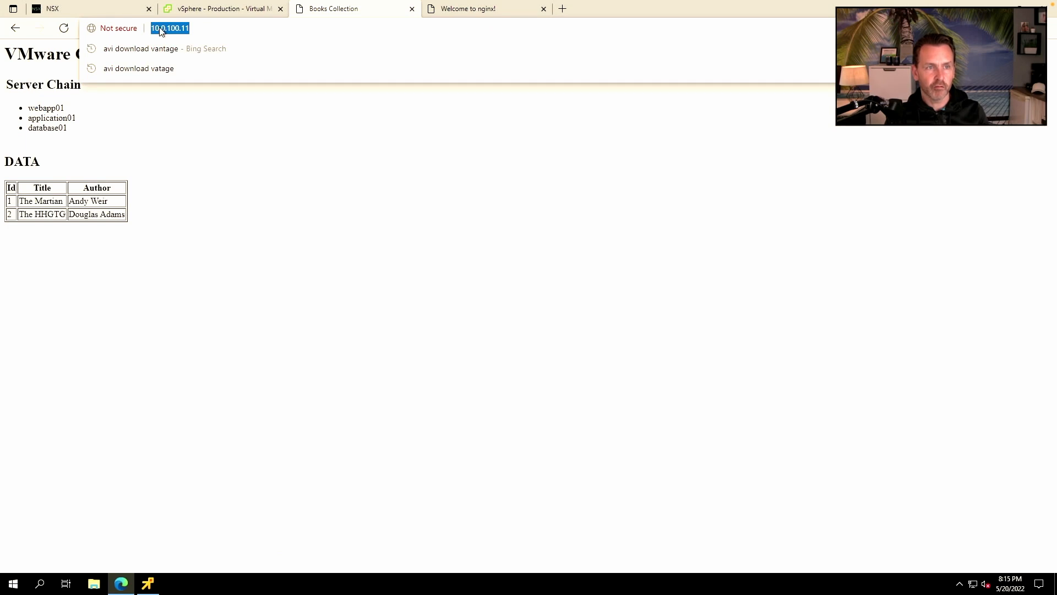
pyautogui.click(63, 28)
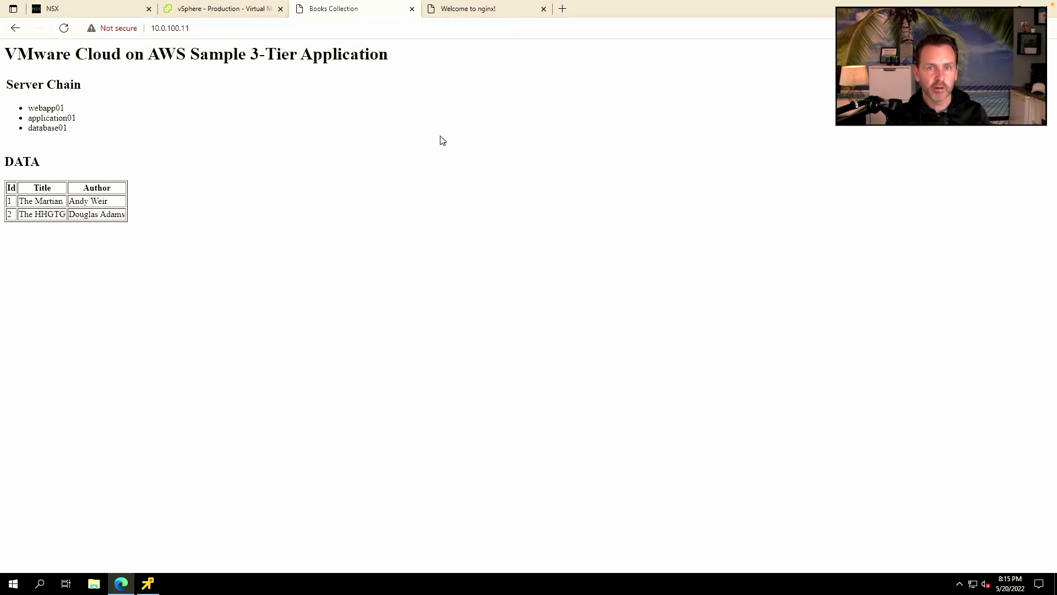
pyautogui.click(487, 12)
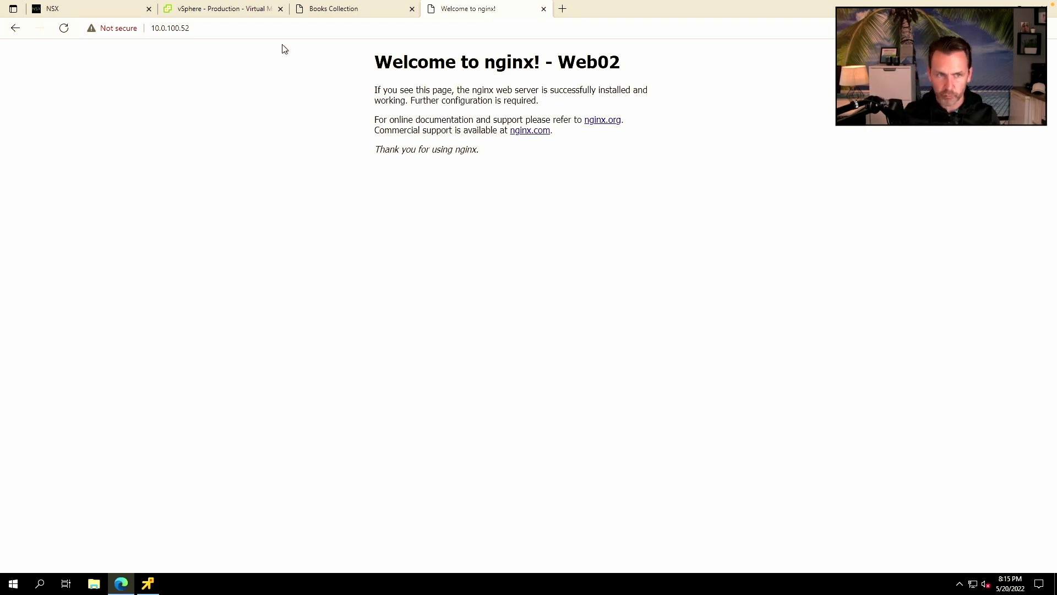
# Switch to NSX-T, open the network topology and expand the virtual machines on the segment beneath the rightmost Tier-1 gateway.
pyautogui.click(248, 16)
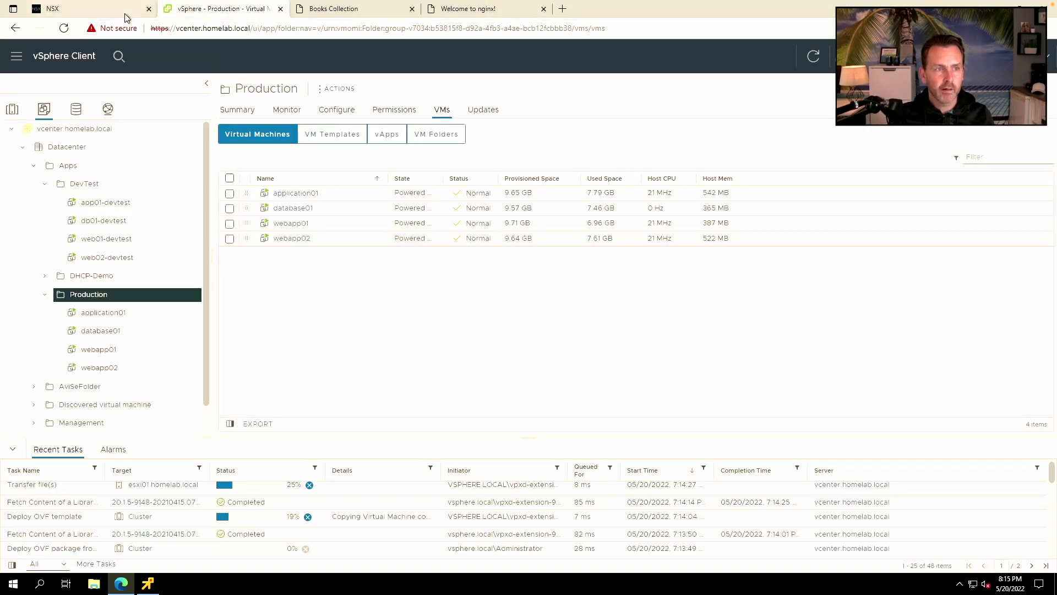
pyautogui.click(126, 16)
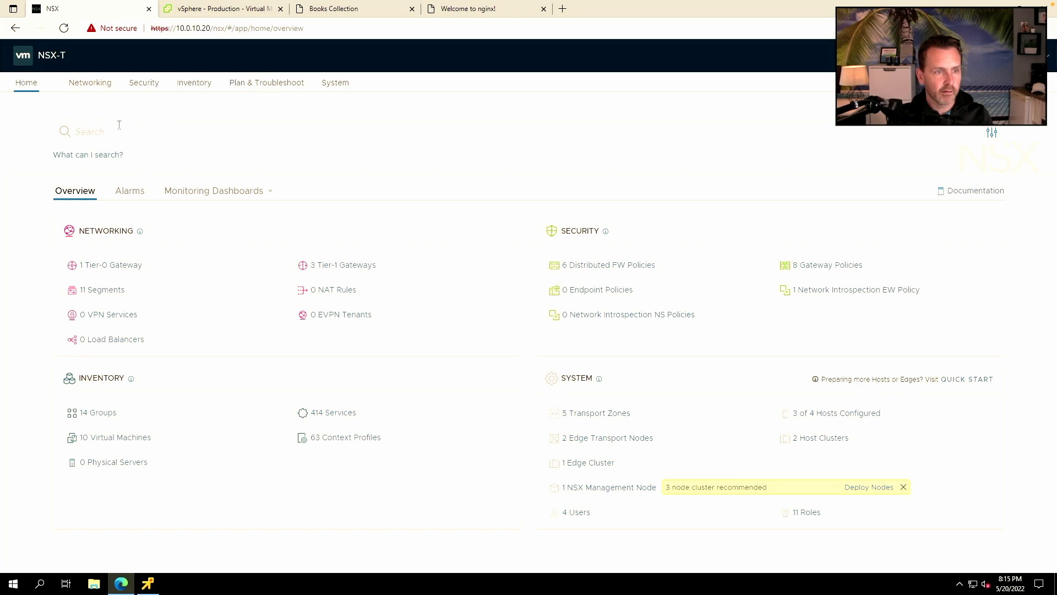
pyautogui.click(89, 82)
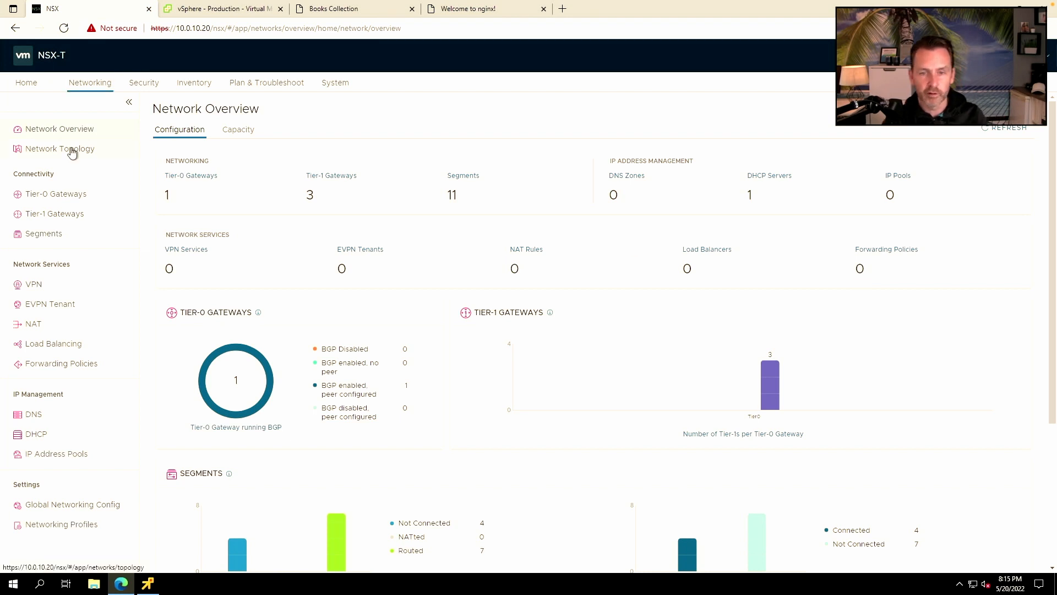
pyautogui.click(24, 180)
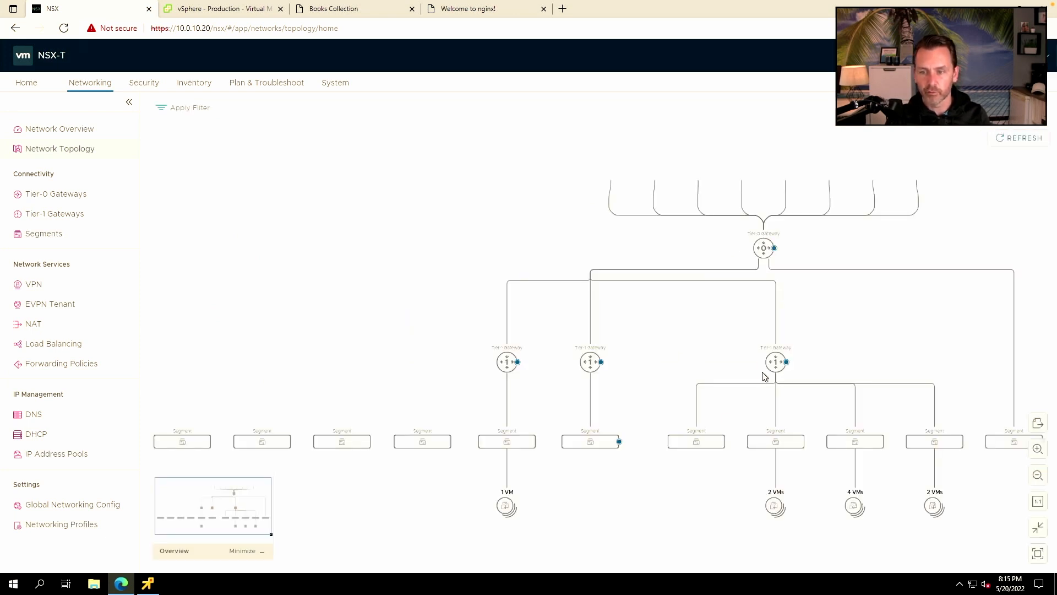
pyautogui.click(775, 508)
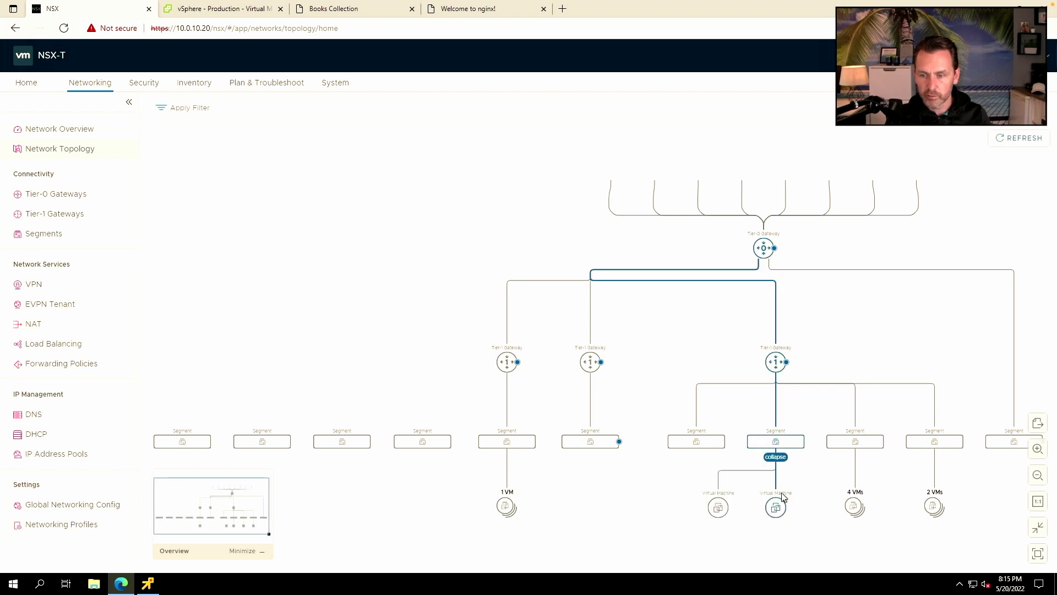
pyautogui.moveTo(719, 509)
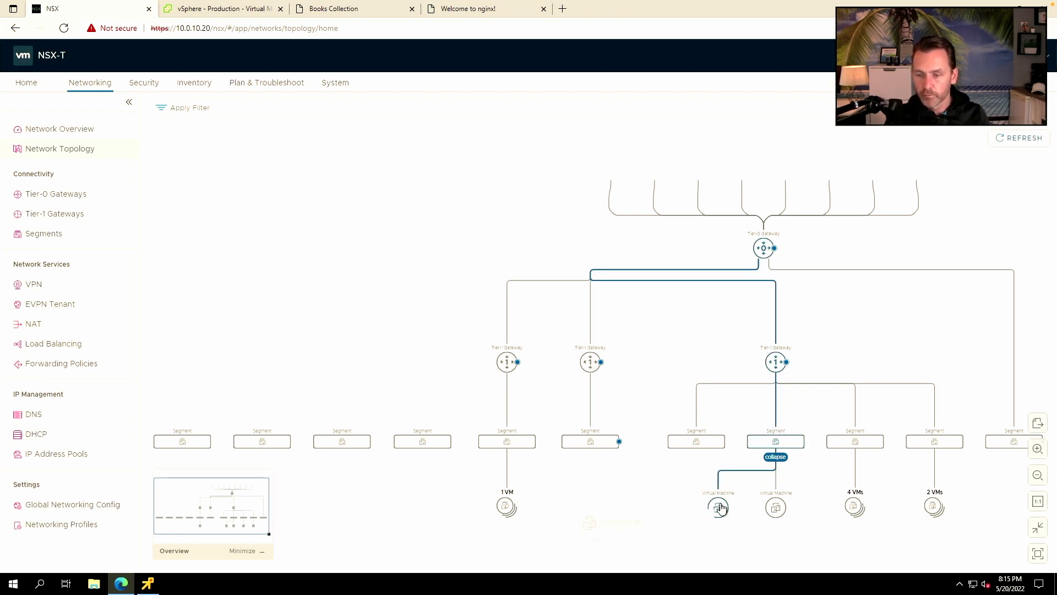
pyautogui.moveTo(774, 509)
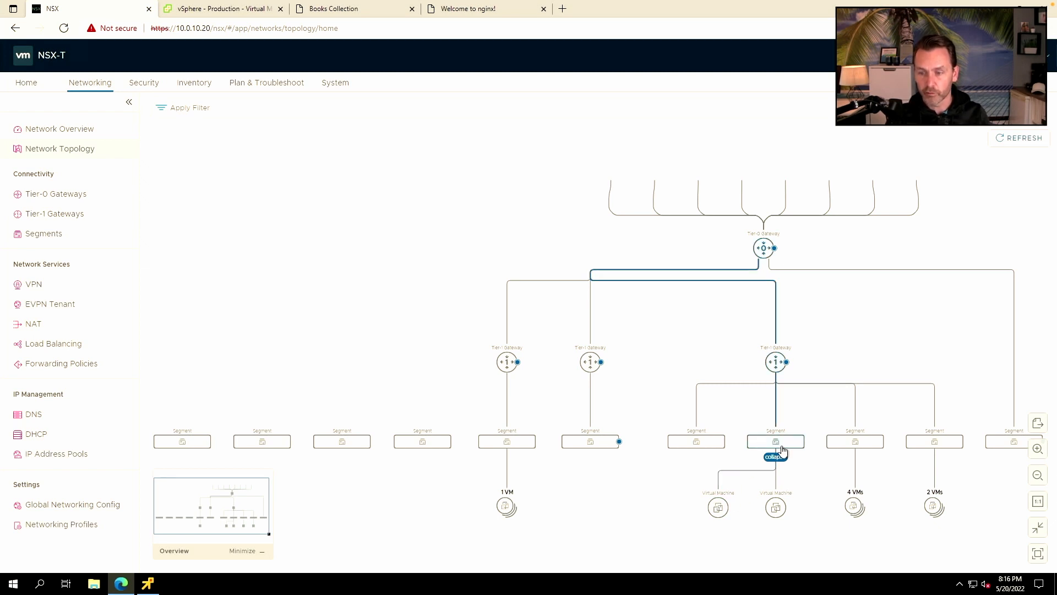
pyautogui.moveTo(773, 442)
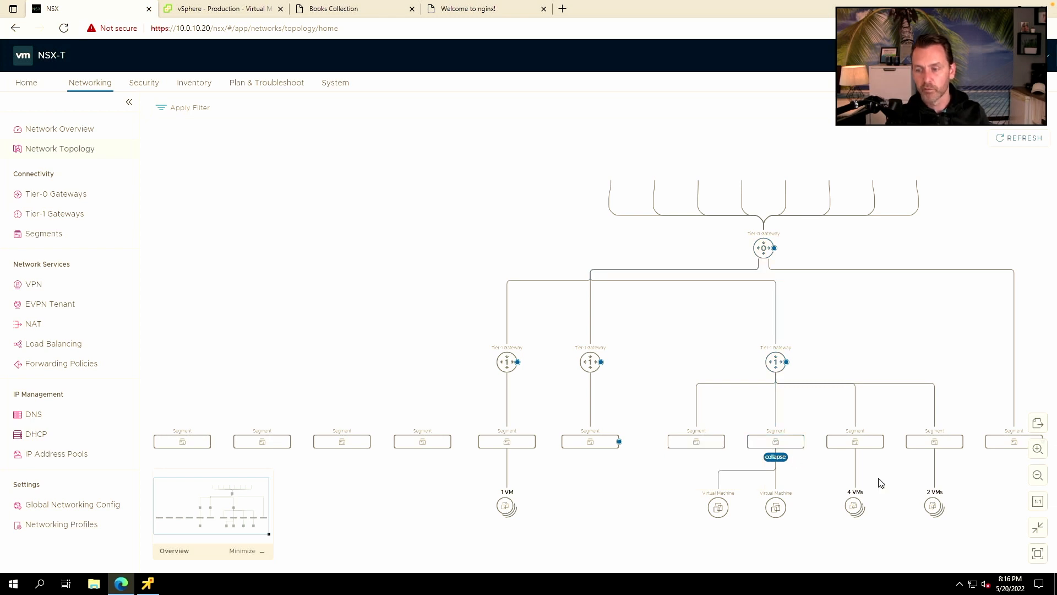
# Expand the four-VM segment, view the web01-devtest details, and trace the path between its segment and the Tier-0 gateway.
pyautogui.click(855, 506)
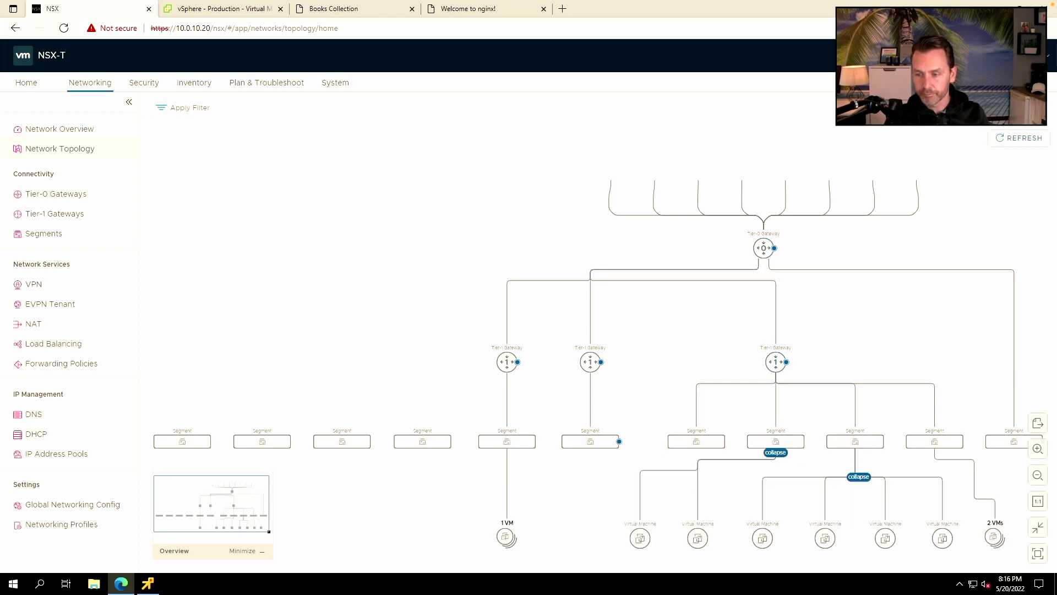
pyautogui.click(764, 542)
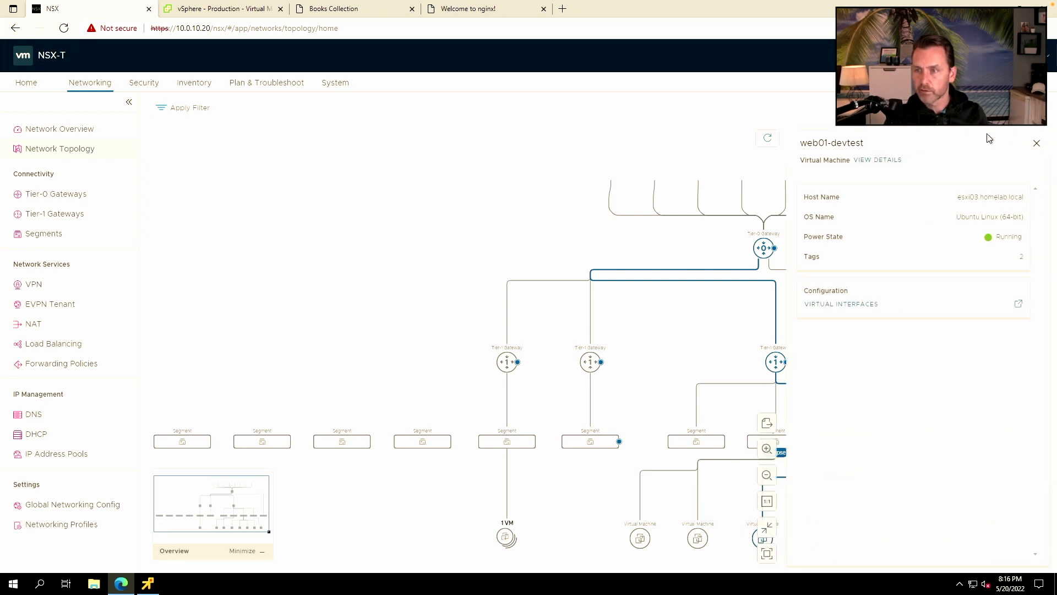
pyautogui.click(1036, 143)
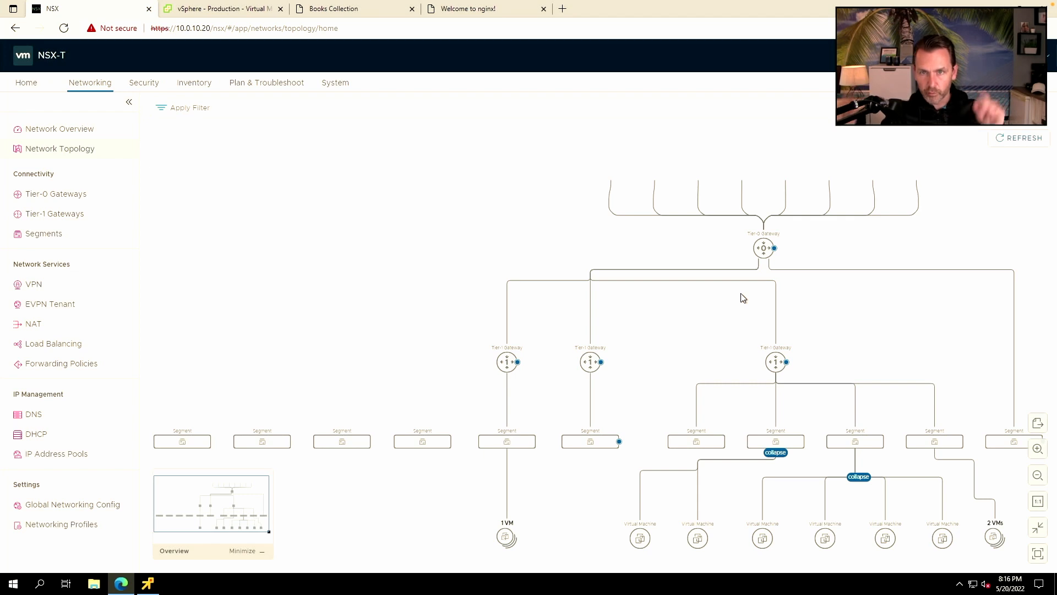
pyautogui.moveTo(762, 261)
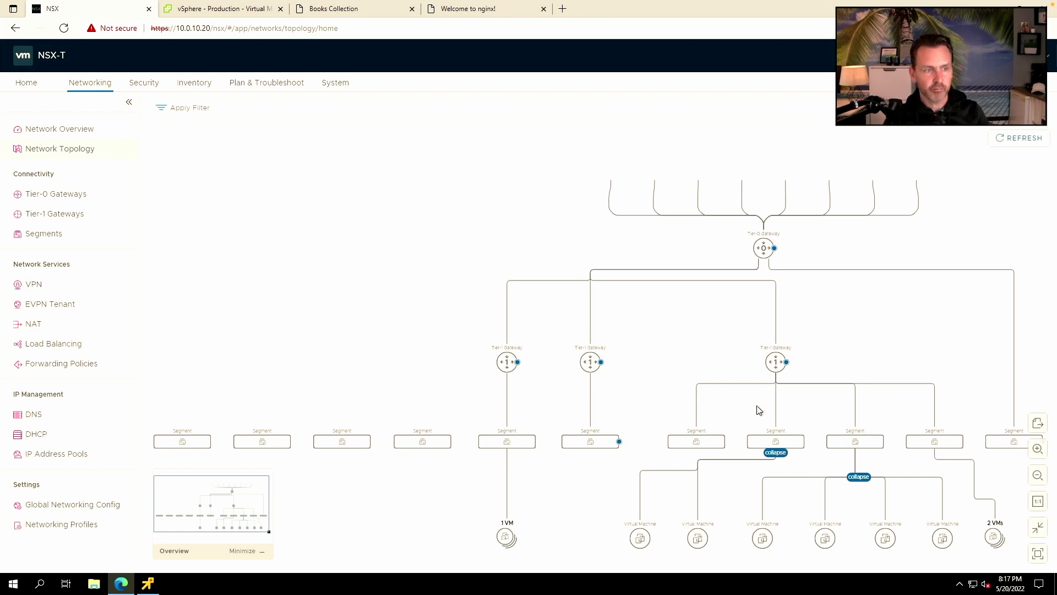
pyautogui.moveTo(772, 387)
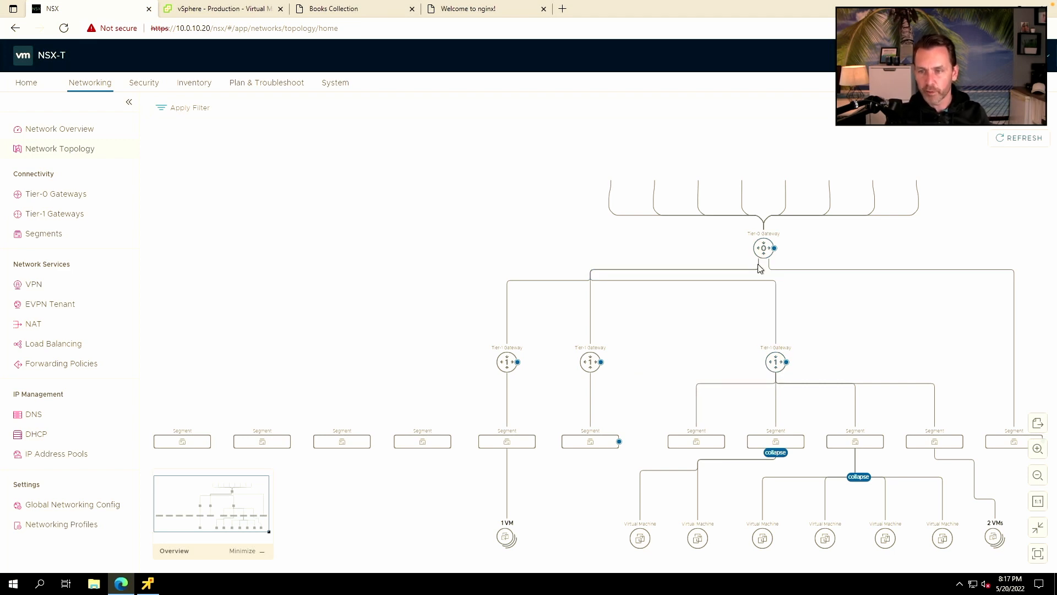
pyautogui.moveTo(755, 340)
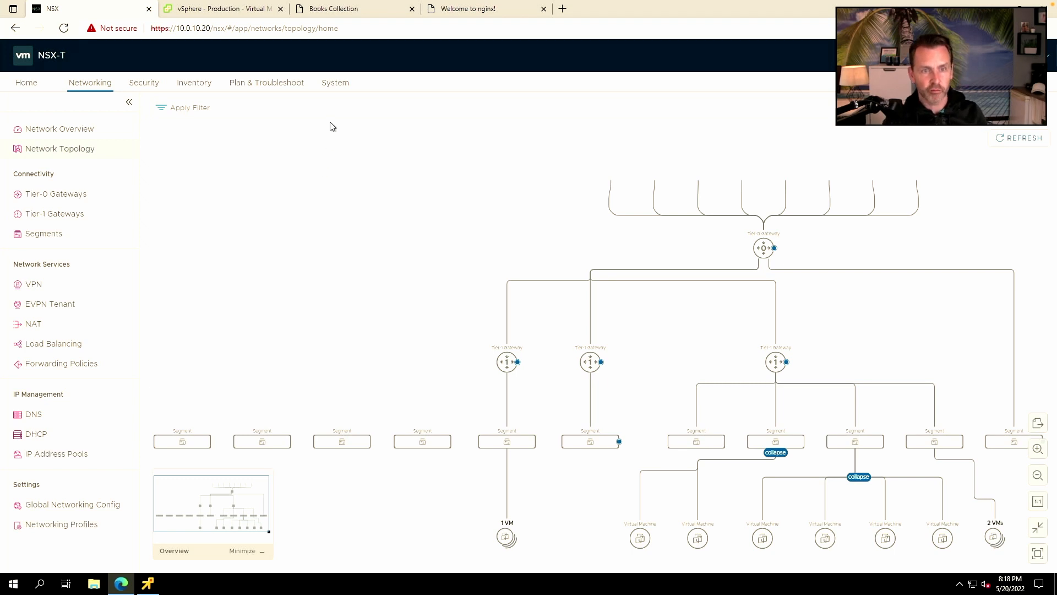
# Open the Distributed Firewall's category-specific rules and review the Ethernet and Emergency categories.
pyautogui.click(336, 82)
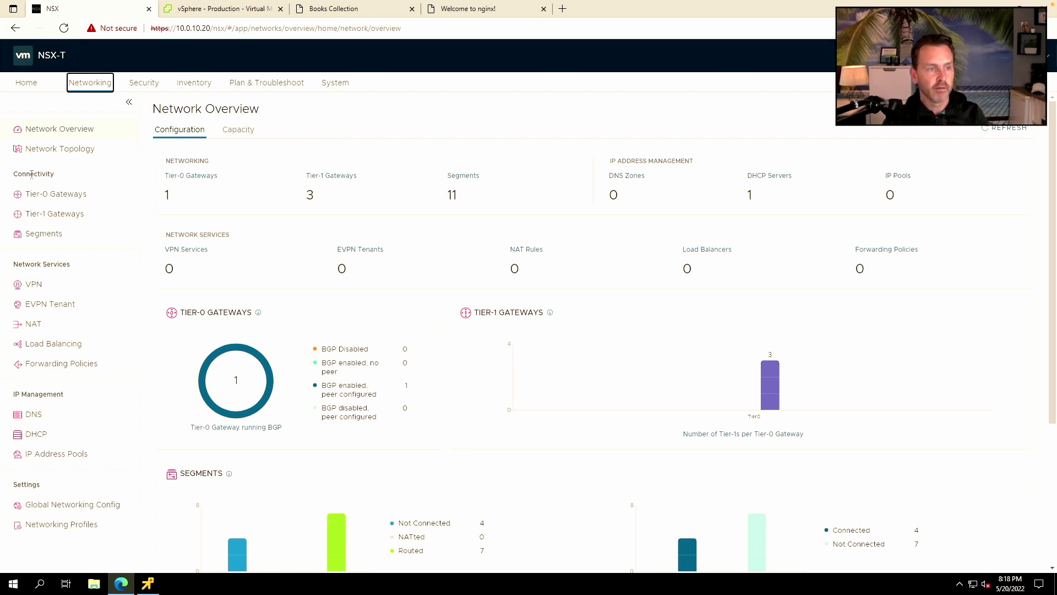
pyautogui.click(153, 90)
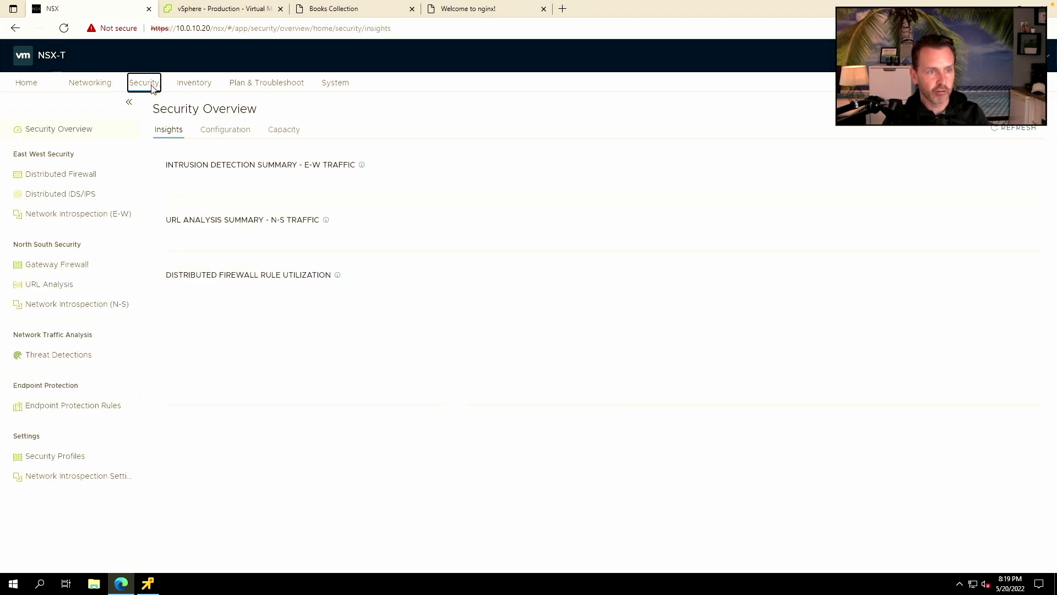
pyautogui.click(84, 175)
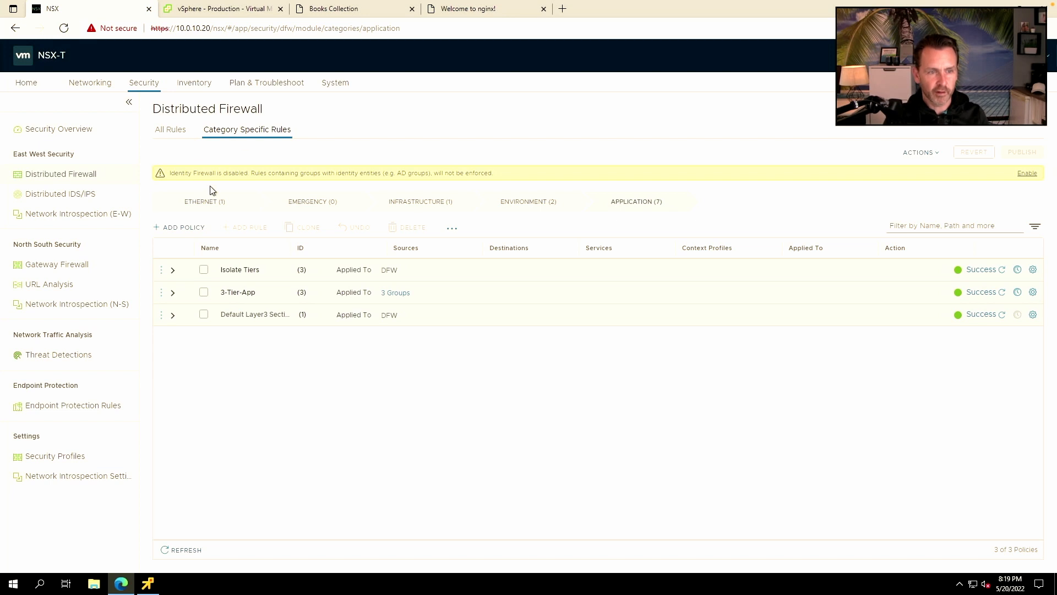
pyautogui.click(223, 203)
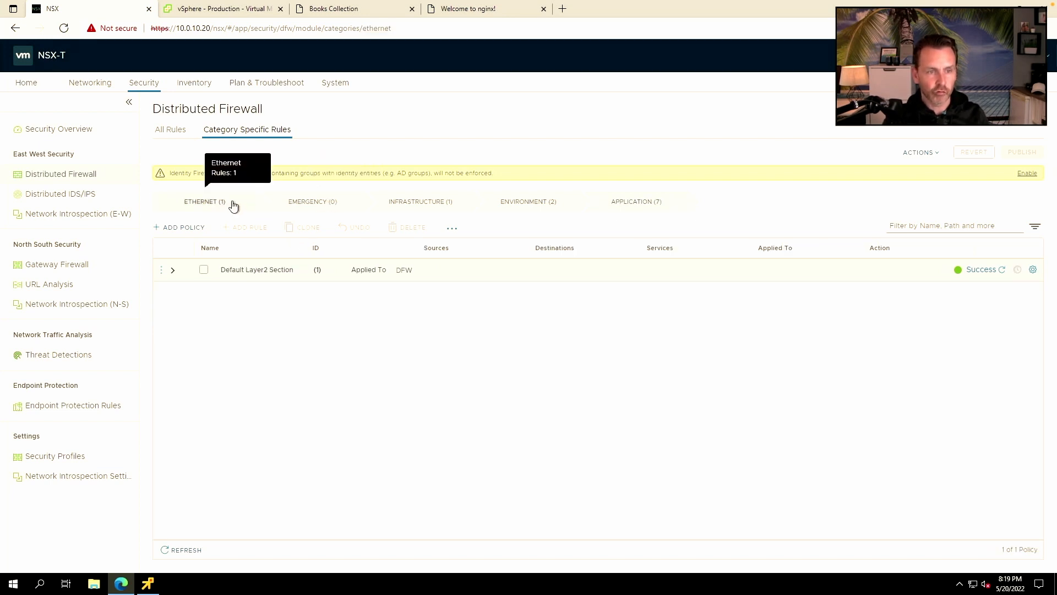
pyautogui.click(322, 204)
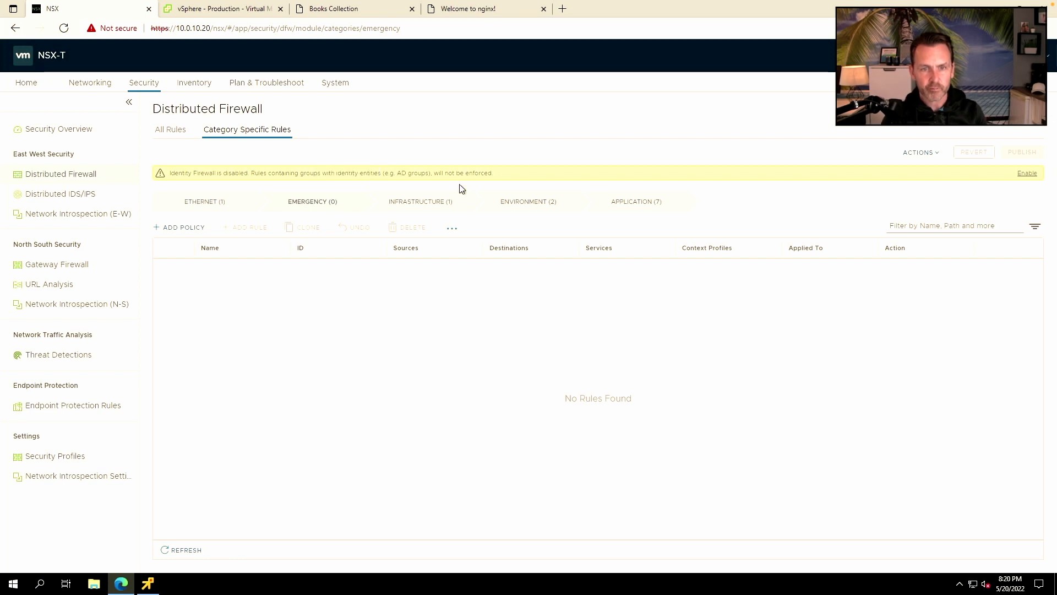
# Show the Infrastructure category and expand the Domain Controllers policy to examine its rule.
pyautogui.click(446, 202)
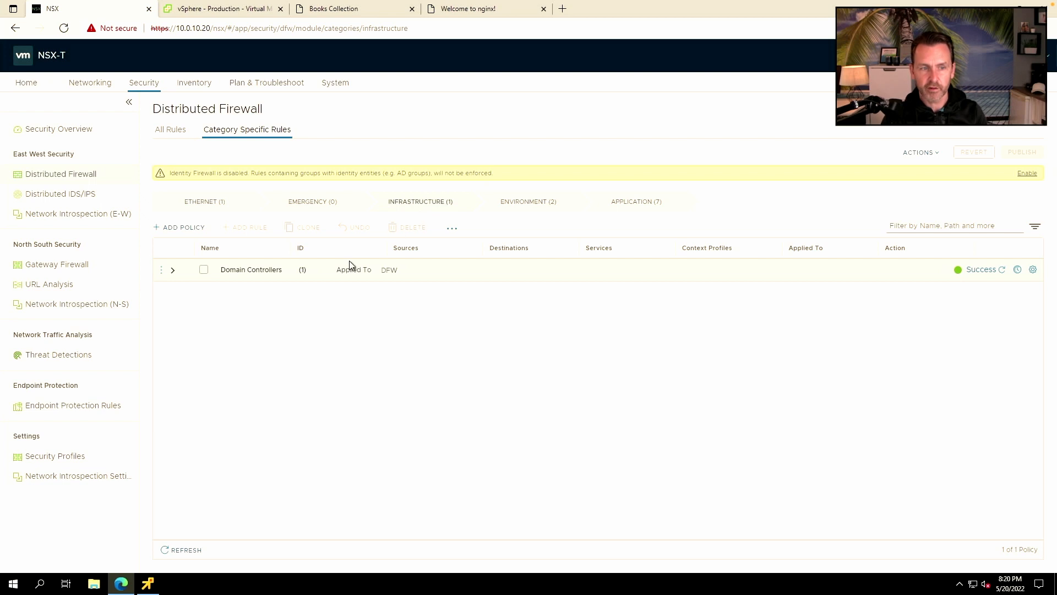
pyautogui.click(172, 272)
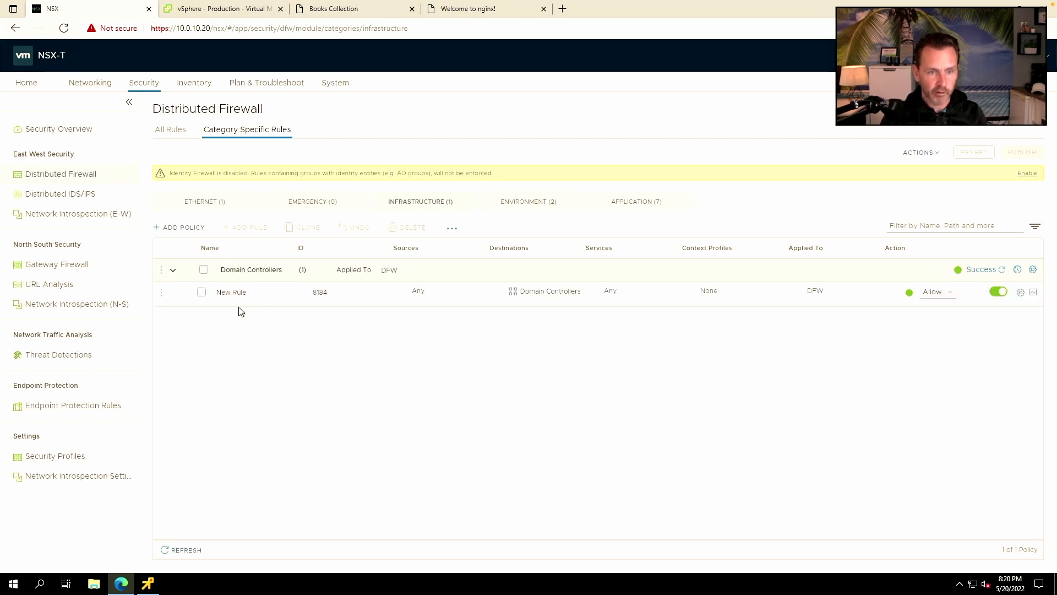
pyautogui.click(291, 293)
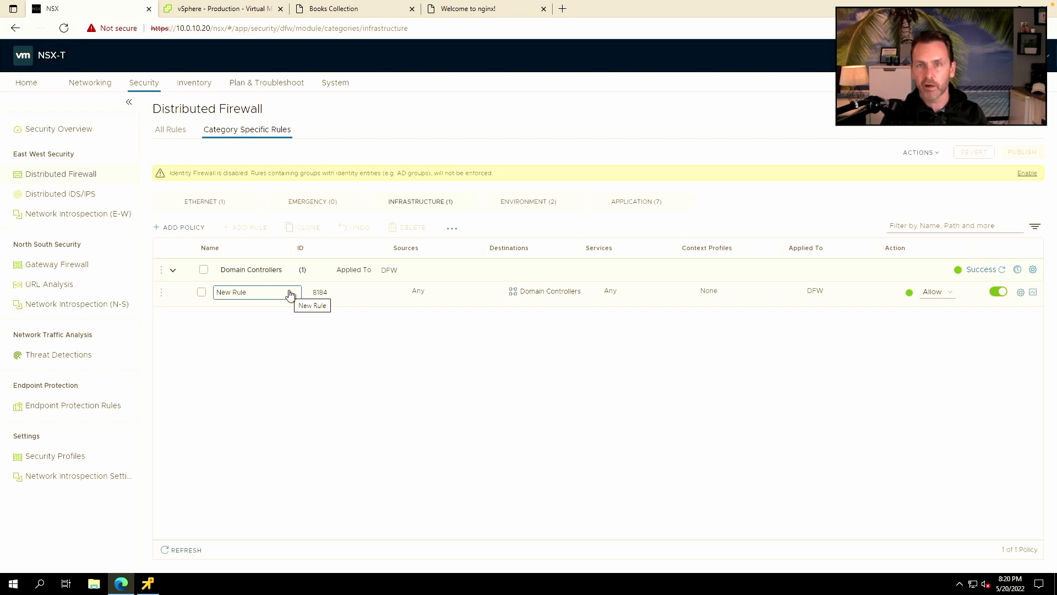
pyautogui.click(350, 305)
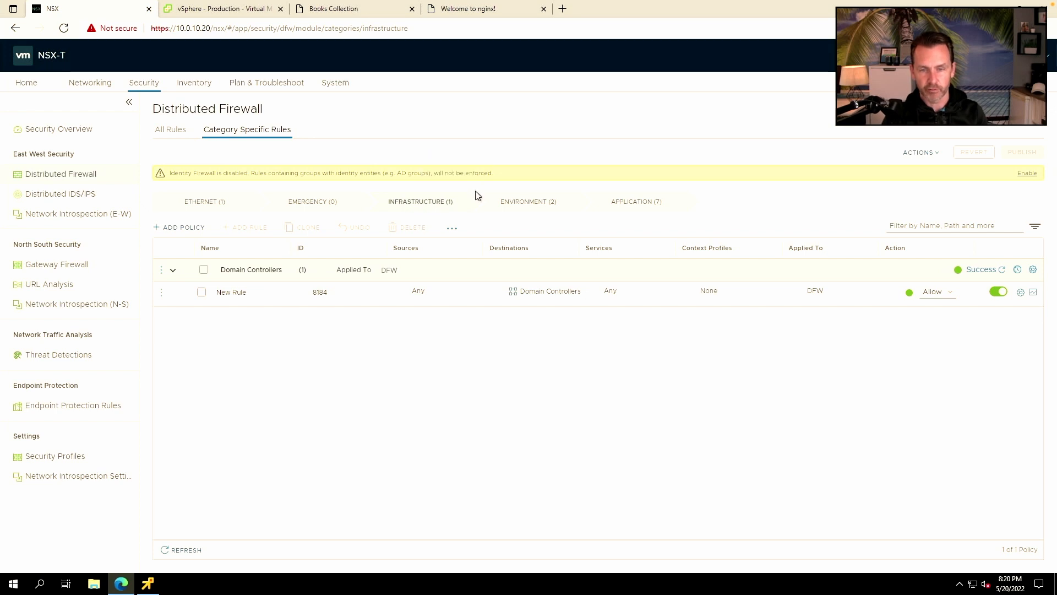
# Review the Environment category's policies and expand the default Layer3 section in the Application category.
pyautogui.click(530, 202)
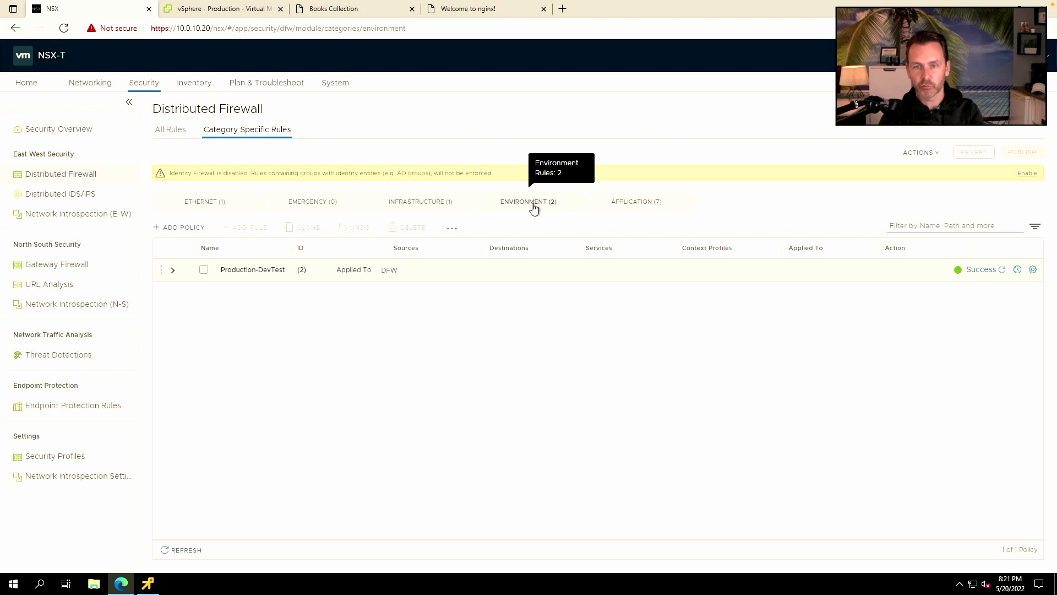
pyautogui.click(664, 203)
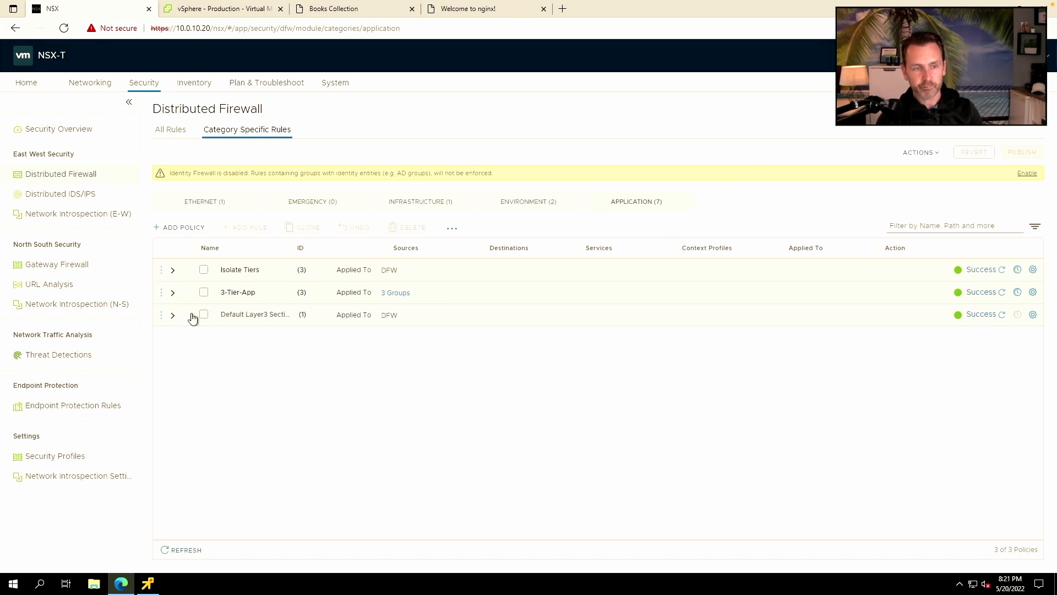
pyautogui.click(172, 315)
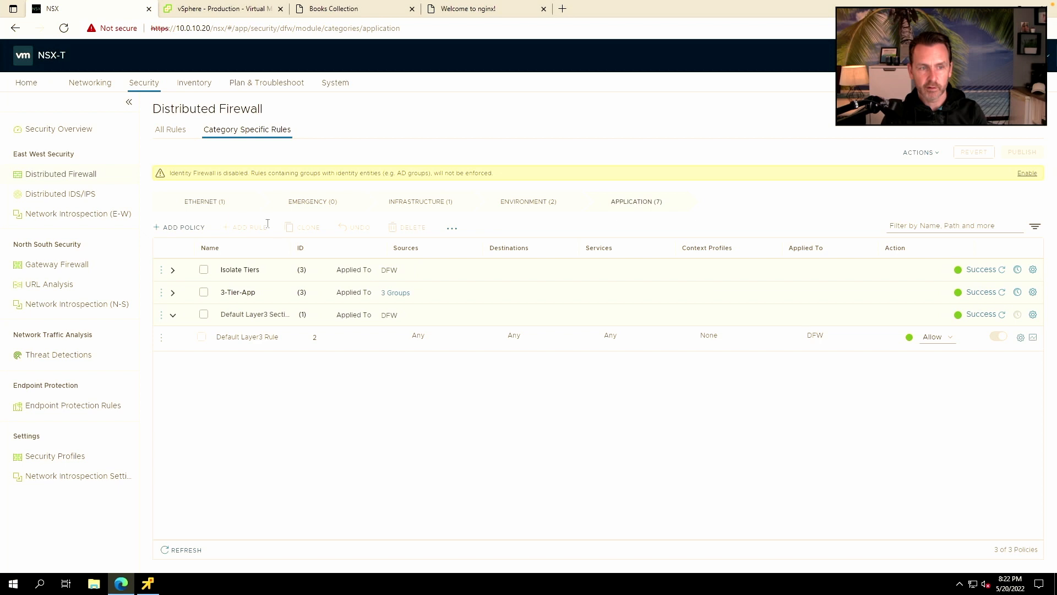
# Add a new policy above Domain Controllers in the Infrastructure category.
pyautogui.click(447, 209)
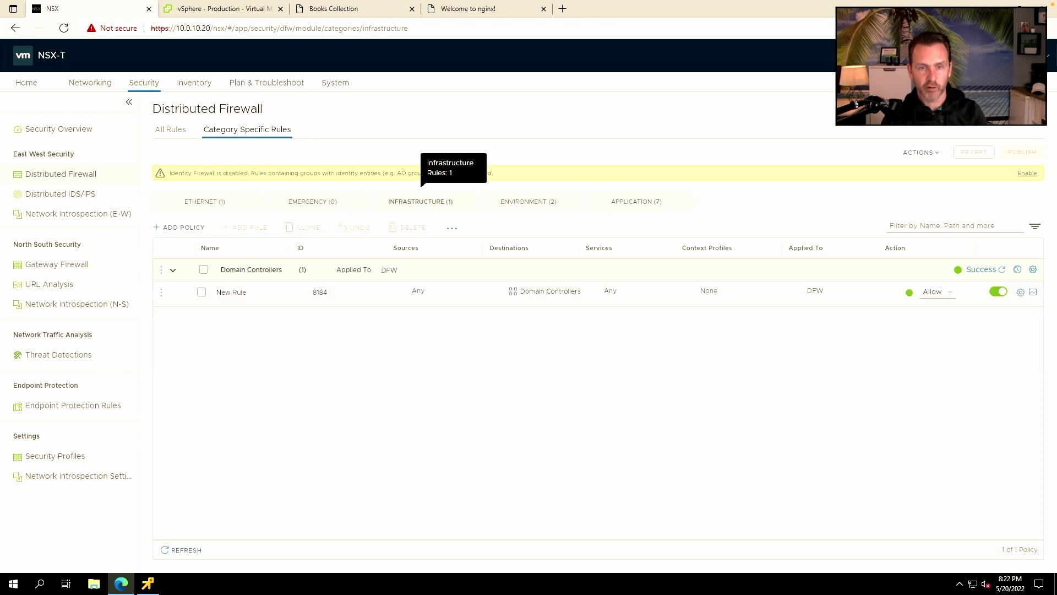
pyautogui.moveTo(559, 288)
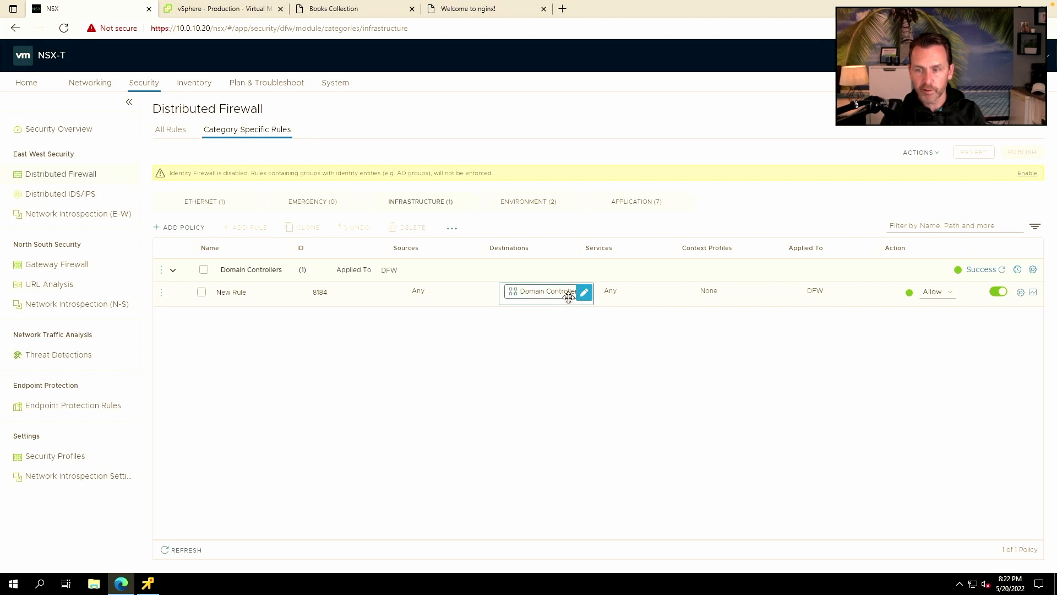
pyautogui.click(177, 227)
pyautogui.click(173, 270)
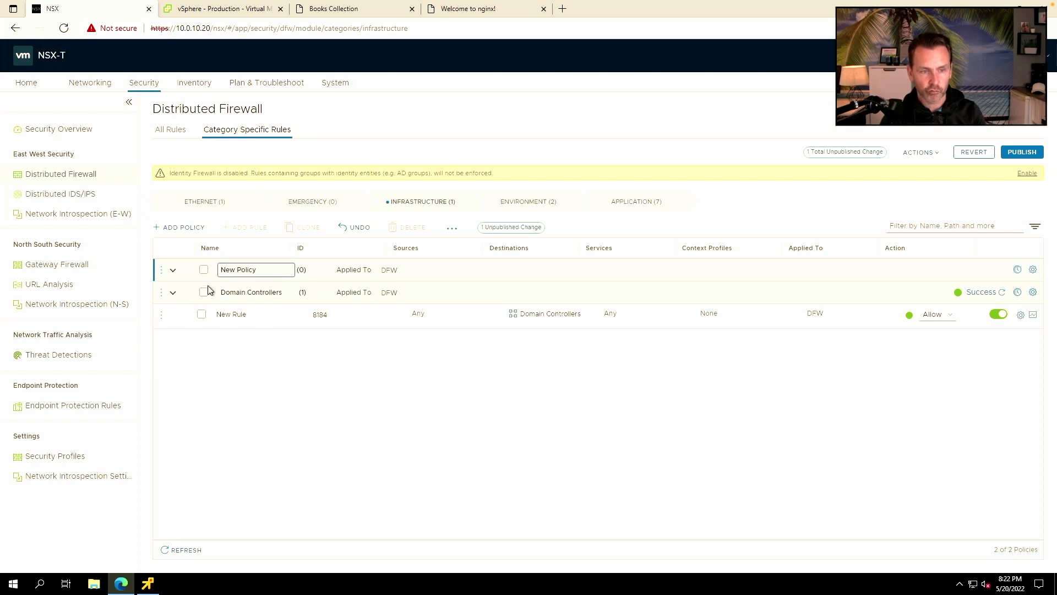
# Delete the new empty policy above Domain Controllers in the Infrastructure category.
pyautogui.click(165, 271)
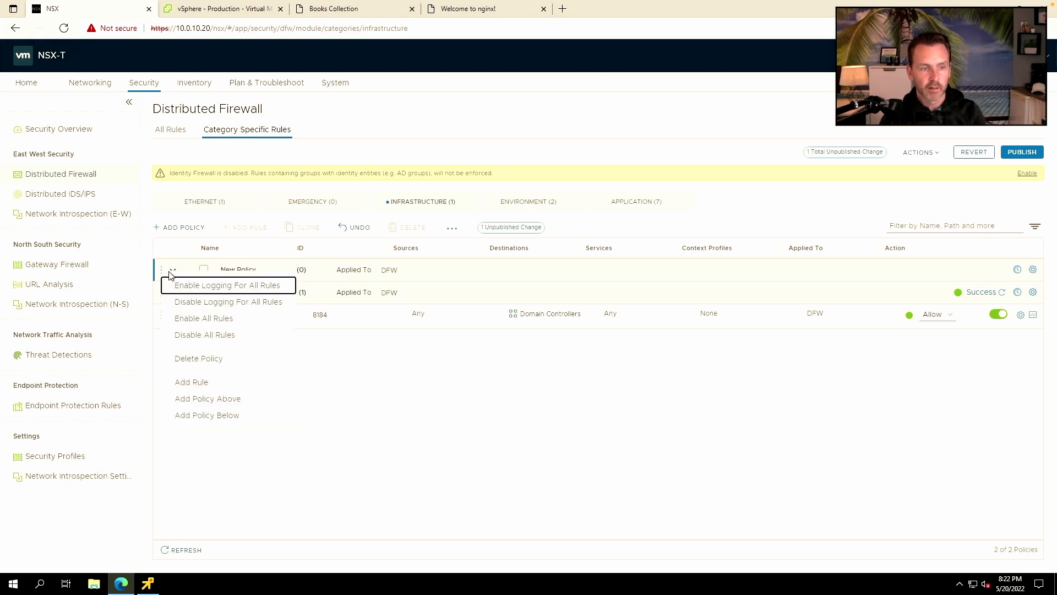
pyautogui.click(222, 361)
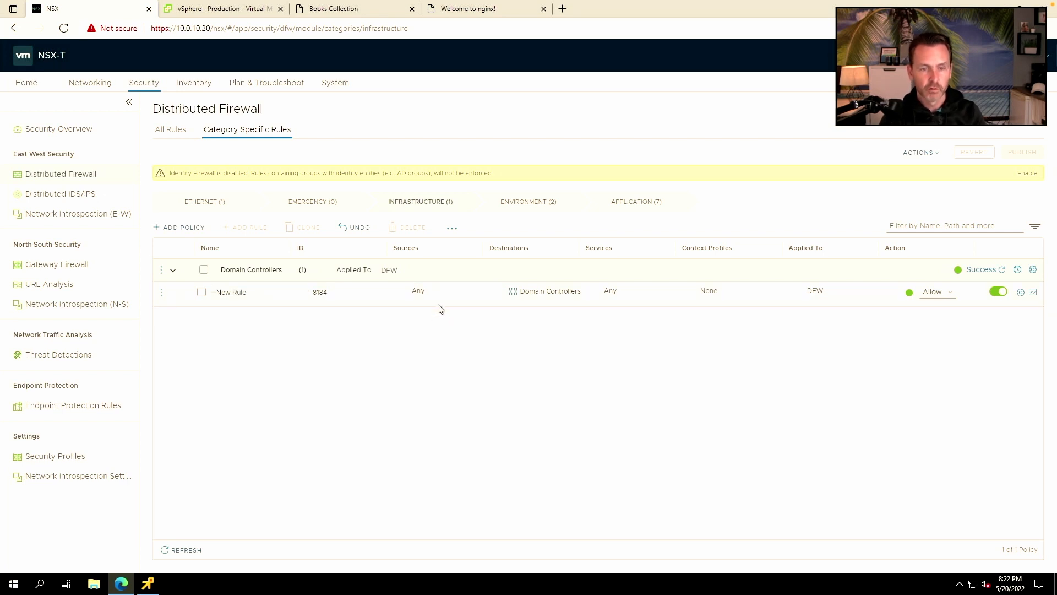
# Start a source group named Test for the Domain Controllers policy's rule, with a criterion matching virtual machines whose tag equals DevTest.
pyautogui.click(486, 293)
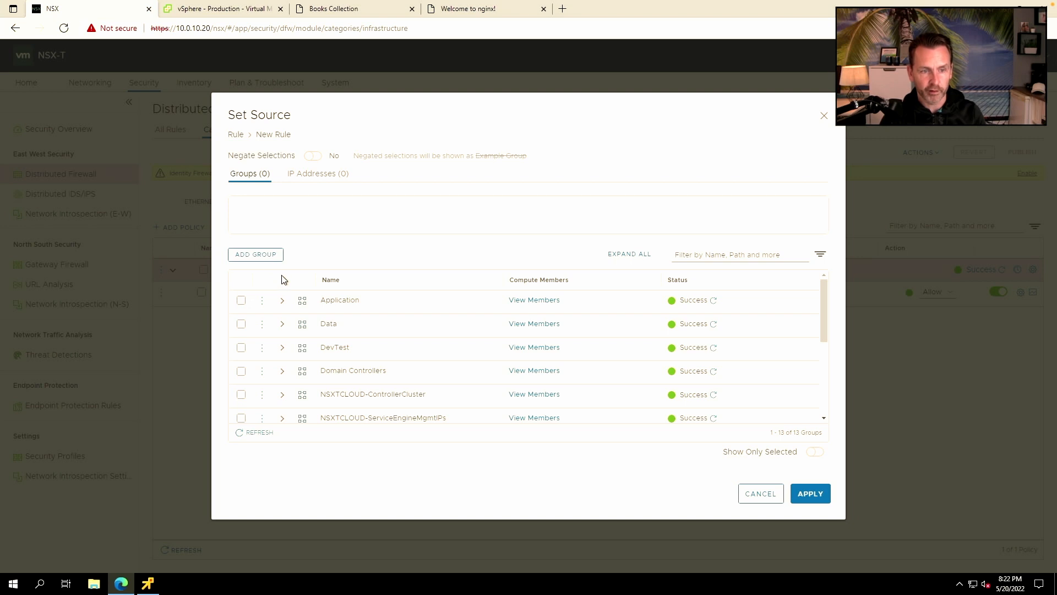
pyautogui.click(263, 258)
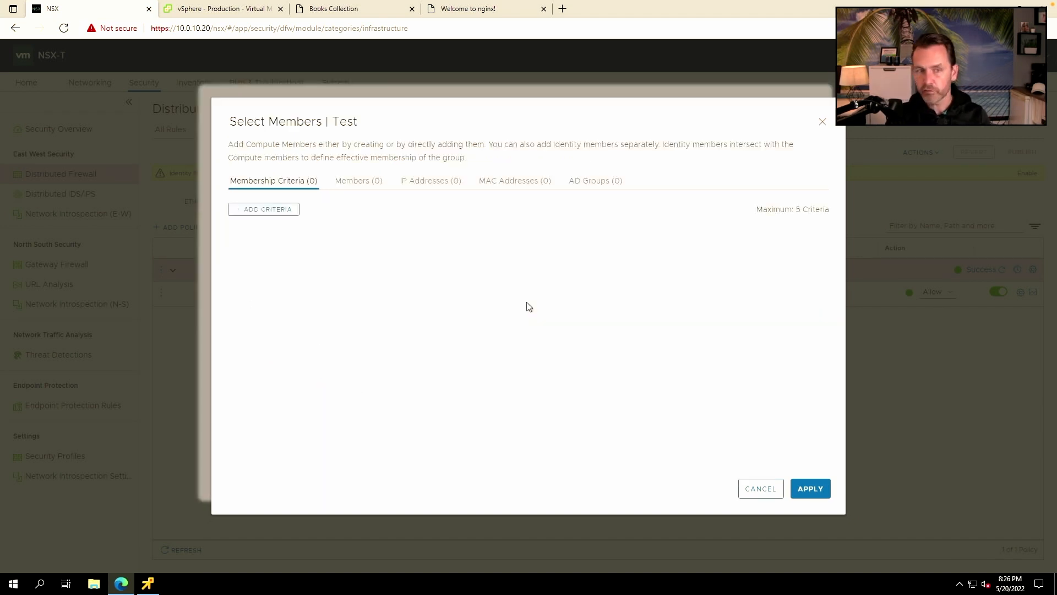
pyautogui.click(278, 212)
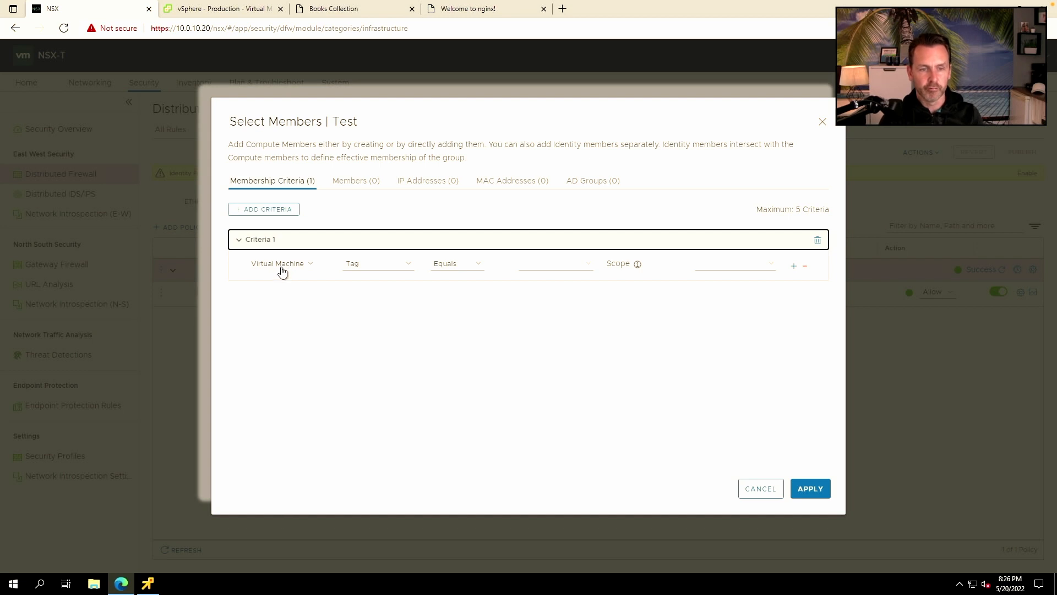
pyautogui.click(366, 268)
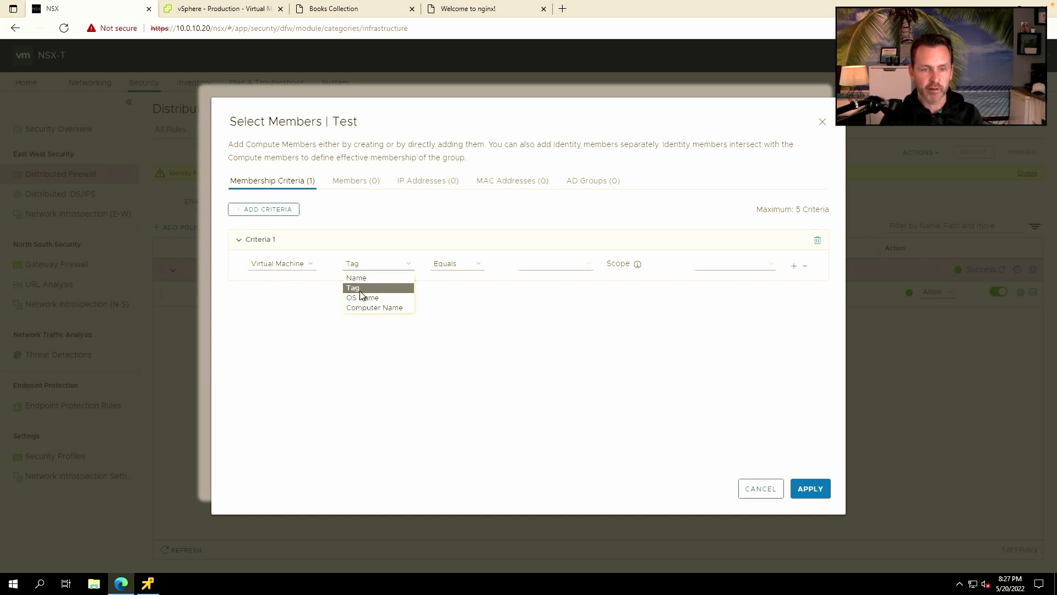
pyautogui.click(366, 289)
pyautogui.click(569, 267)
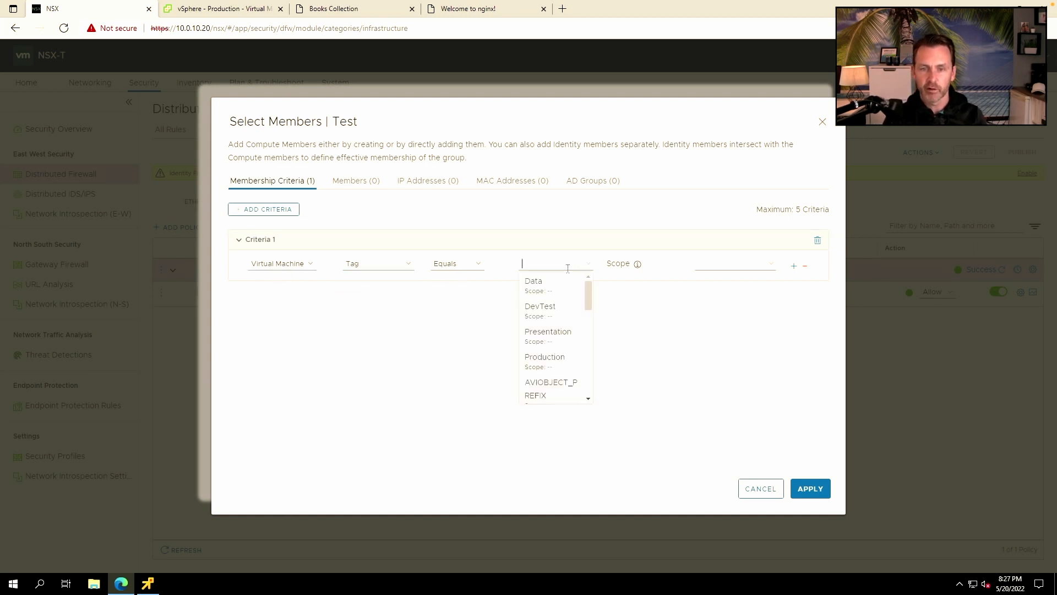
pyautogui.click(541, 310)
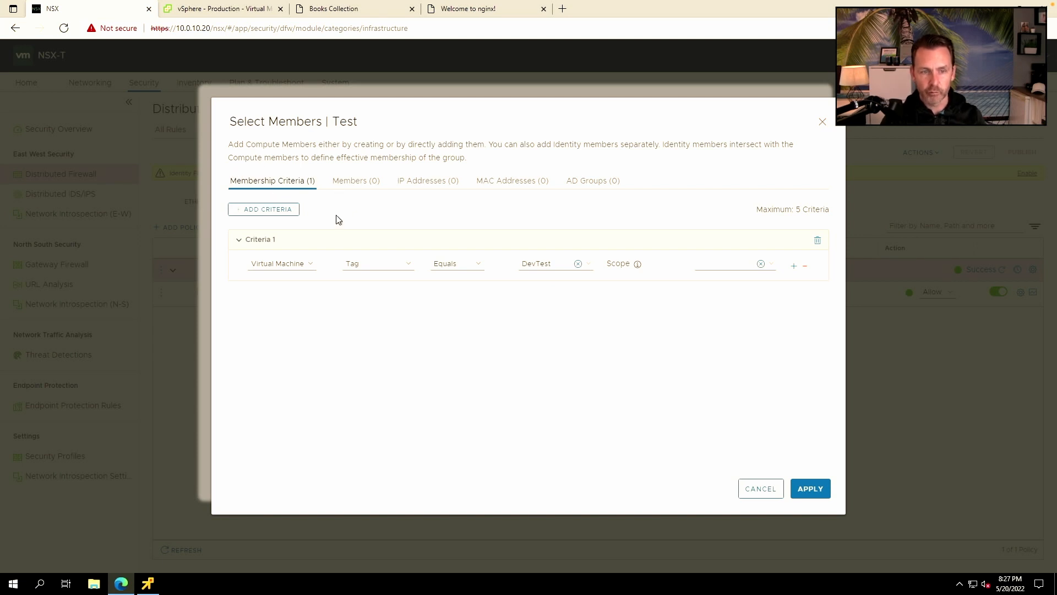
# Try the criterion with IP Set as its object type, then return it to Virtual Machine and match on OS Name.
pyautogui.click(294, 266)
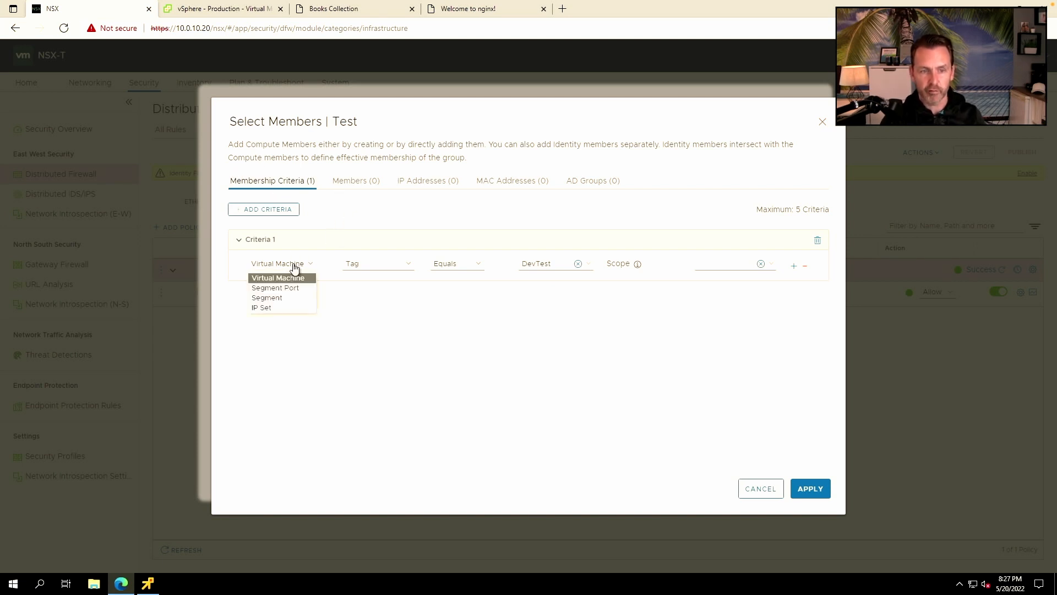
pyautogui.click(276, 308)
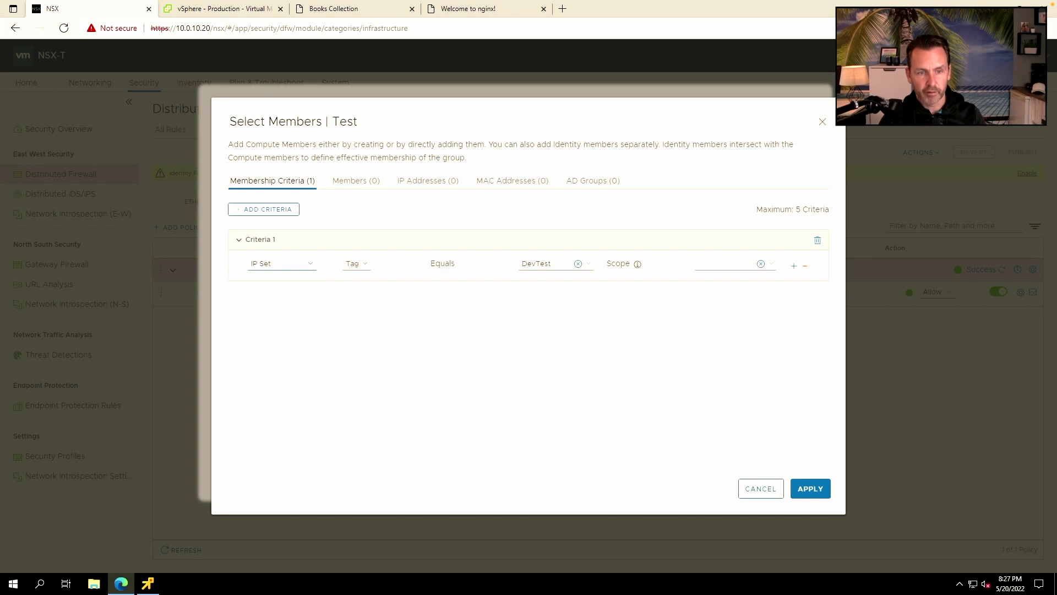
pyautogui.click(276, 267)
pyautogui.click(270, 277)
pyautogui.click(388, 267)
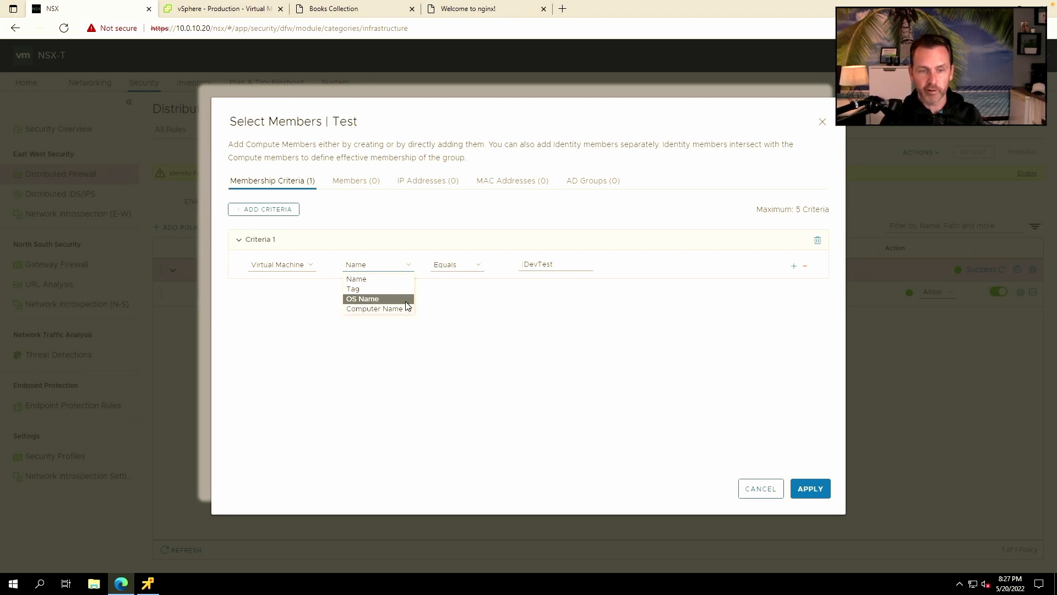
pyautogui.click(393, 301)
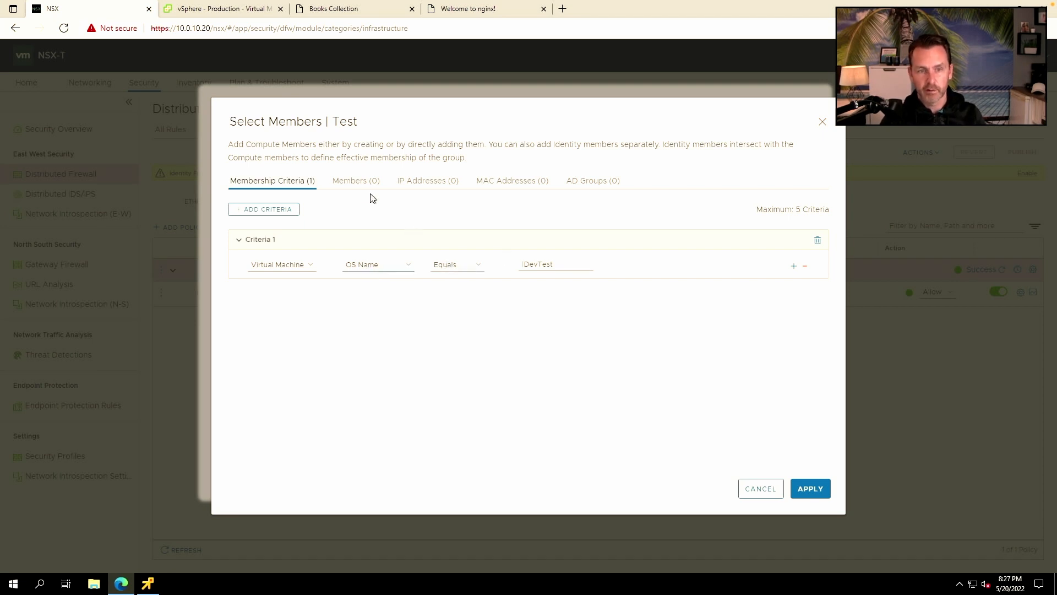
# Select the virtual machines app01-devtest, application01 and database01 as direct members of the Test group.
pyautogui.click(353, 183)
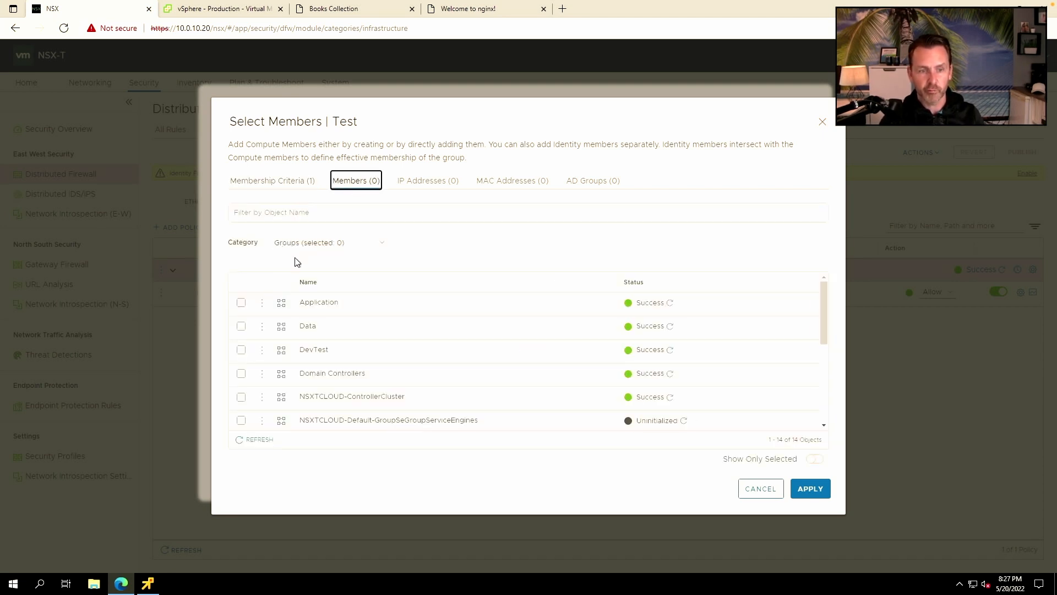
pyautogui.click(339, 247)
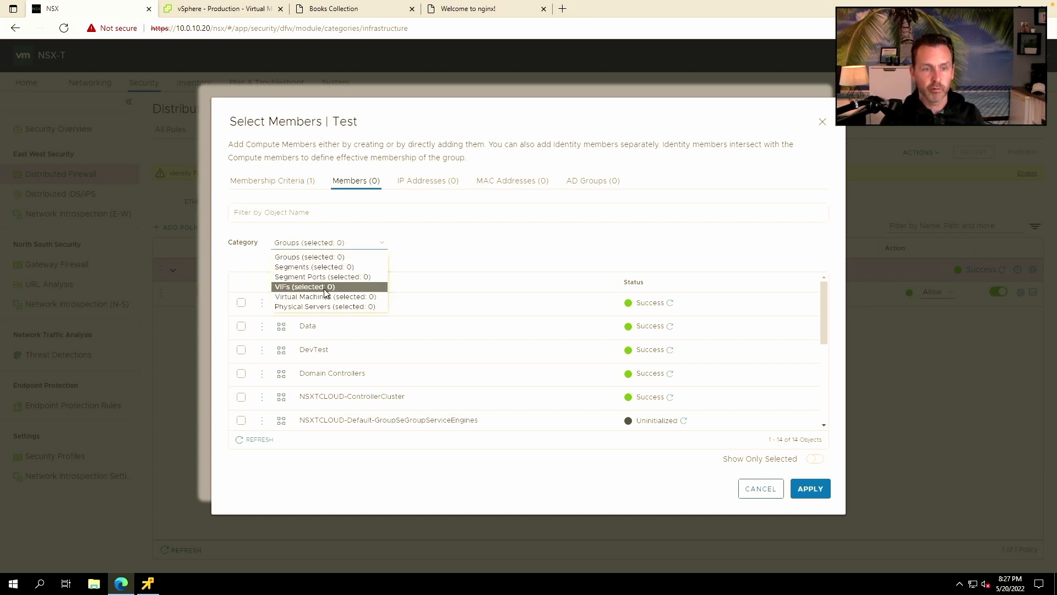
pyautogui.click(332, 297)
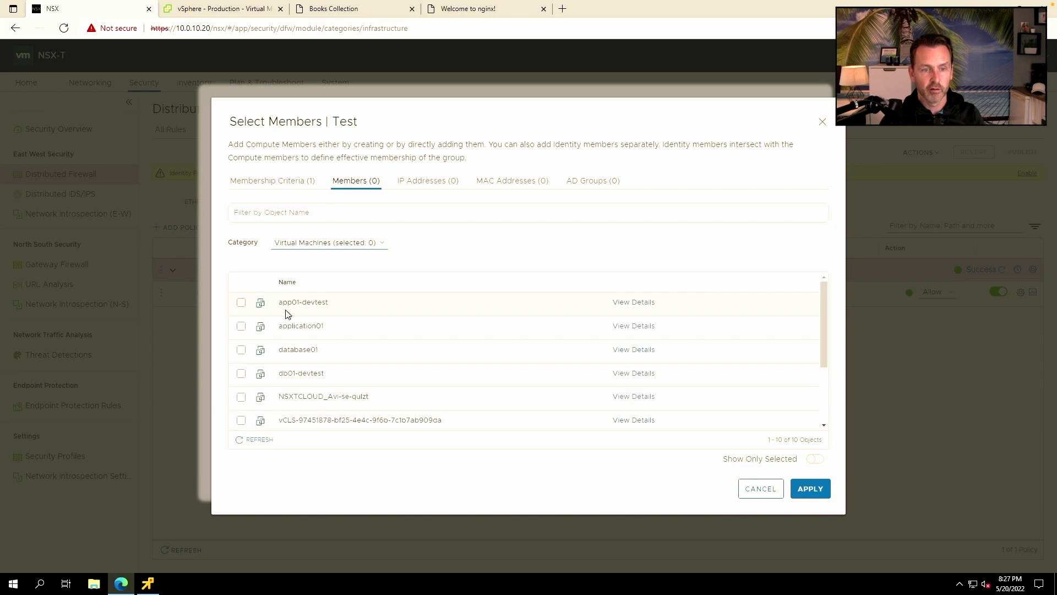
pyautogui.click(241, 303)
pyautogui.click(241, 339)
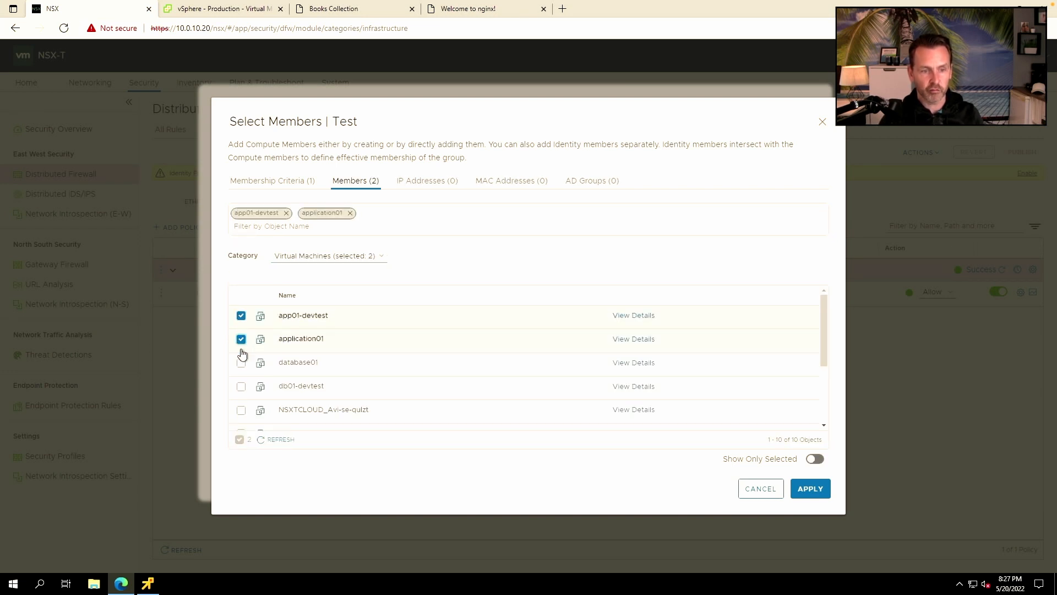
pyautogui.click(241, 362)
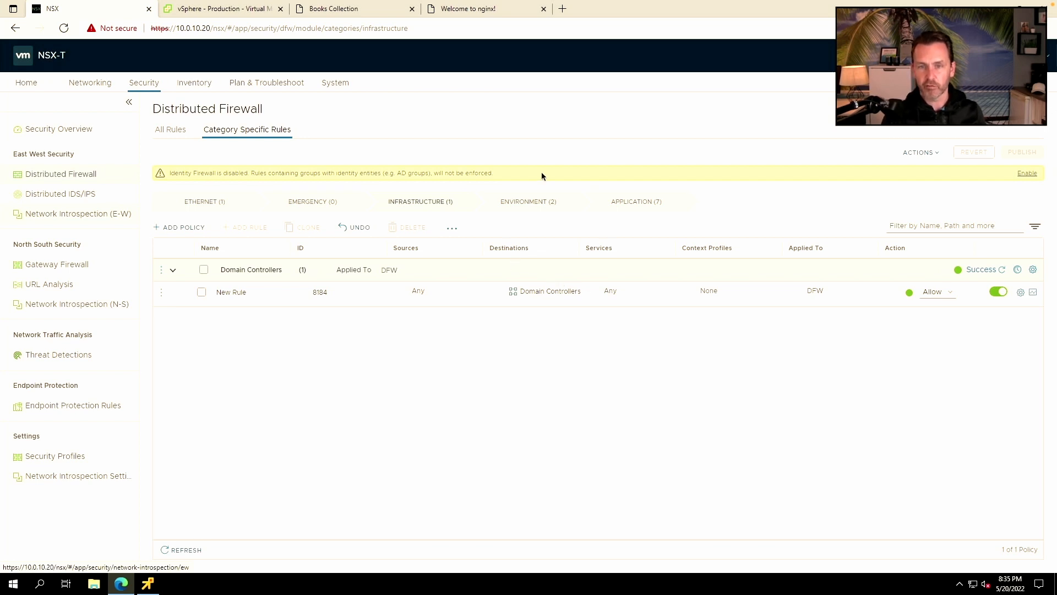
# Show the Environment category and examine the DevTest rule's negated destination group and available actions.
pyautogui.click(541, 207)
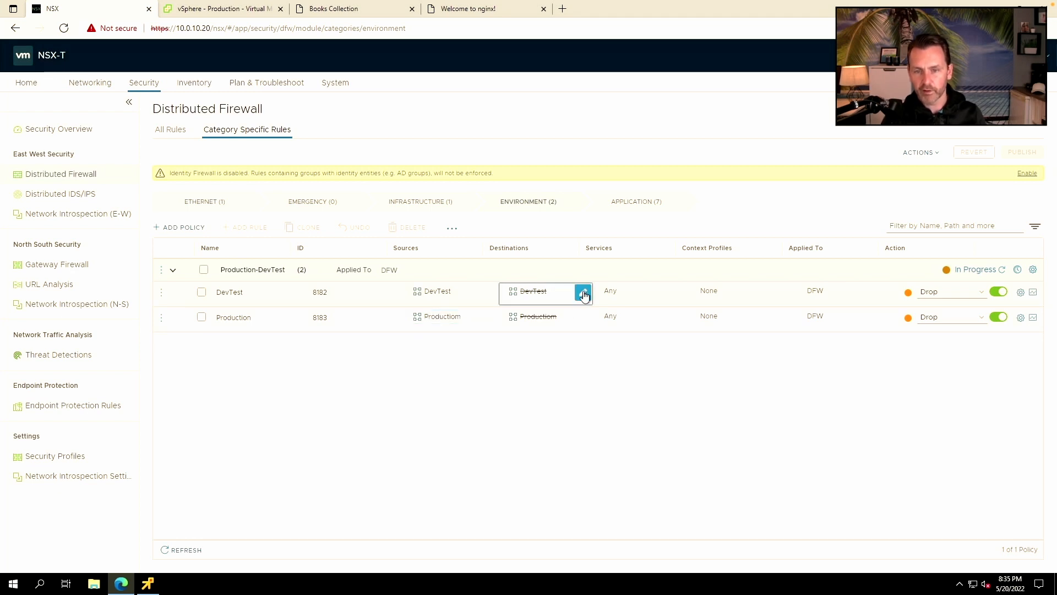
pyautogui.click(584, 294)
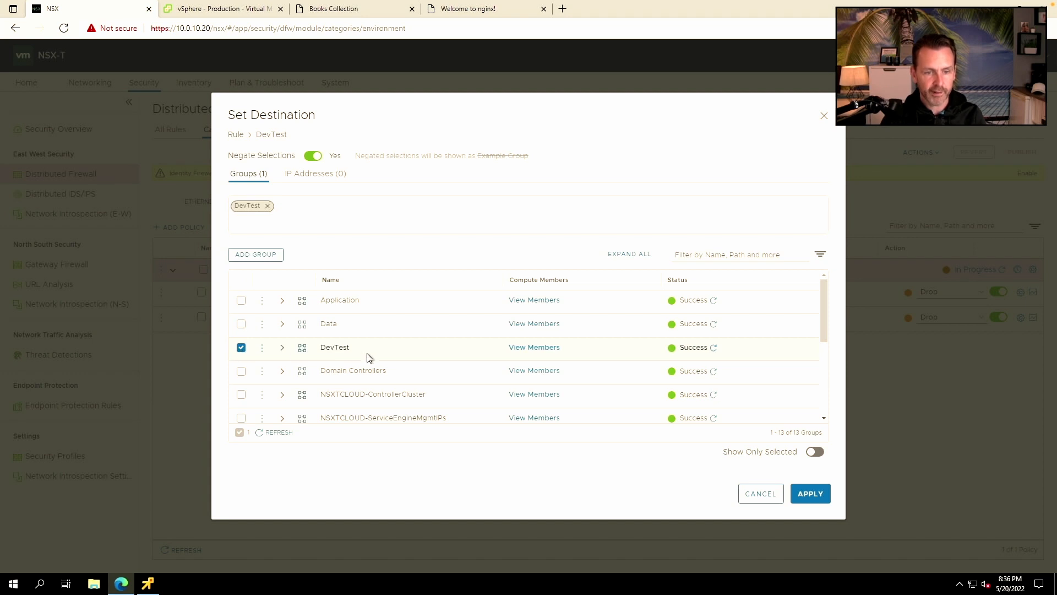
pyautogui.click(772, 495)
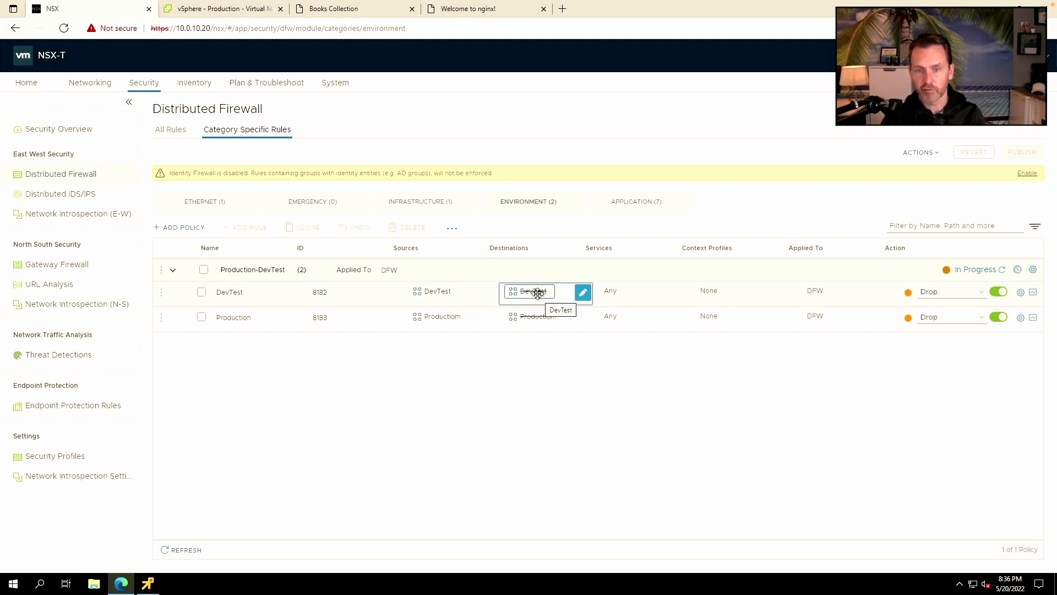
pyautogui.click(934, 296)
pyautogui.click(919, 413)
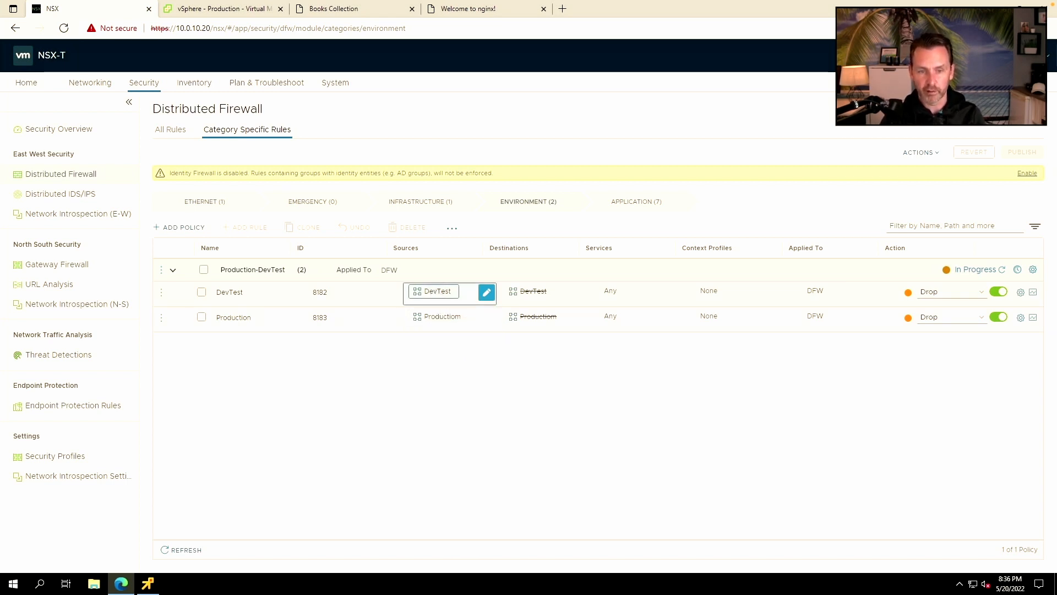
# Examine the Production rule's source and negated destination group in the Production-DevTest policy.
pyautogui.click(432, 316)
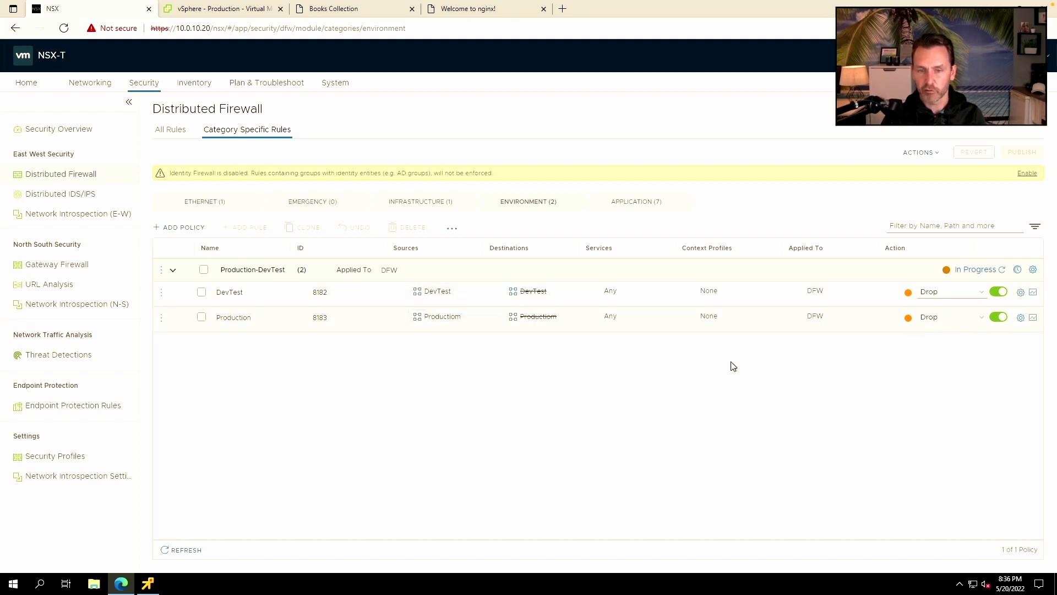
pyautogui.click(583, 318)
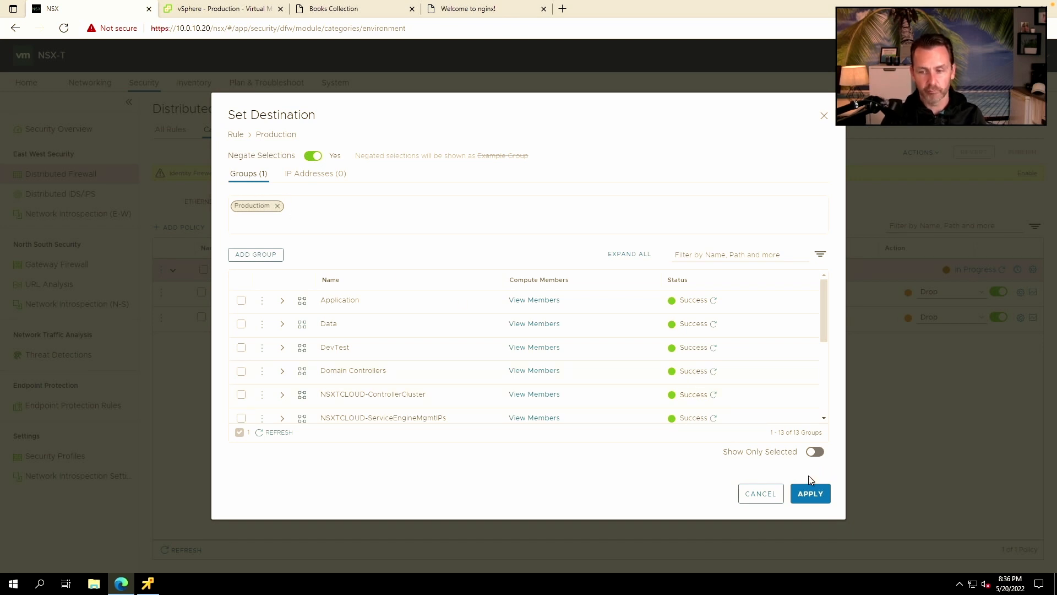
pyautogui.click(772, 493)
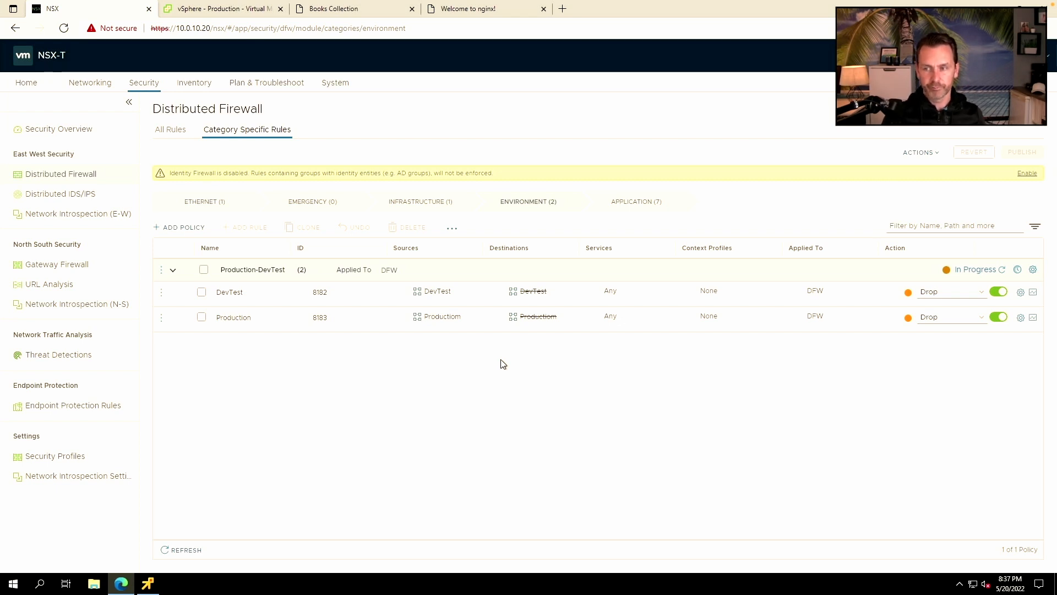
# Show the Application category and expand the Isolate Tiers and 3-Tier-App policies to examine their rules.
pyautogui.click(624, 206)
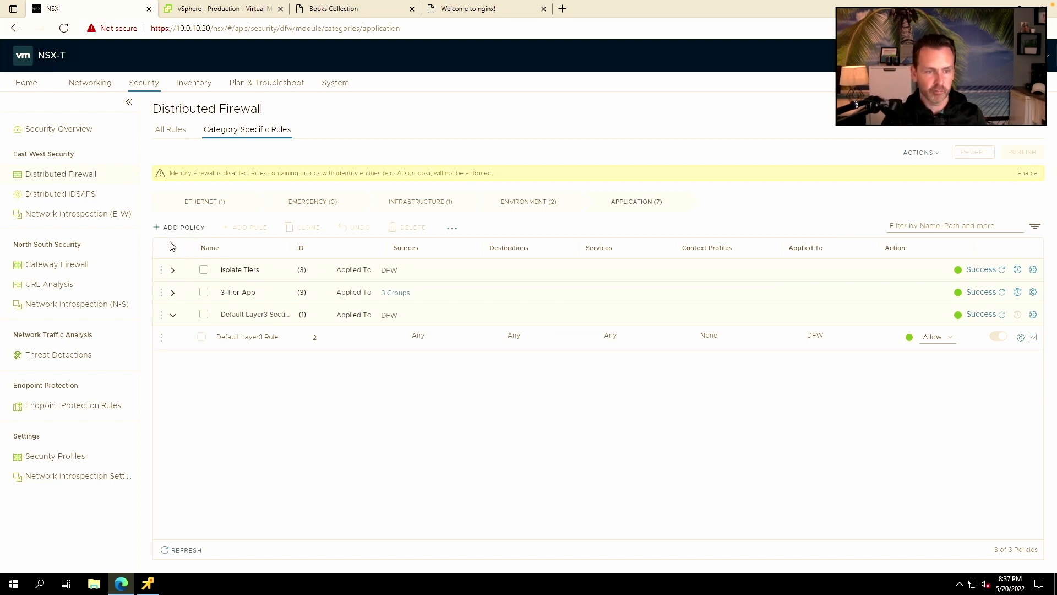
pyautogui.click(174, 271)
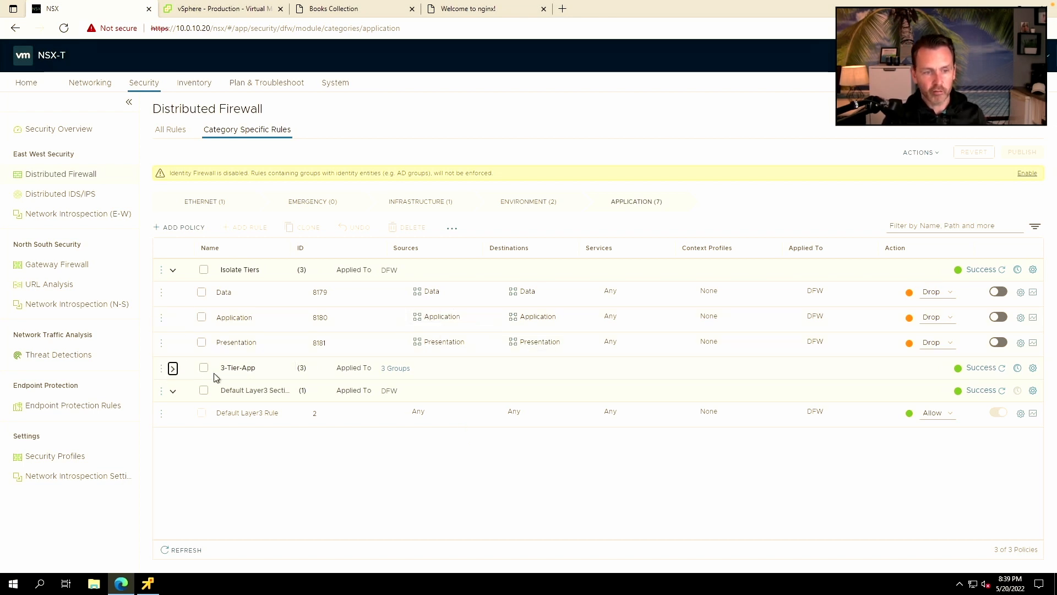
pyautogui.click(172, 369)
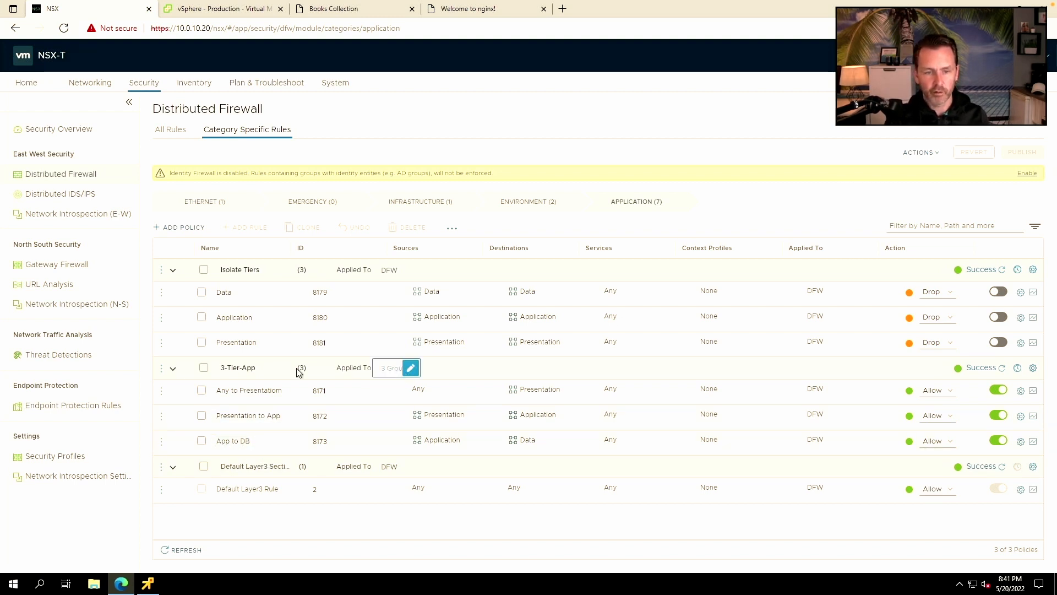
# Add a rule named "Block presentation to DB" to the 3-Tier-App policy.
pyautogui.click(162, 369)
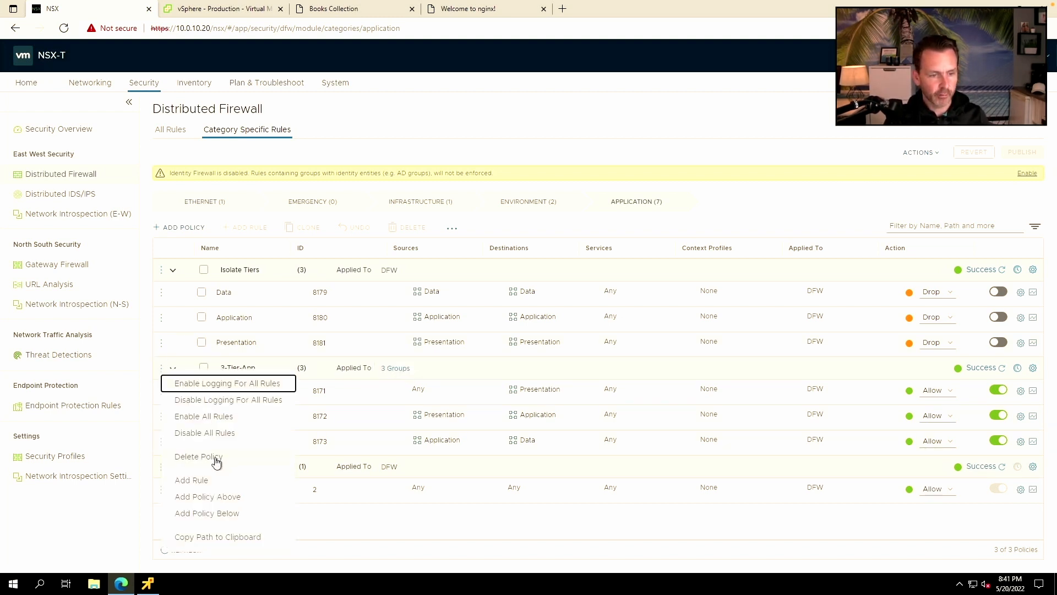
pyautogui.click(205, 481)
pyautogui.click(236, 391)
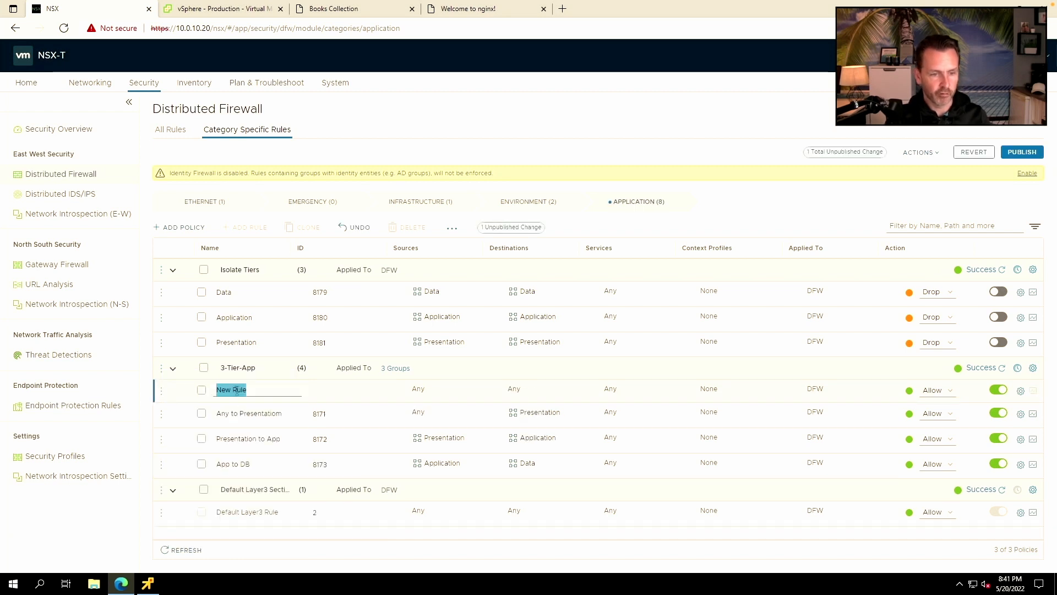
pyautogui.write('Block presentation to DB')
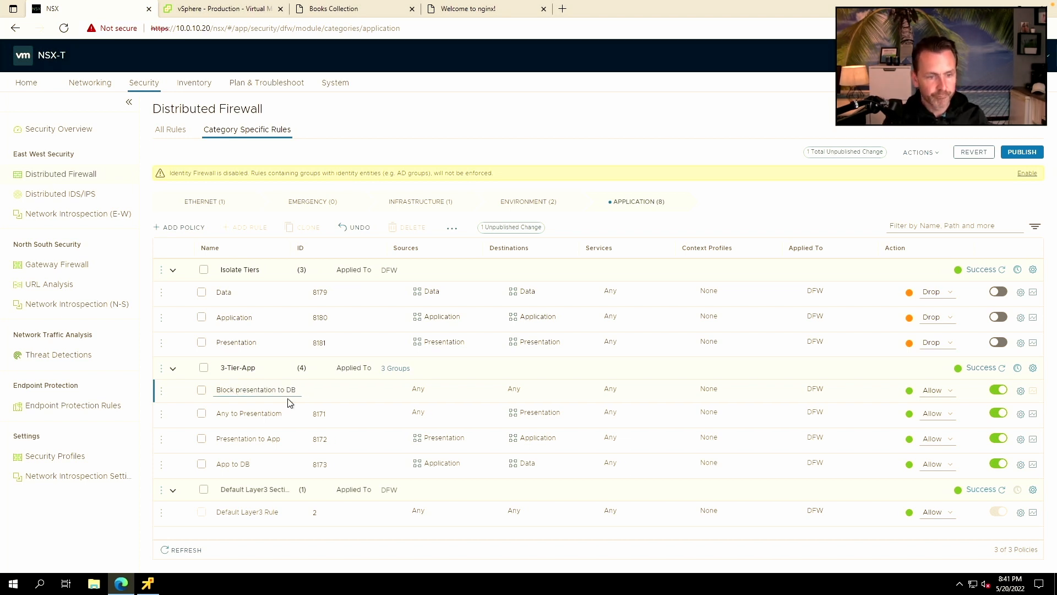
# Set the source of the "Block presentation to DB" rule to the Presentation group.
pyautogui.click(429, 391)
pyautogui.click(487, 394)
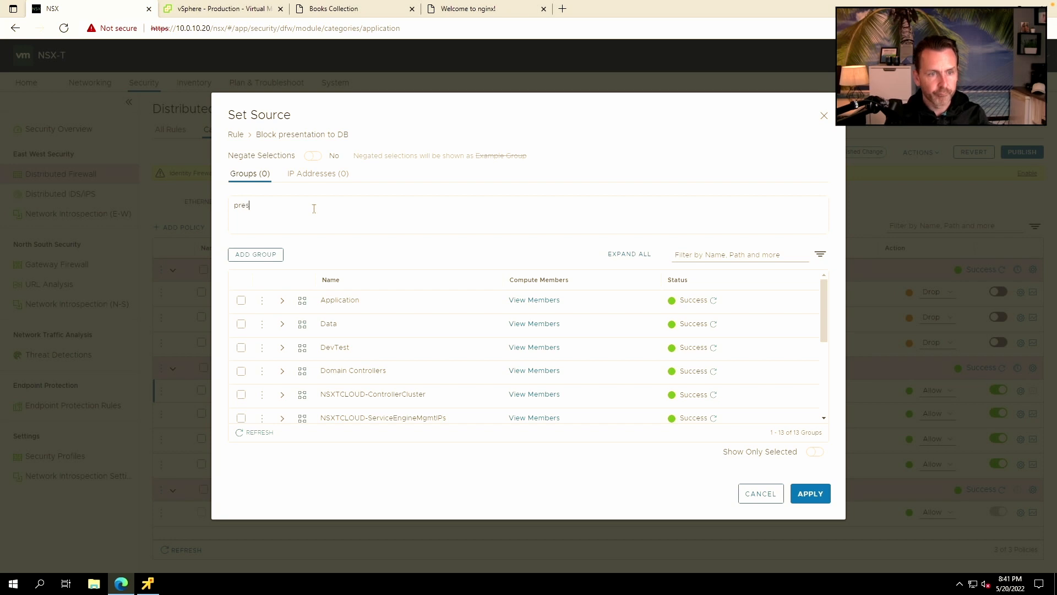
pyautogui.click(240, 300)
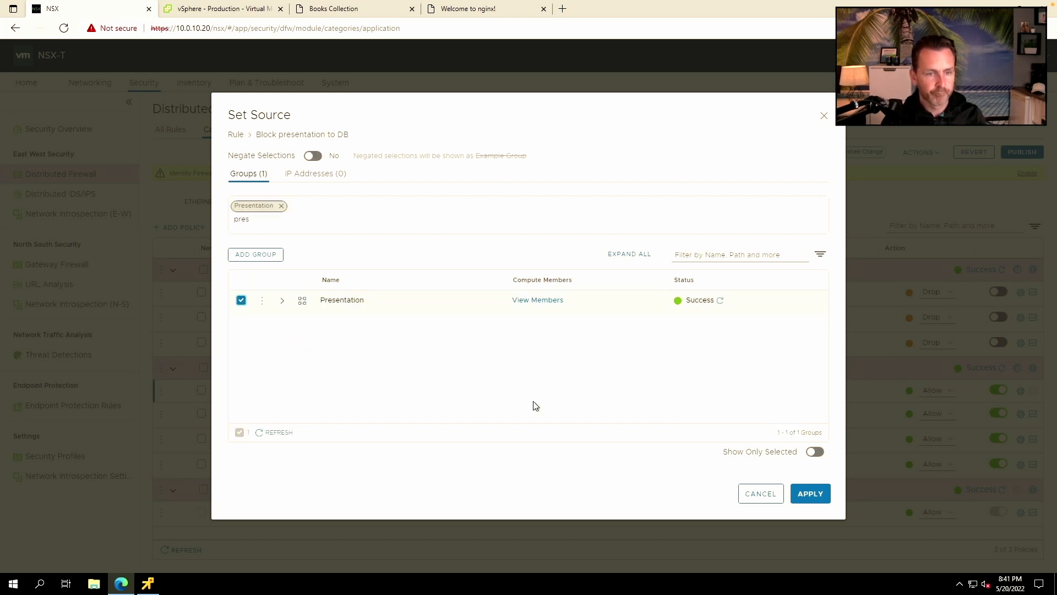
pyautogui.click(808, 492)
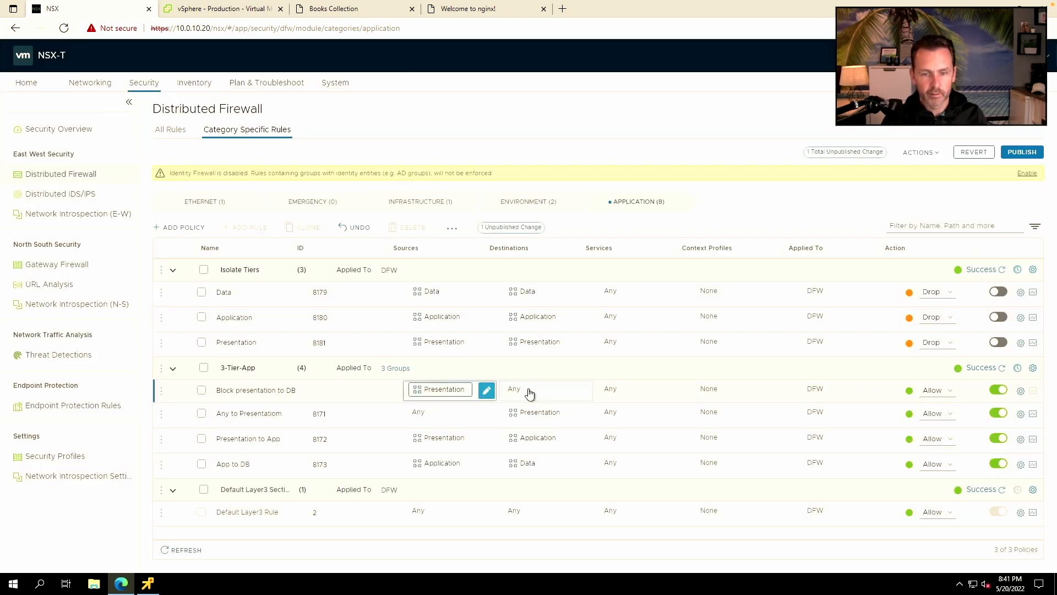
# Set the destination of the "Block presentation to DB" rule to the Data group.
pyautogui.click(585, 389)
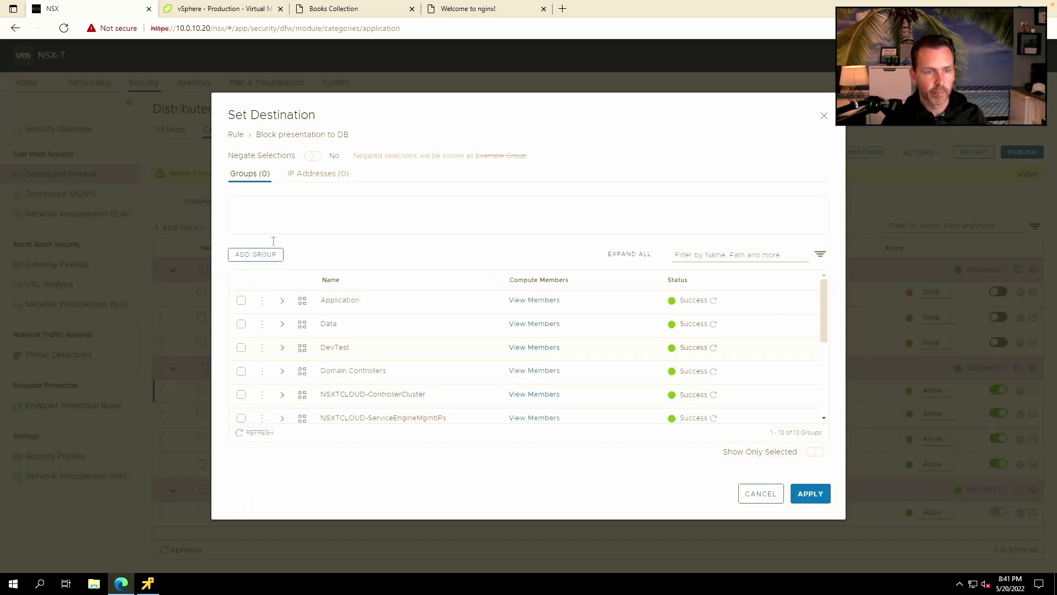
pyautogui.click(242, 323)
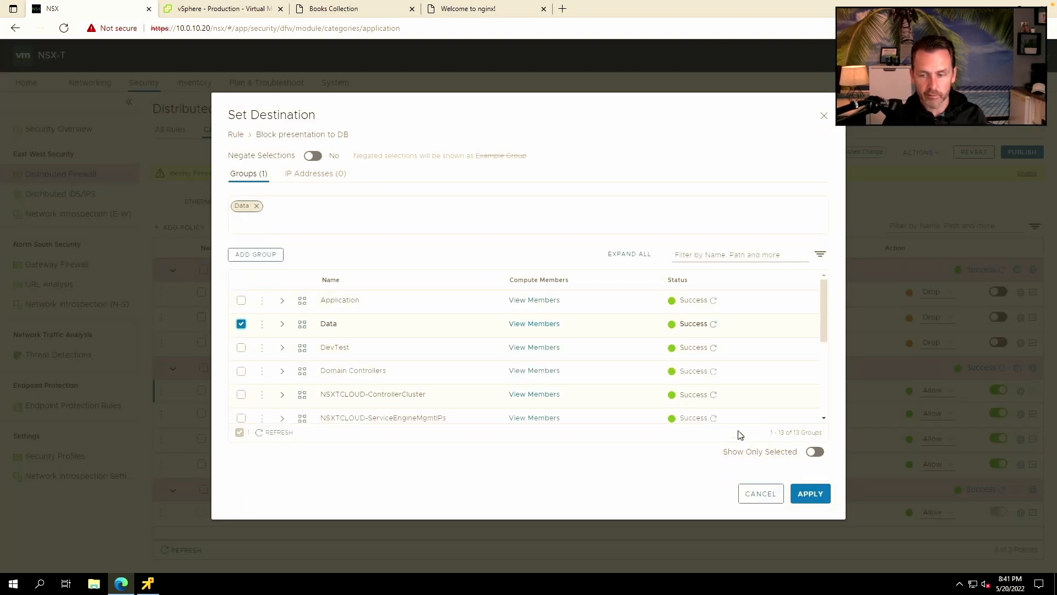
pyautogui.click(810, 493)
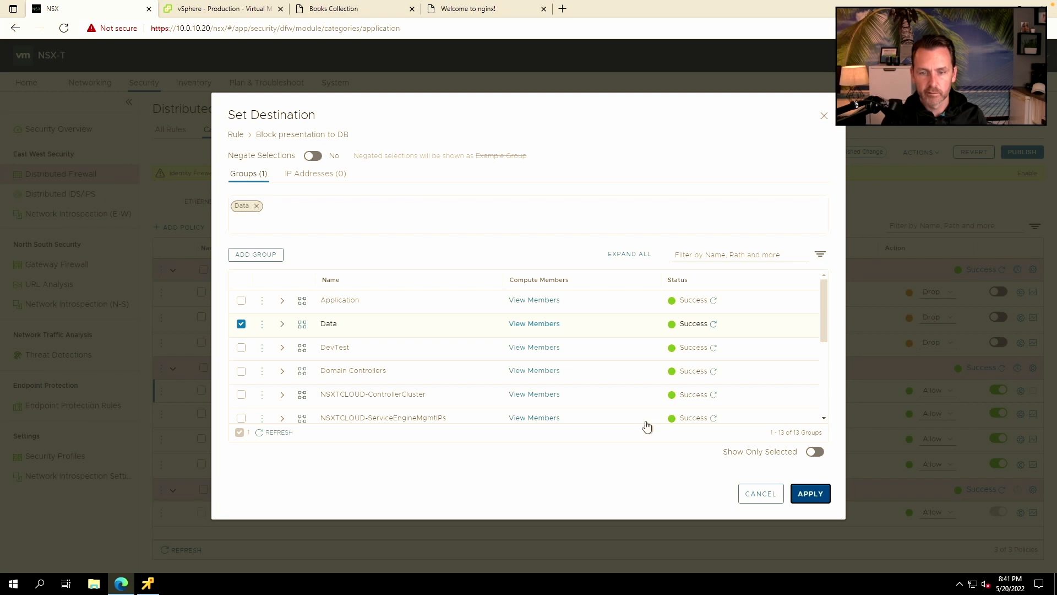
# Set the action of the "Any to Presentation" rule in the 3-Tier-App policy to Drop and publish the changes.
pyautogui.click(948, 414)
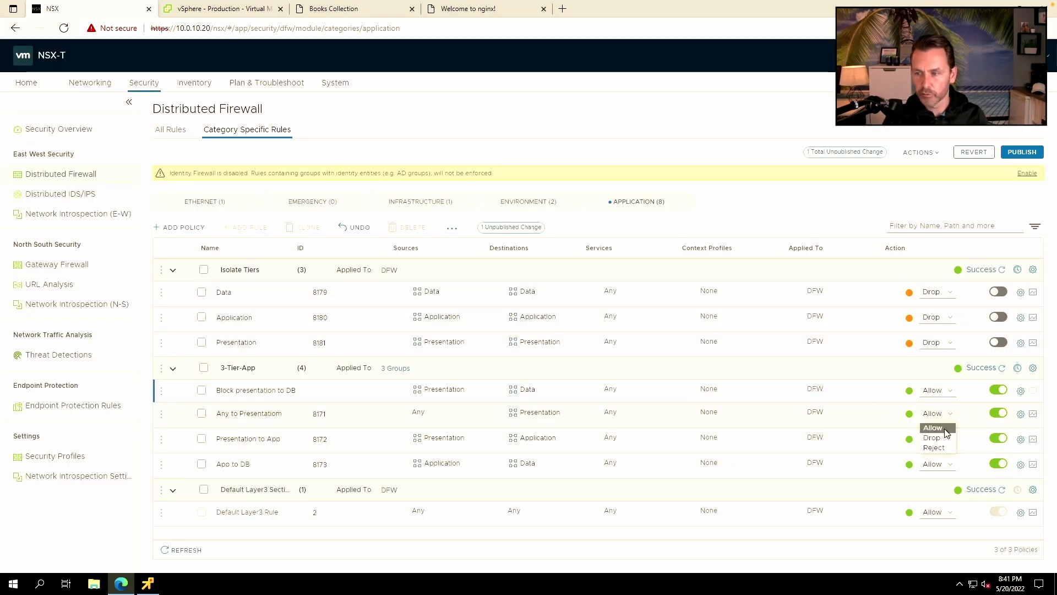
pyautogui.click(934, 438)
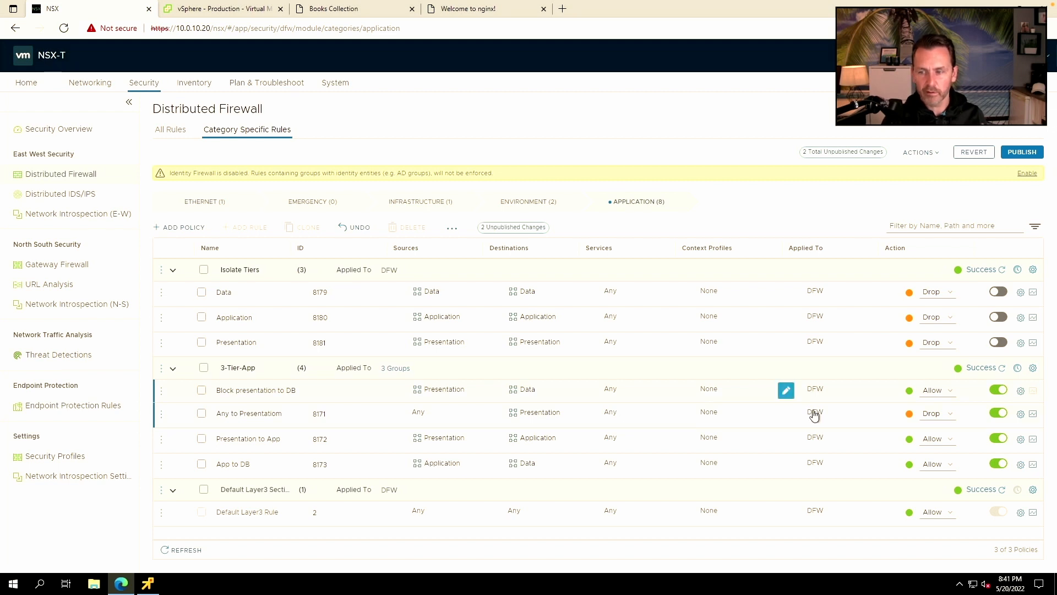
pyautogui.click(1021, 151)
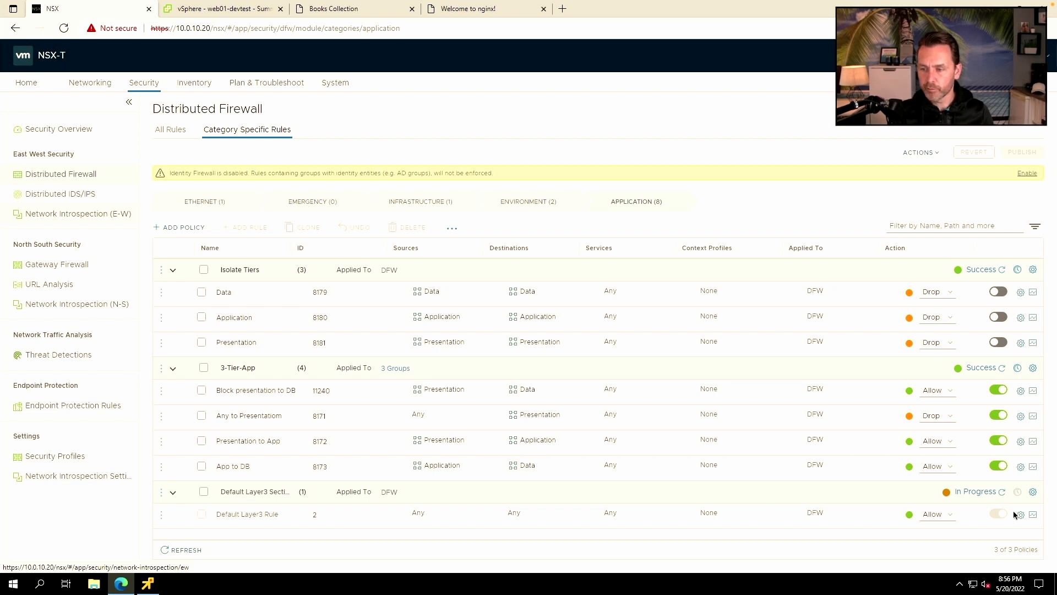
# Set the action of the Default Layer3 Rule to Drop and publish the change.
pyautogui.click(934, 519)
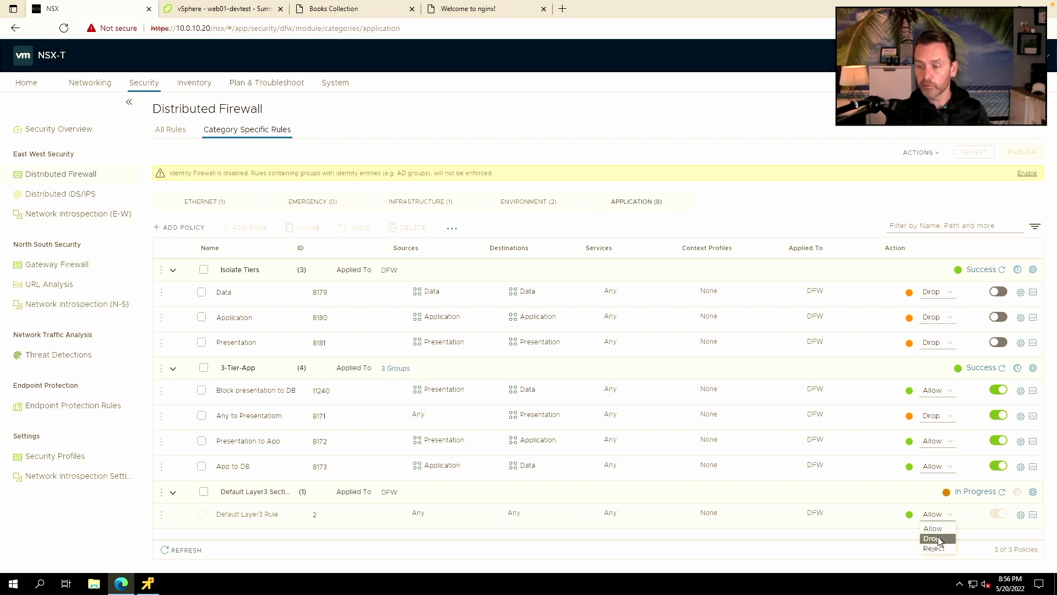
pyautogui.click(939, 539)
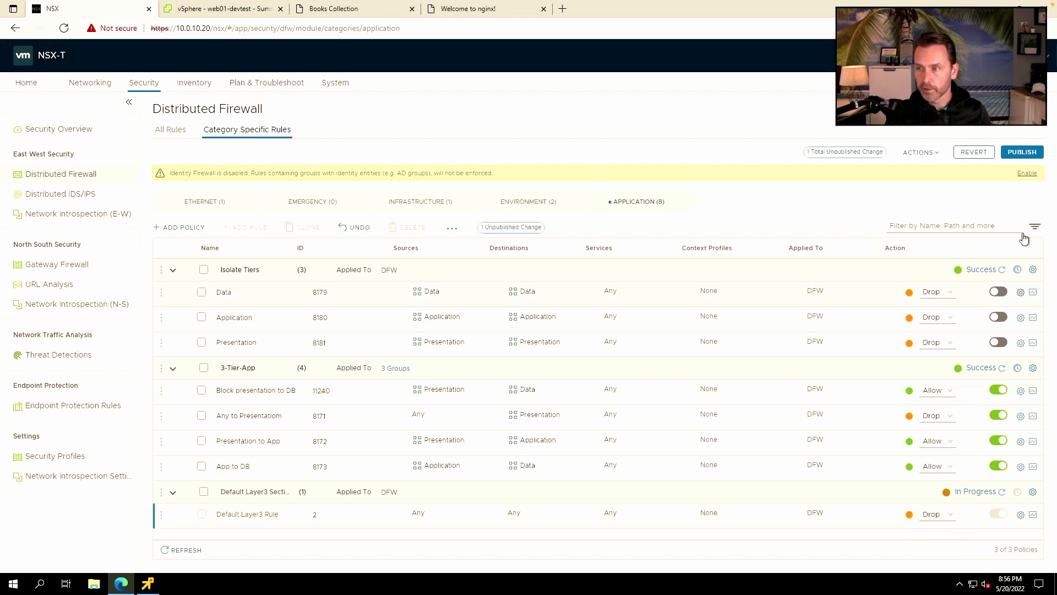
pyautogui.click(1023, 151)
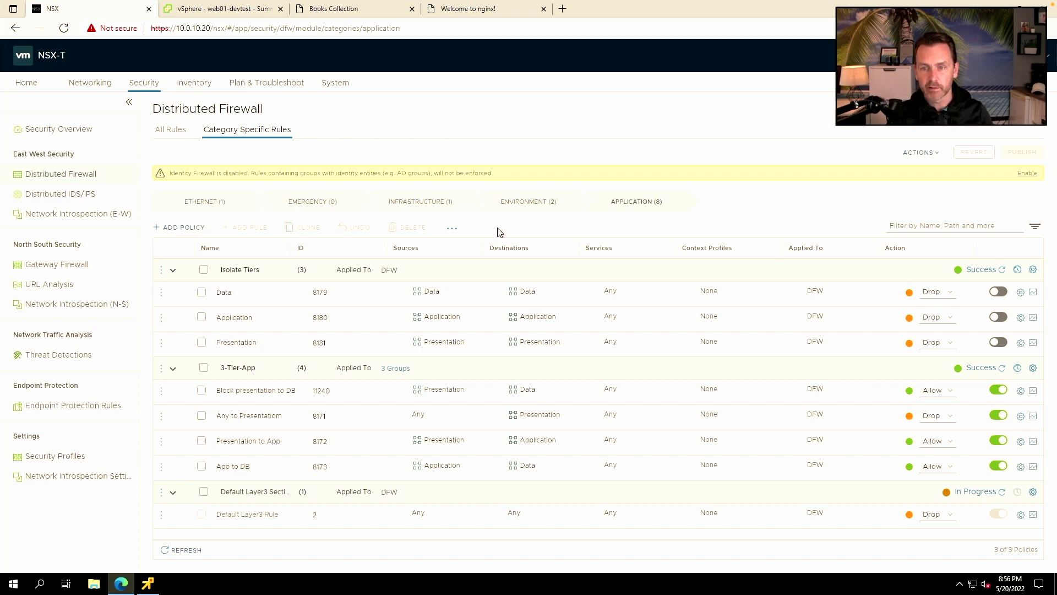
# Reload the Books Collection and nginx pages to test web access under the default drop rule.
pyautogui.click(307, 14)
pyautogui.click(63, 29)
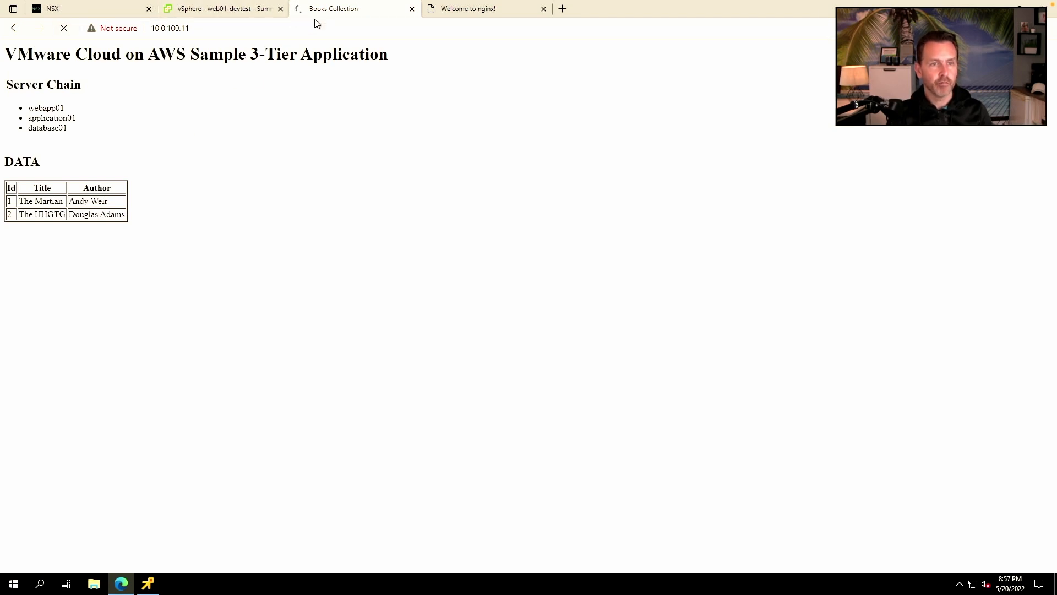
pyautogui.click(476, 13)
pyautogui.click(64, 28)
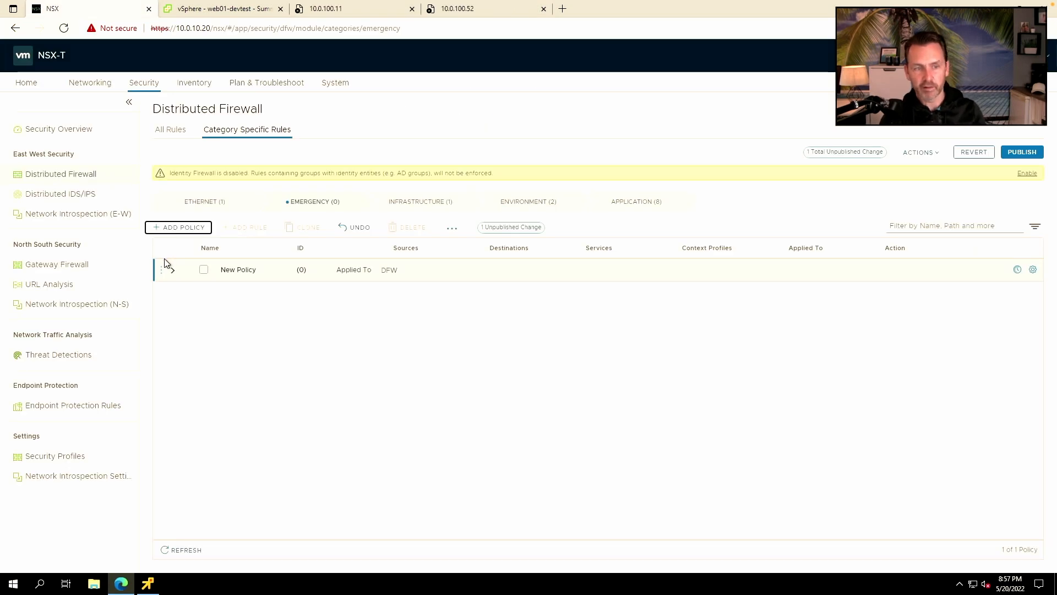
# Rename the new policy in the Emergency category to "Fix" and expand it.
pyautogui.click(254, 268)
pyautogui.write('Fix')
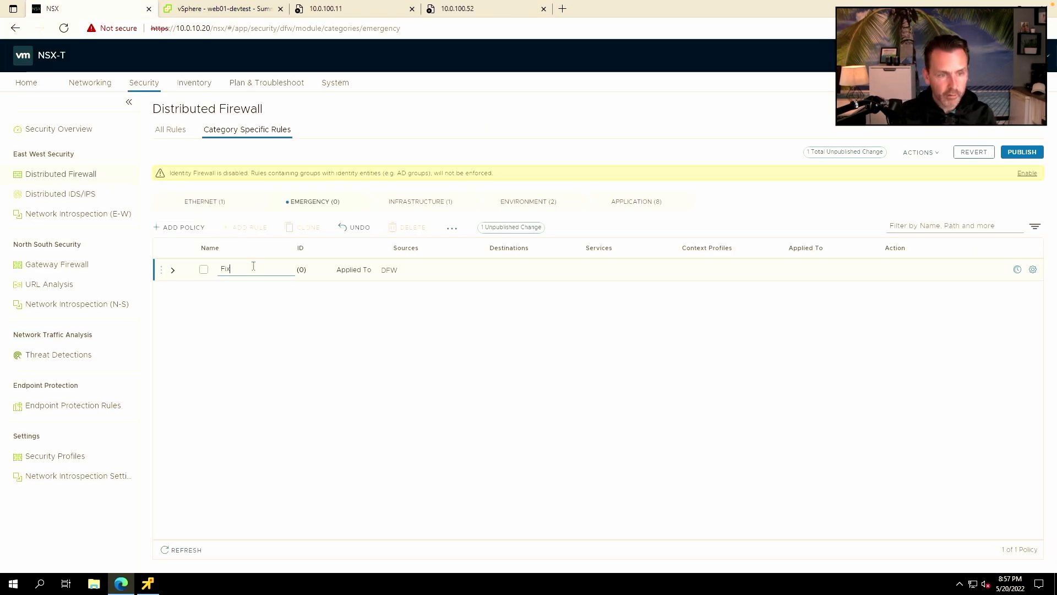
pyautogui.click(172, 270)
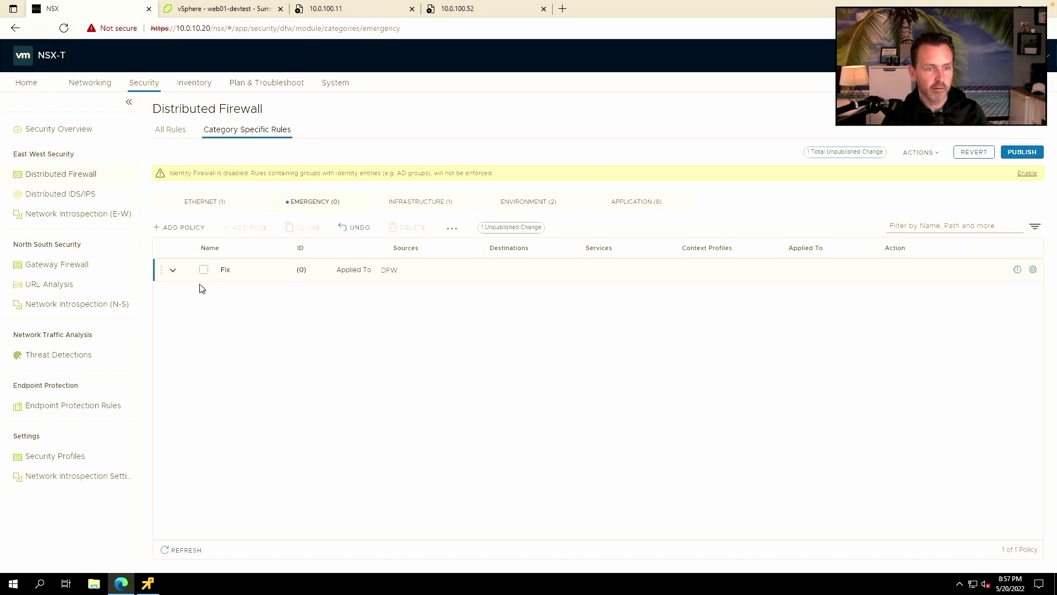
# Add a rule named "Allow incoming web traffic" to the Fix policy.
pyautogui.click(161, 269)
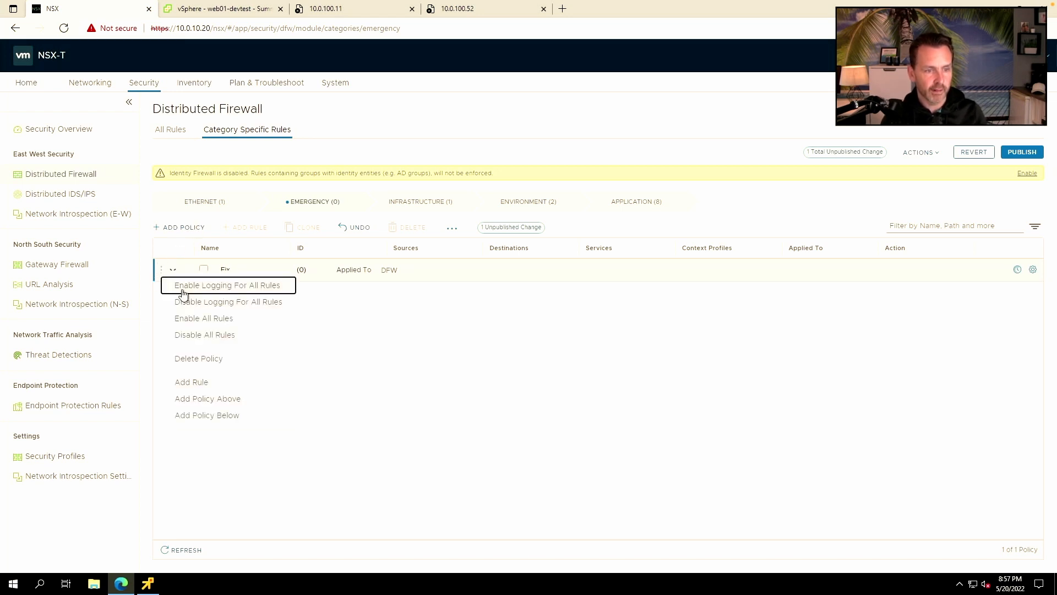
pyautogui.click(208, 382)
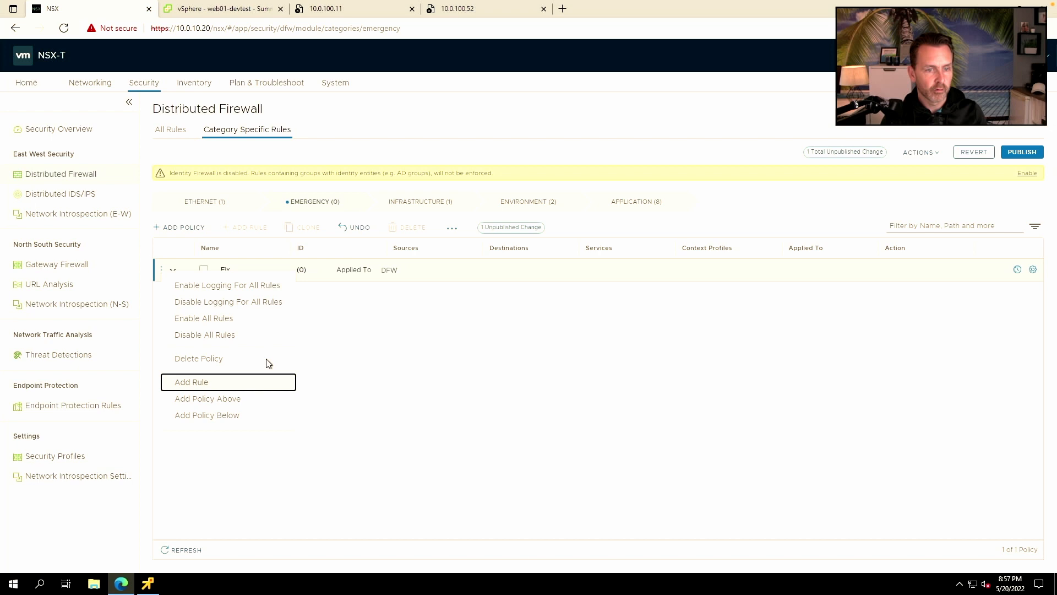
pyautogui.click(238, 291)
pyautogui.write('Allow incoming w')
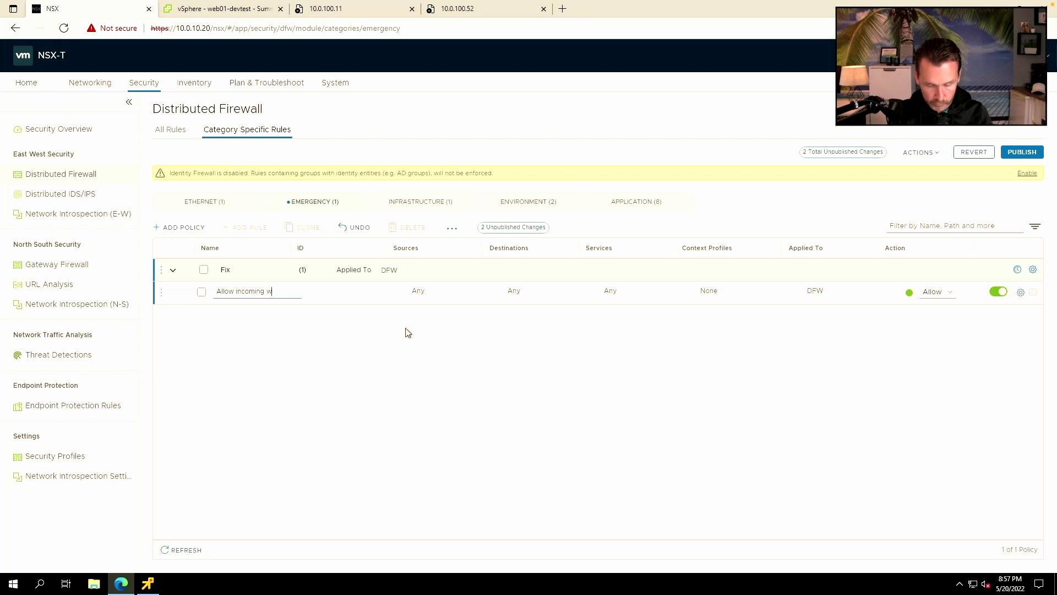
pyautogui.write('eb traffic')
pyautogui.press('Return')
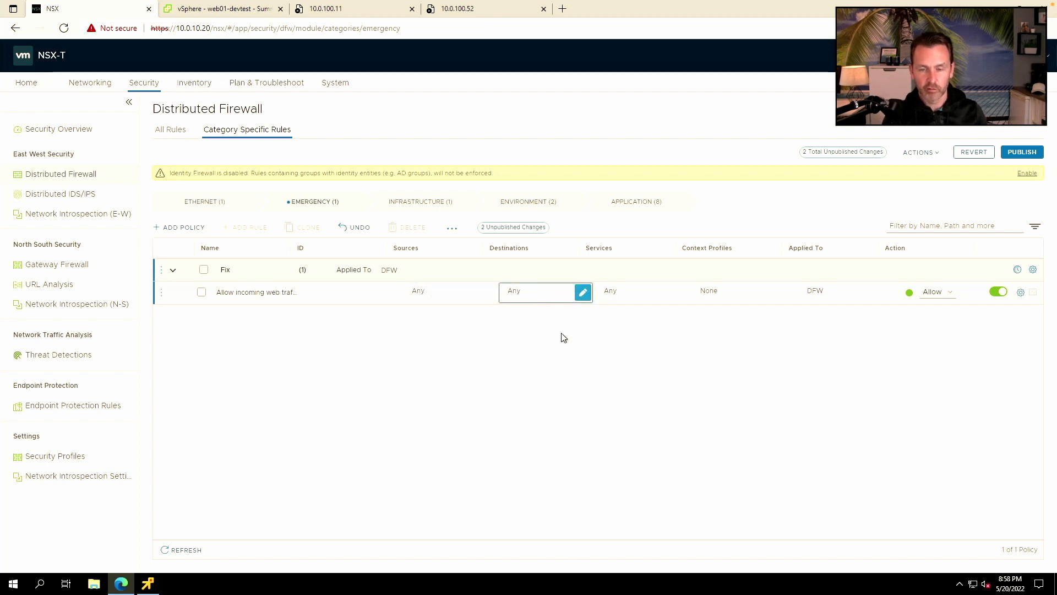
# Set the destinations of the "Allow incoming web traffic" rule to the Presentation and Web-DevTest groups.
pyautogui.click(583, 293)
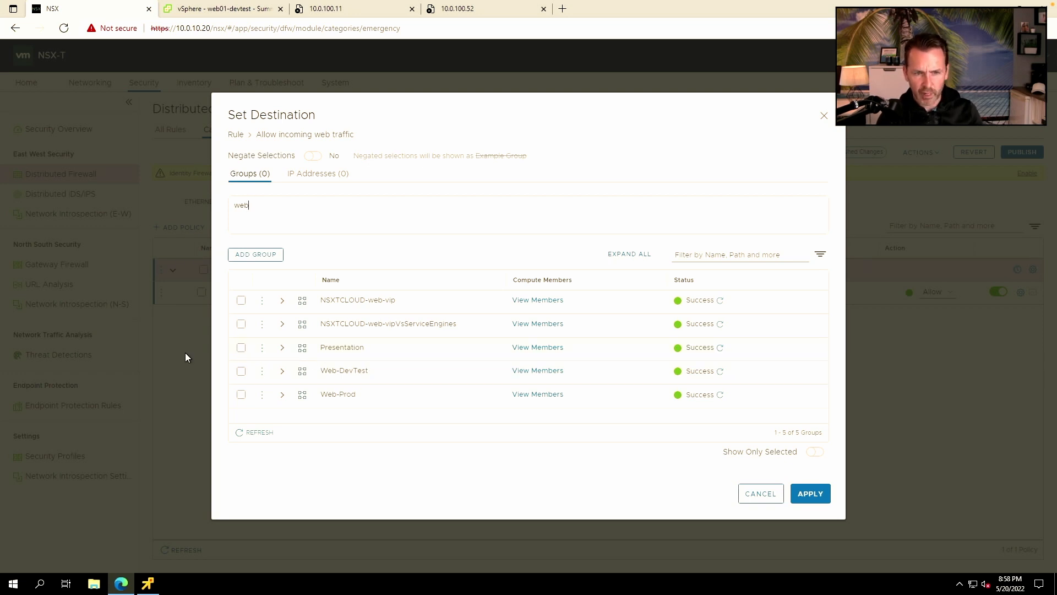
pyautogui.click(241, 347)
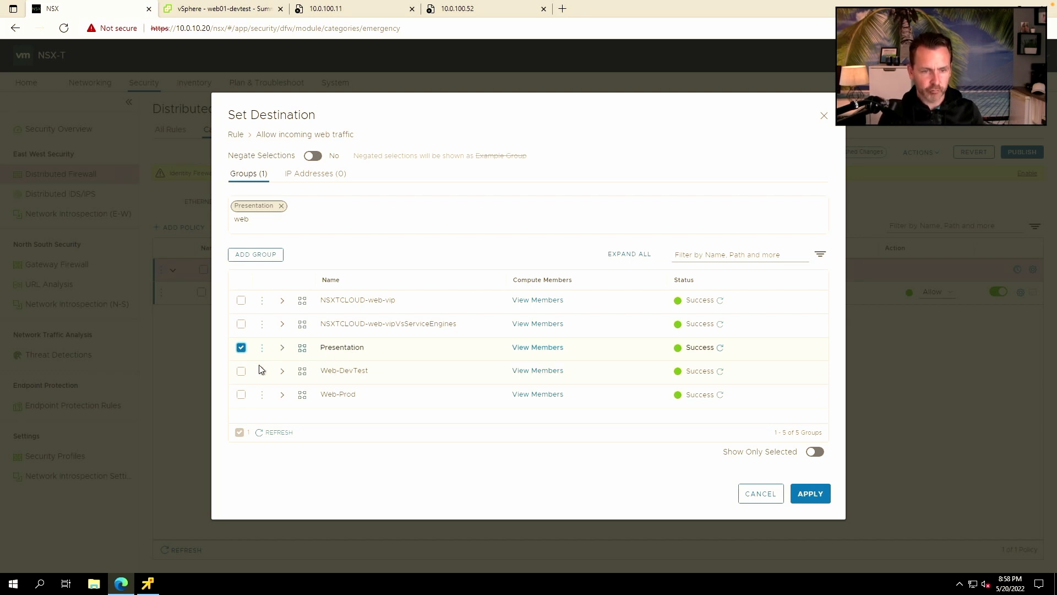
pyautogui.click(241, 371)
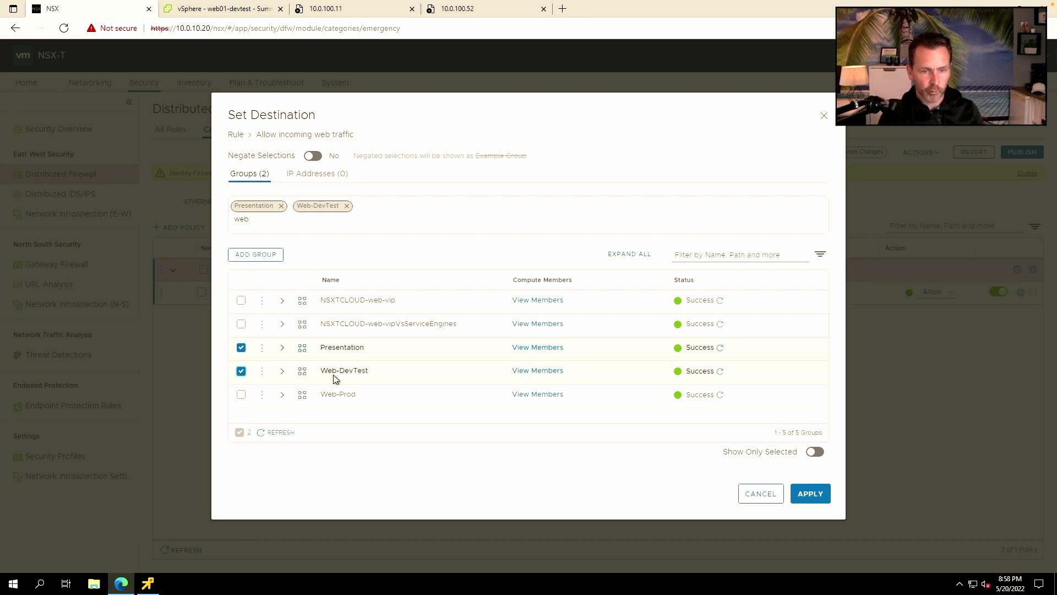
pyautogui.click(821, 493)
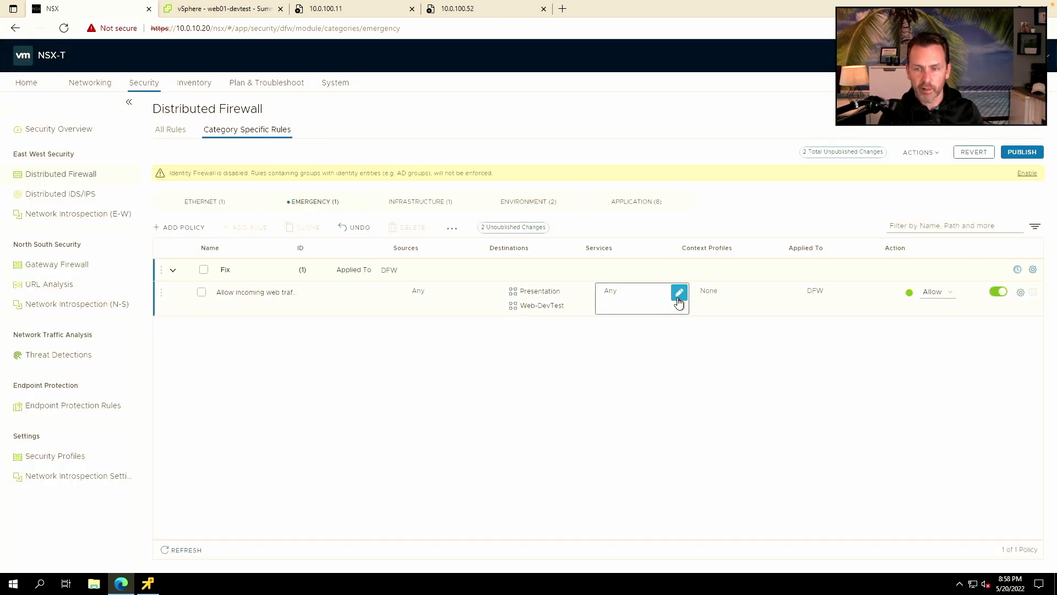
# Set the service of the "Allow incoming web traffic" rule to HTTP.
pyautogui.click(679, 292)
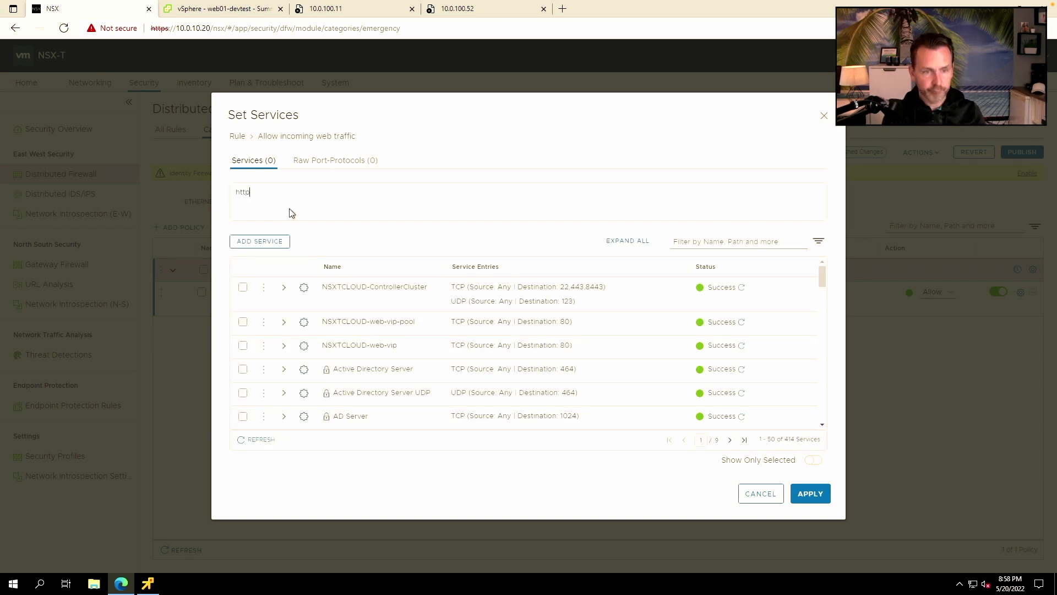
pyautogui.click(242, 334)
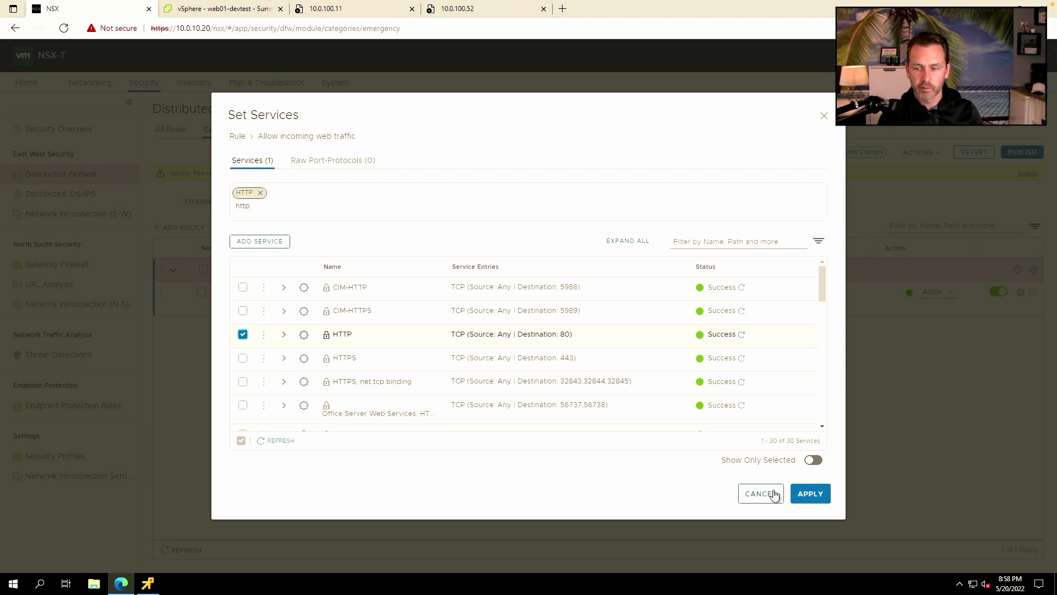
pyautogui.click(810, 494)
# Publish the Emergency category changes and refresh the realization status of the Fix policy.
pyautogui.click(1022, 152)
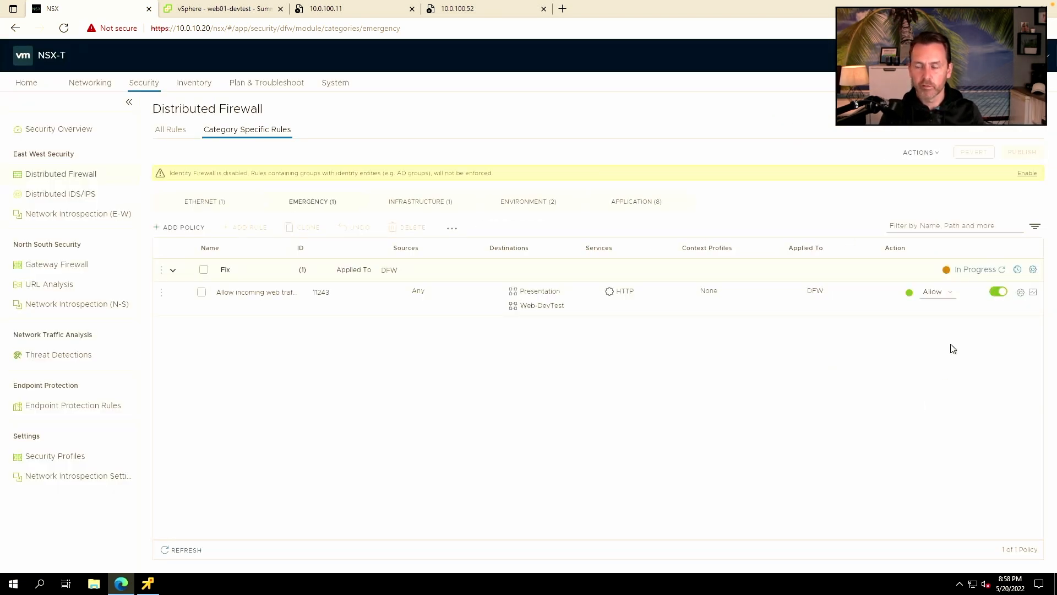
pyautogui.click(1003, 270)
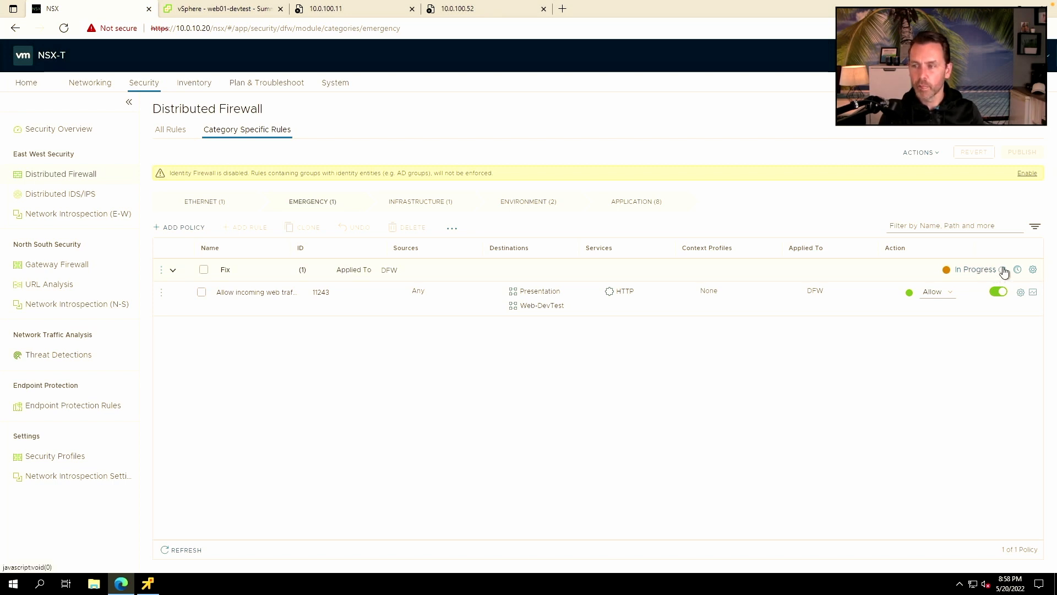
pyautogui.click(1000, 270)
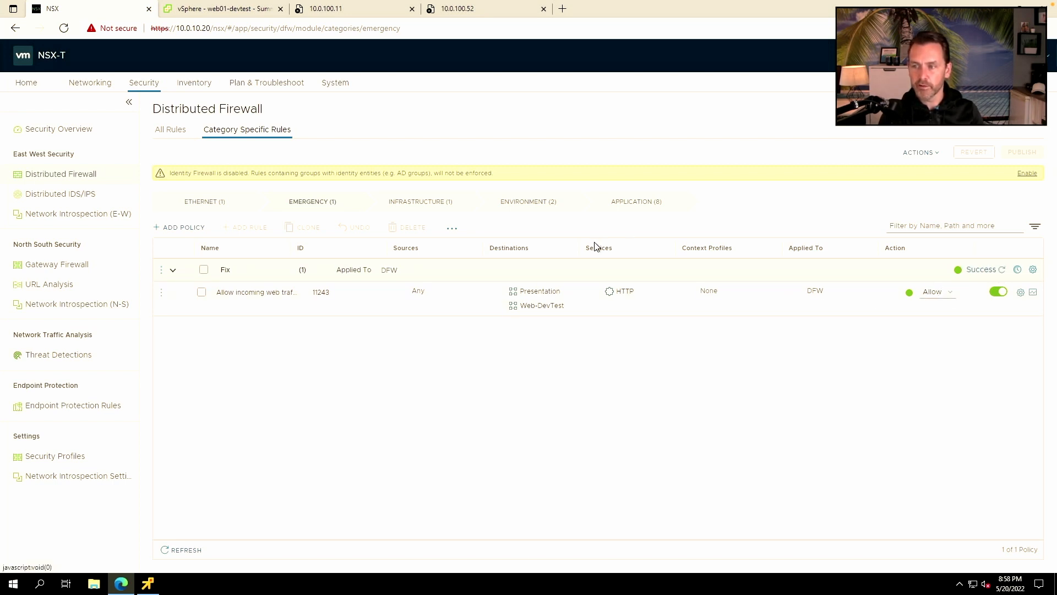
# Reload the pages at 10.0.100.11 and 10.0.100.52 to test web access with the Emergency allow rule.
pyautogui.click(348, 8)
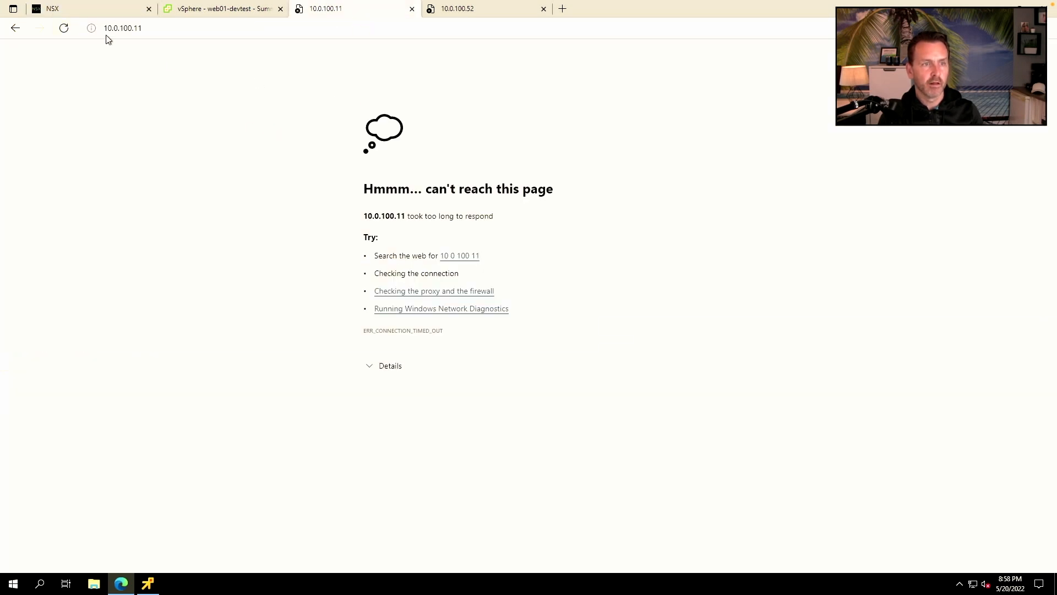
pyautogui.click(63, 28)
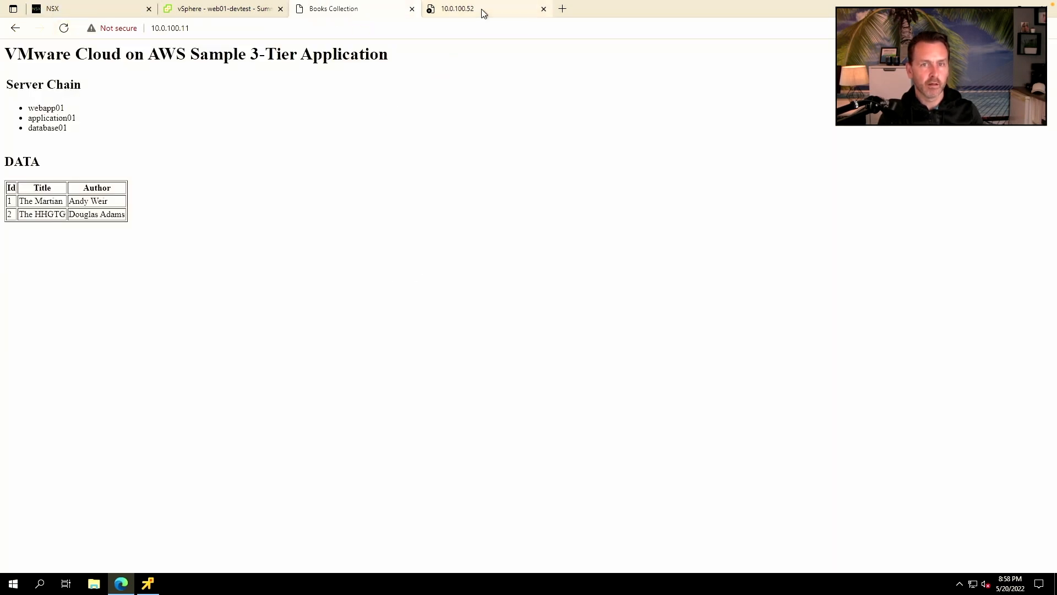
pyautogui.click(482, 14)
pyautogui.click(63, 29)
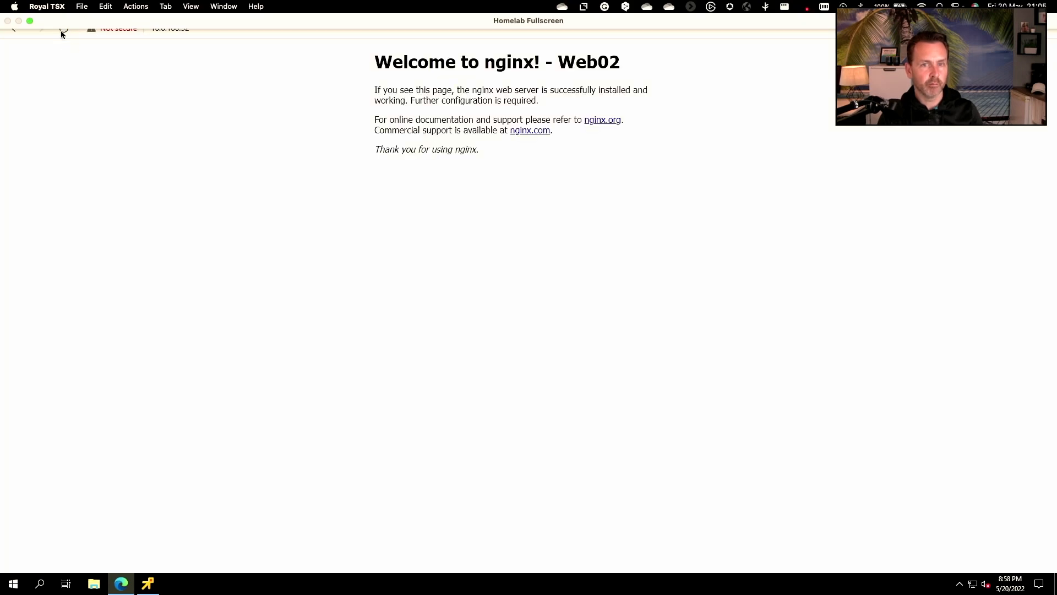
# Switch to the vSphere Client, open the web console of the web02-devtest VM, and ping 10.0.100.52.
pyautogui.click(117, 9)
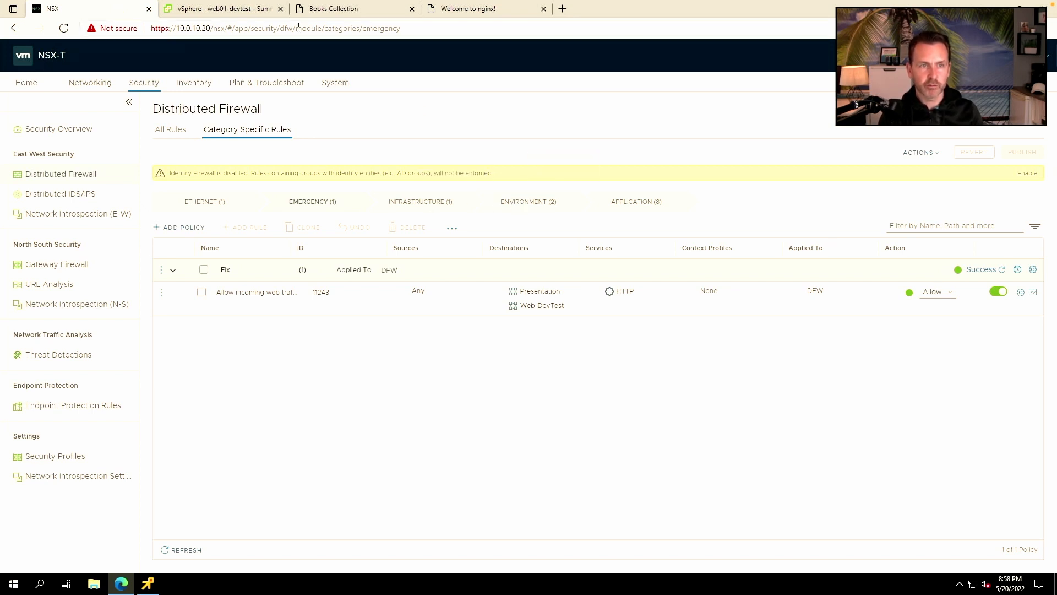
pyautogui.click(247, 10)
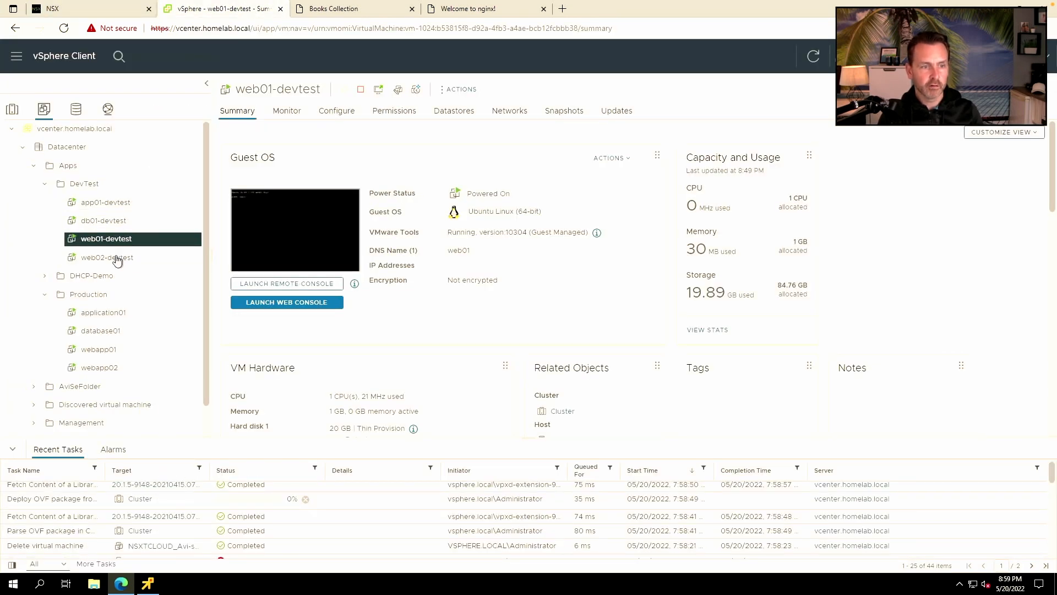
pyautogui.click(142, 259)
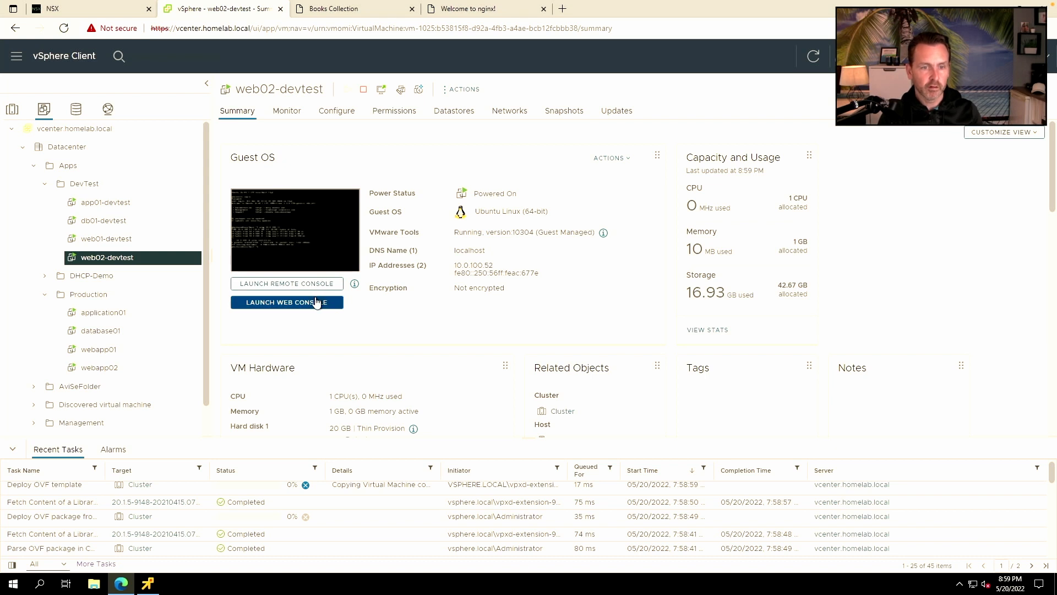
pyautogui.click(316, 303)
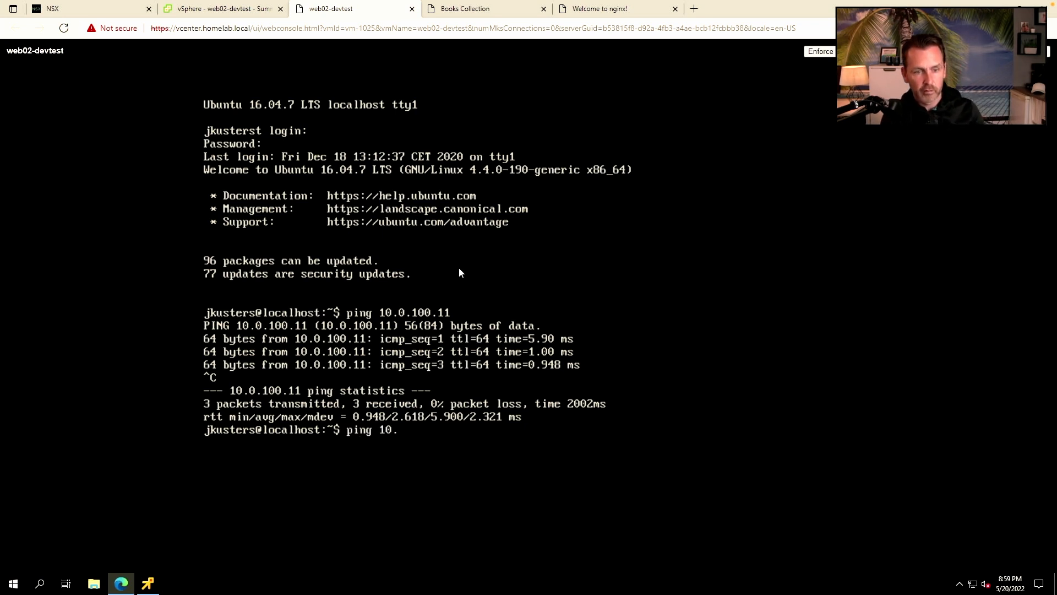
pyautogui.write('100.52')
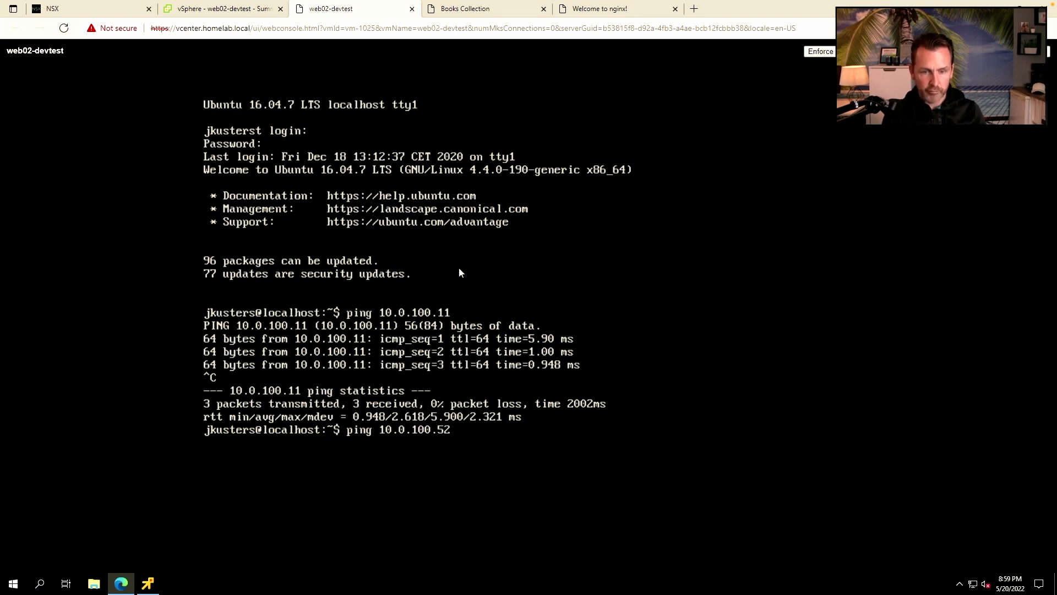
pyautogui.press('Return')
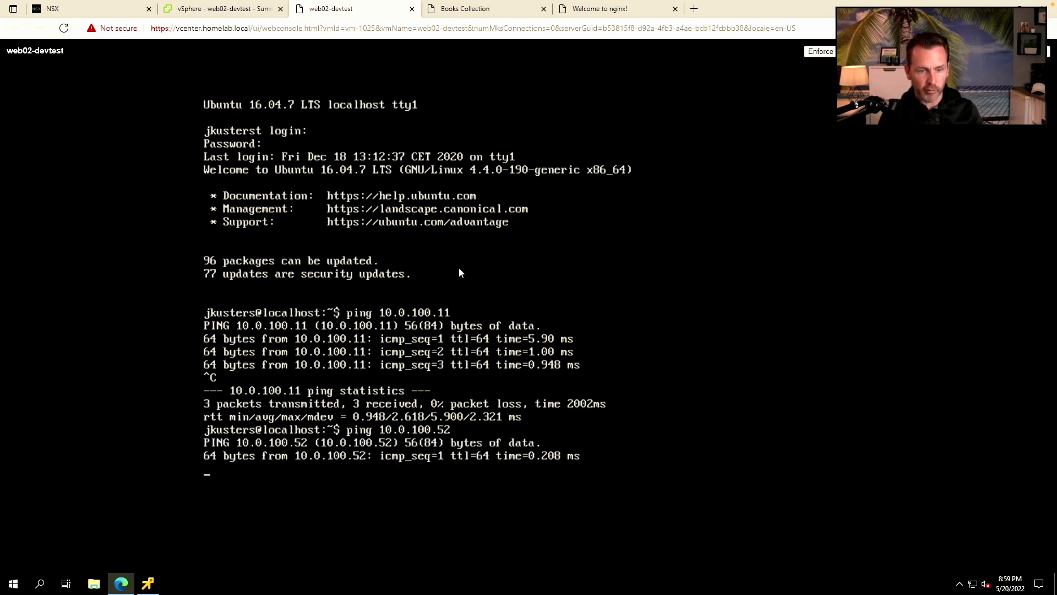
# Stop the running ping in the web02-devtest console and ping 10.0.100.51.
pyautogui.hotkey('ctrl', 'c')
pyautogui.press('Up')
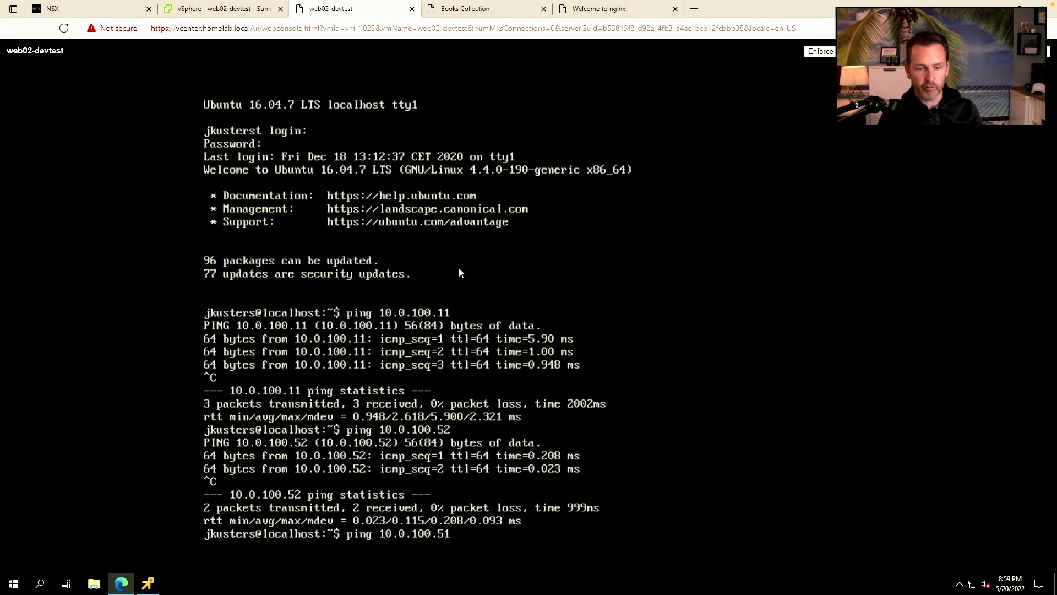
pyautogui.press('Return')
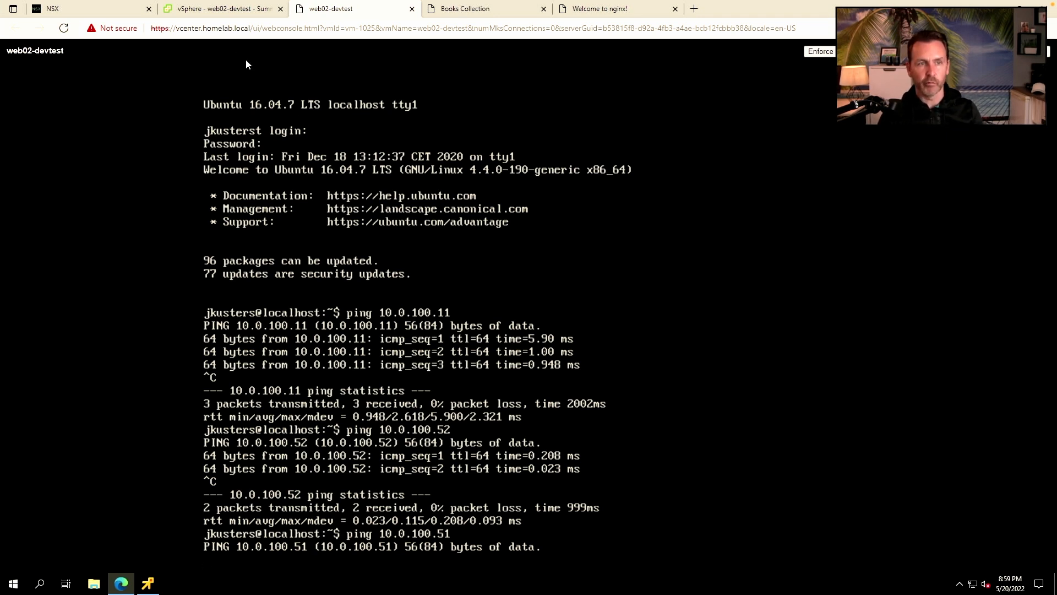
# Switch to the vSphere Client and compare the IP addresses and network adapter details of the web02-devtest and web01-devtest VMs.
pyautogui.click(218, 9)
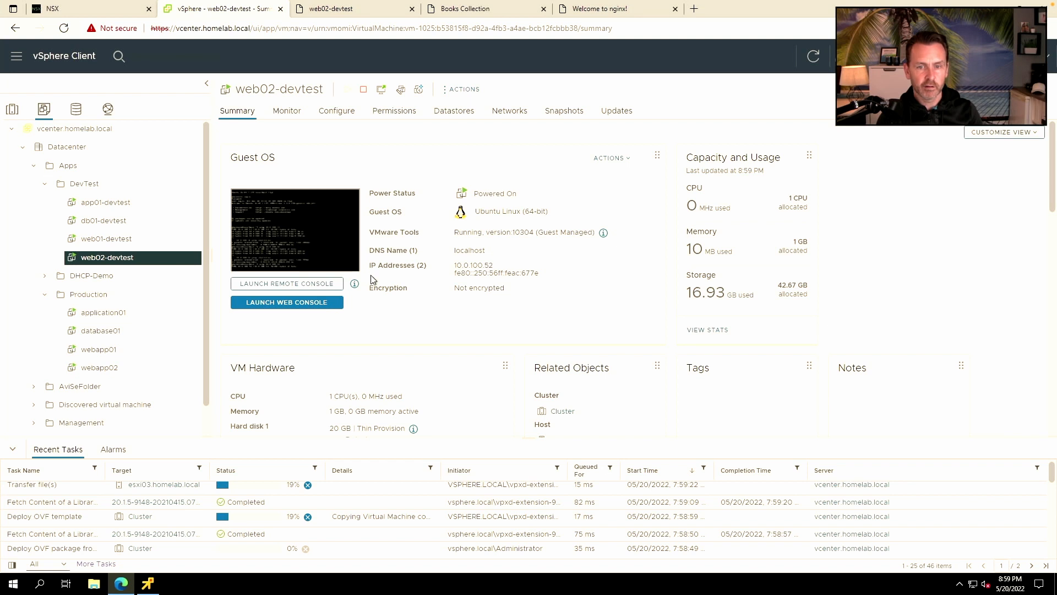
pyautogui.scroll(-3, 430, 261)
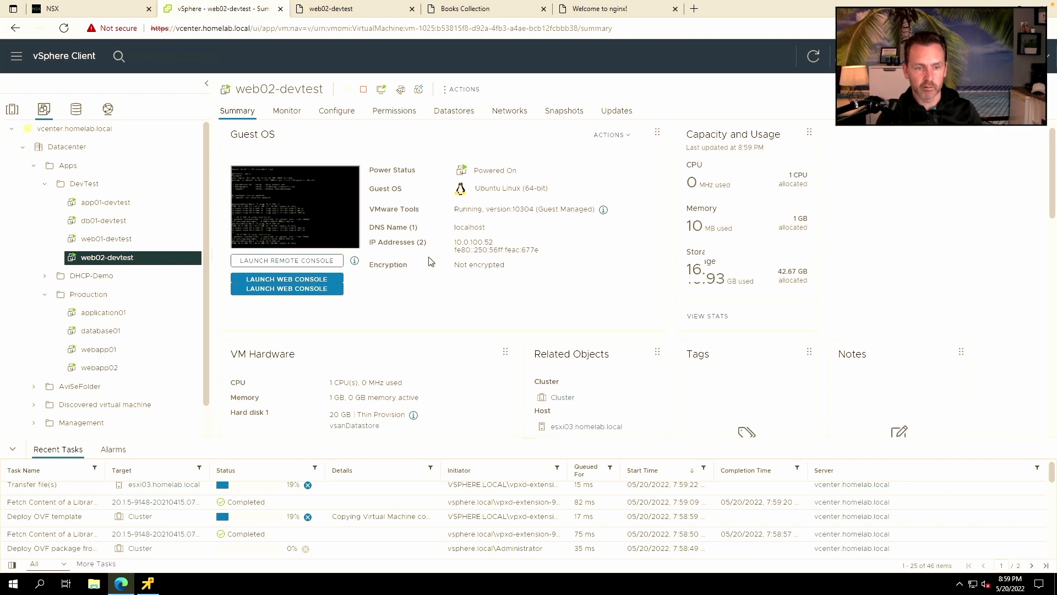
pyautogui.scroll(-1, 495, 292)
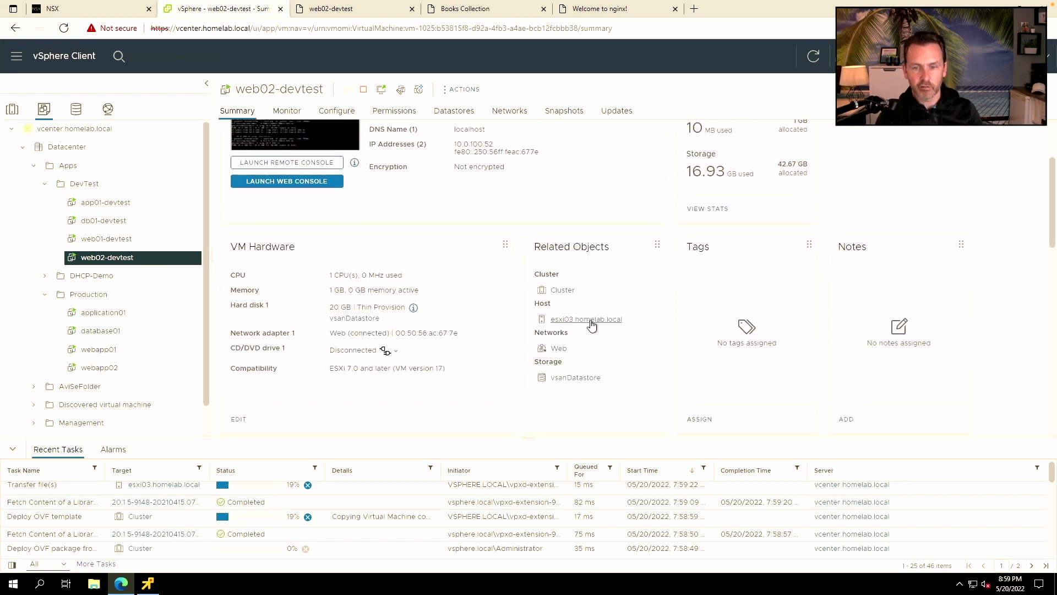
pyautogui.click(152, 241)
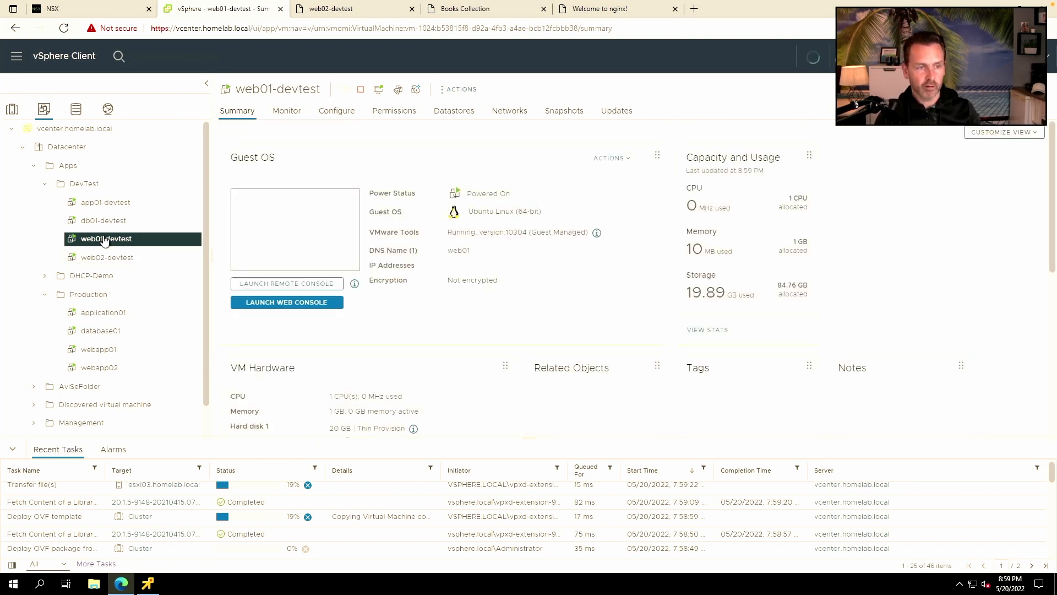
pyautogui.scroll(-1, 649, 407)
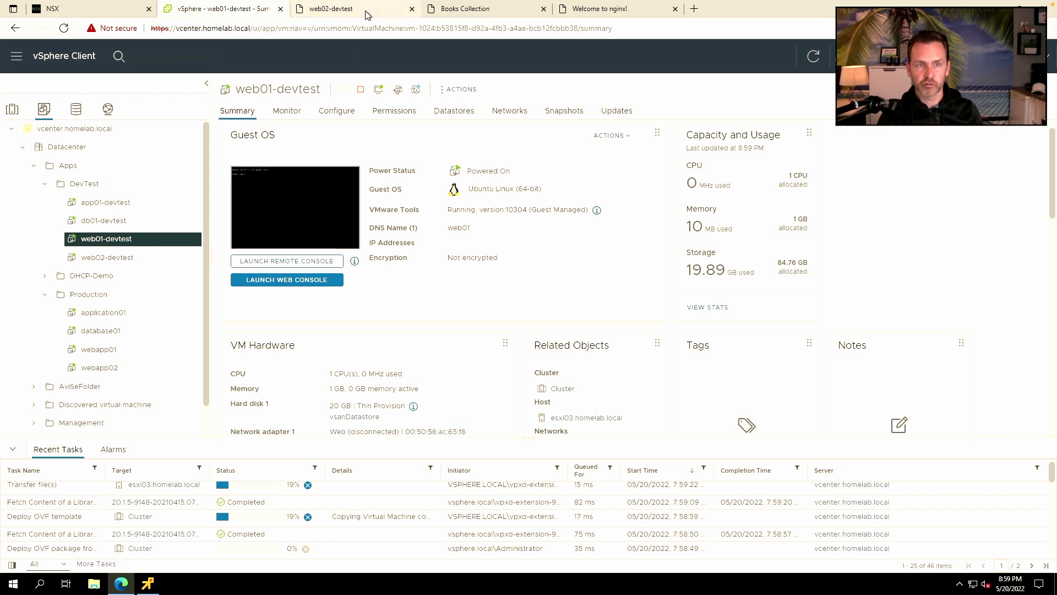
pyautogui.scroll(-3, 614, 406)
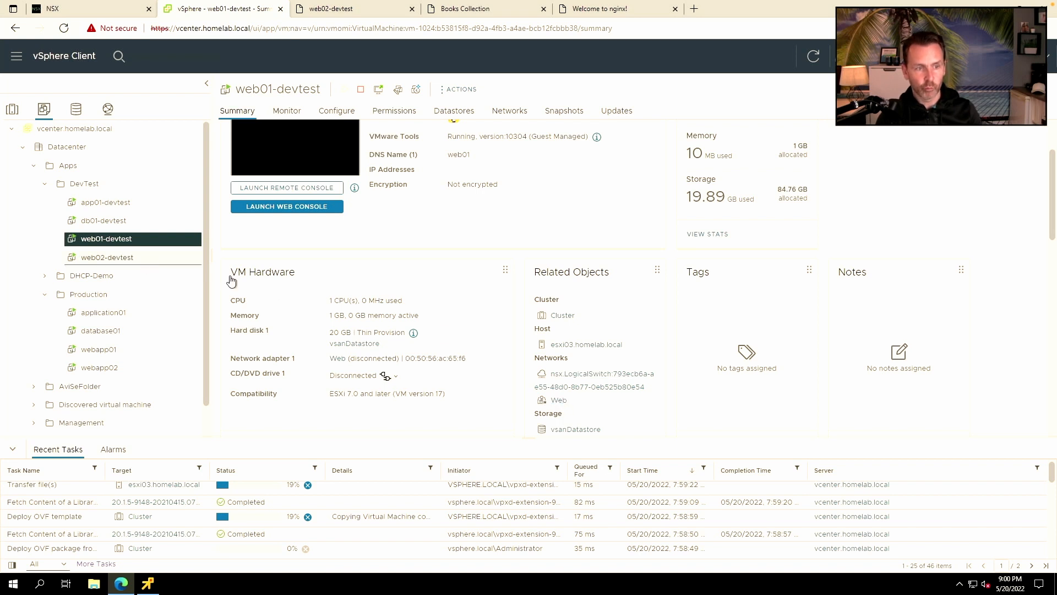
pyautogui.click(106, 257)
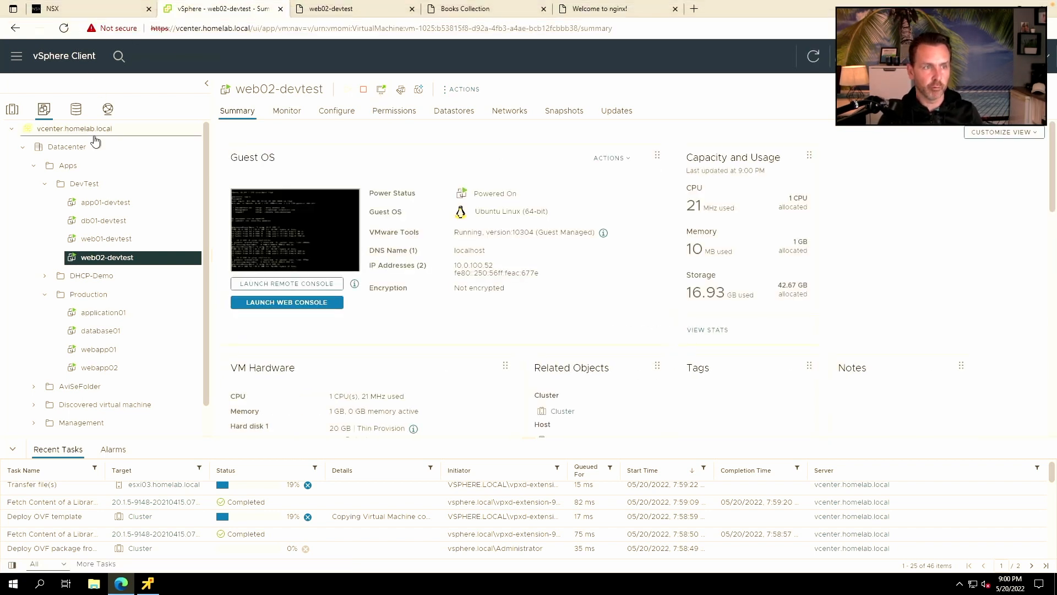
# Switch to NSX-T and review the distributed firewall rules in the Environment and Application categories.
pyautogui.click(91, 8)
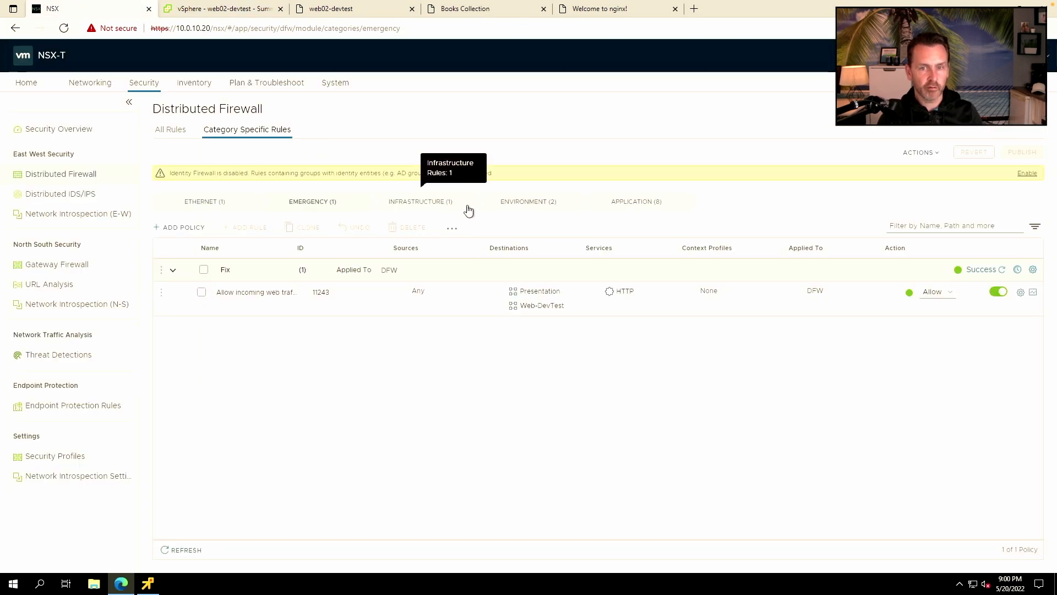
pyautogui.click(532, 202)
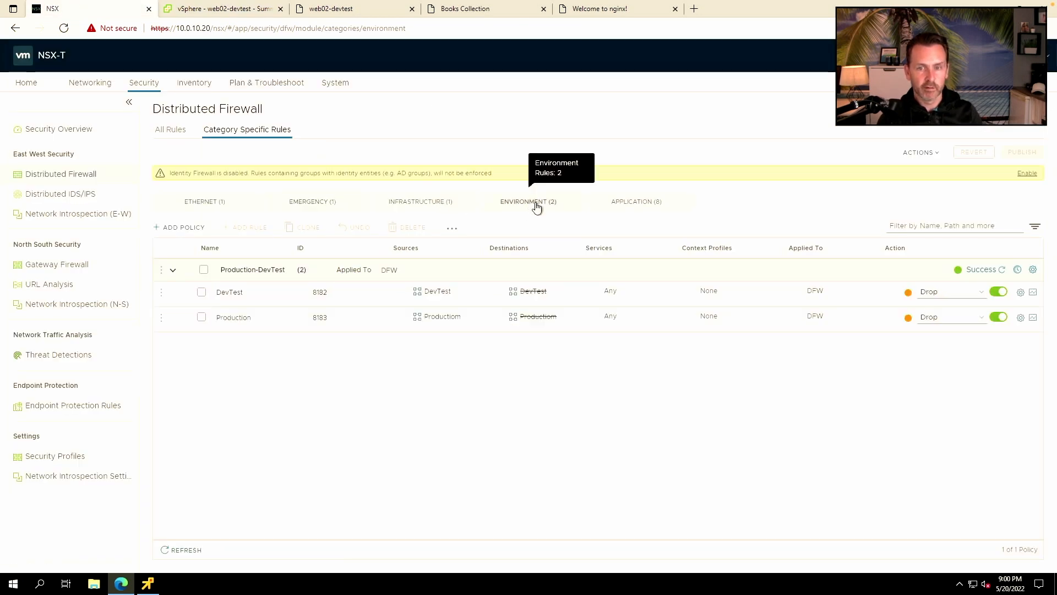
pyautogui.click(630, 201)
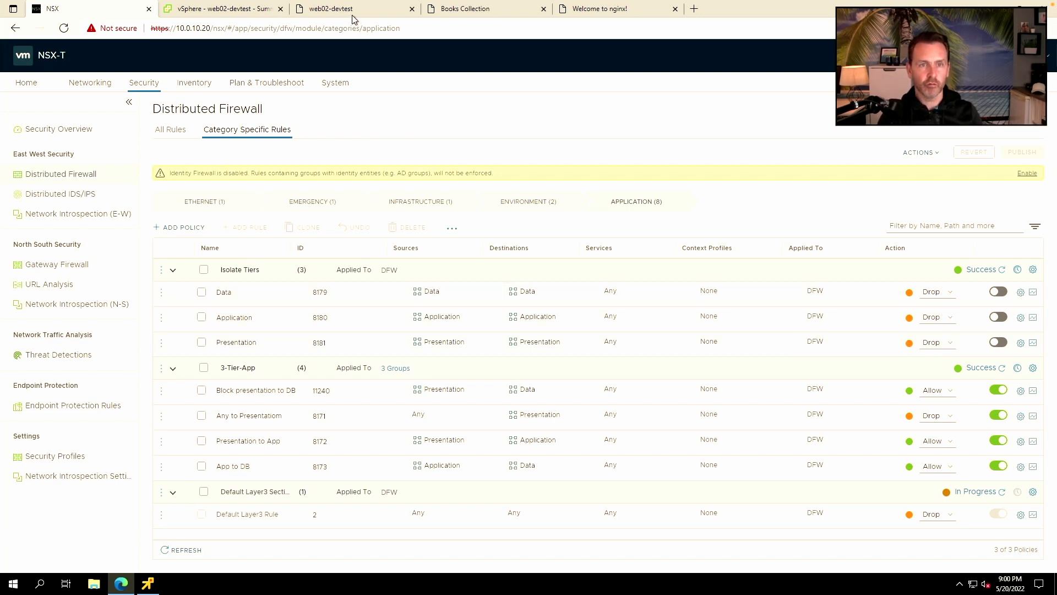
# Switch to the vSphere Client and look up the IP address of the webapp01 VM in the Production folder.
pyautogui.click(199, 10)
pyautogui.scroll(-1, 126, 323)
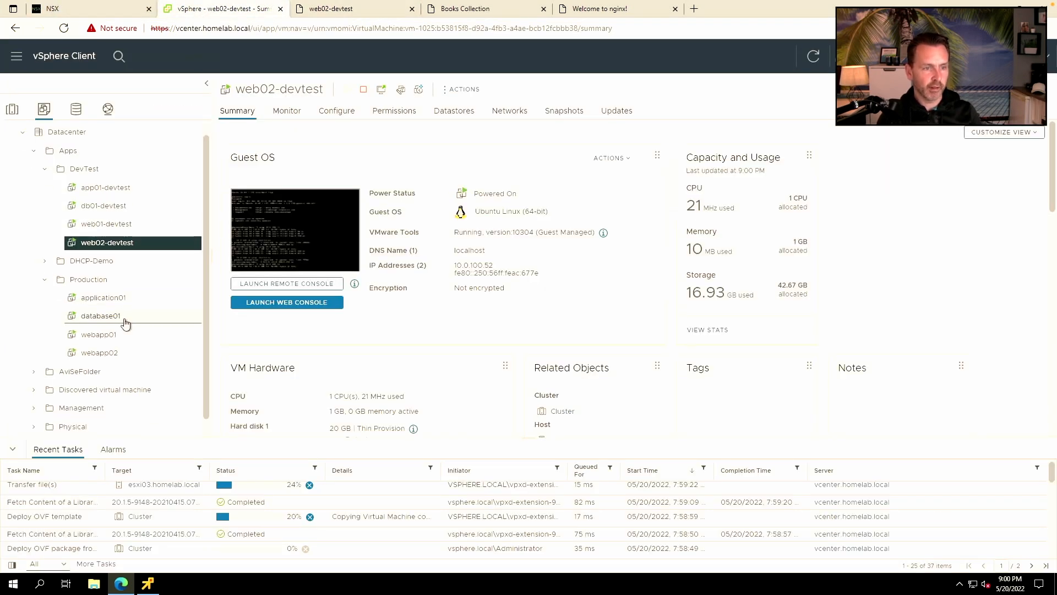
pyautogui.scroll(-1, 127, 264)
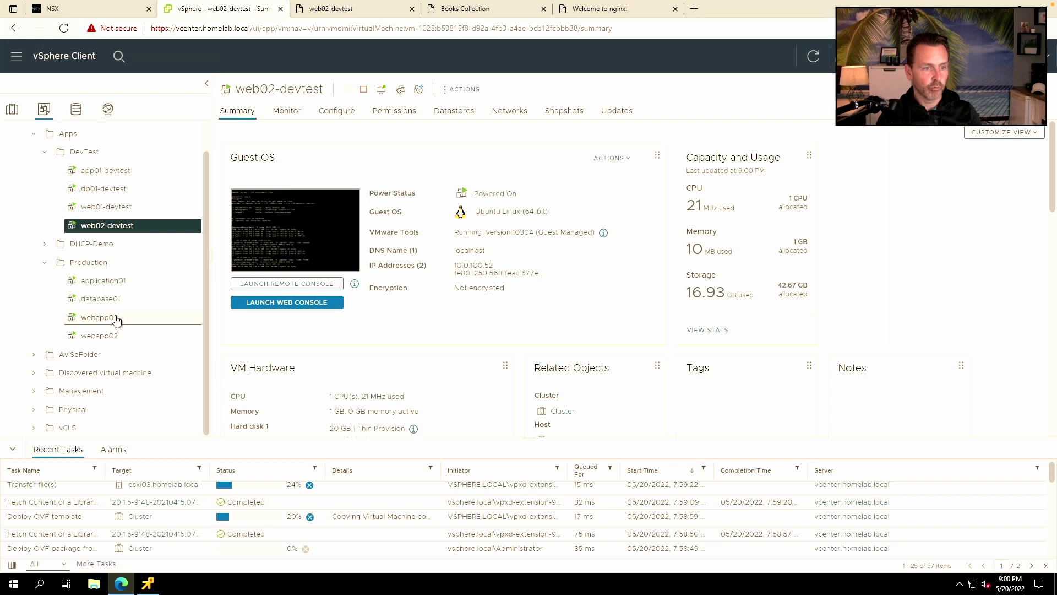
pyautogui.click(133, 320)
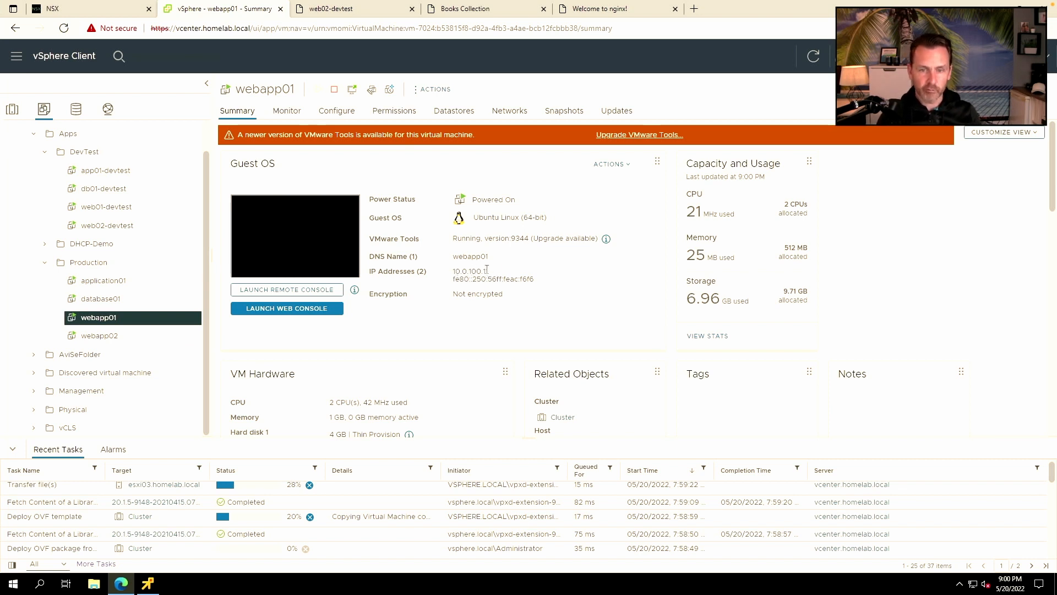
# Return to the web02-devtest console, stop the running ping, and ping the production web server at 10.0.100.11.
pyautogui.click(358, 9)
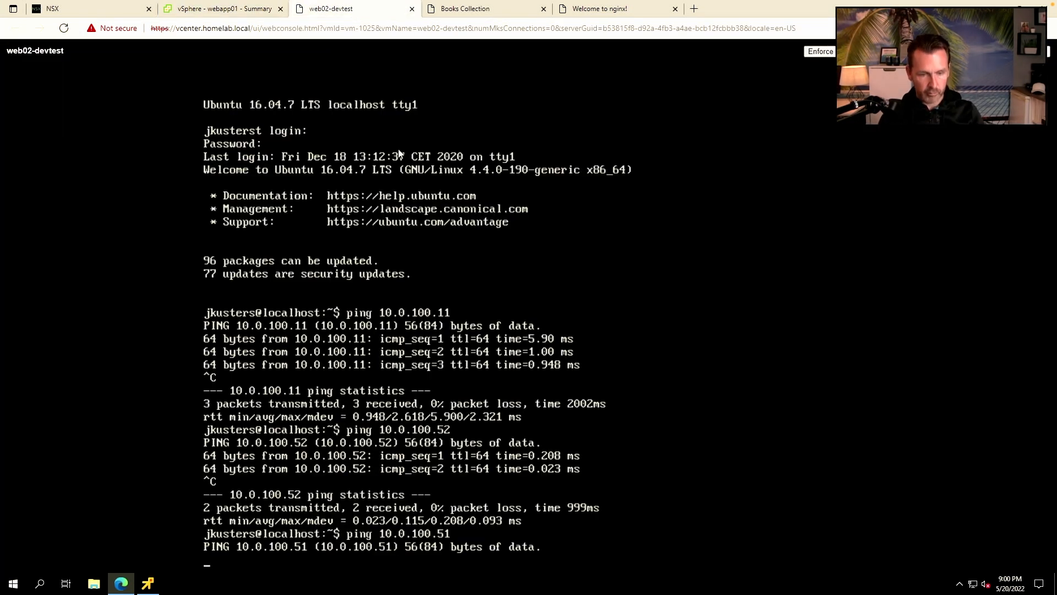
pyautogui.hotkey('ctrl', 'c')
pyautogui.press('Up')
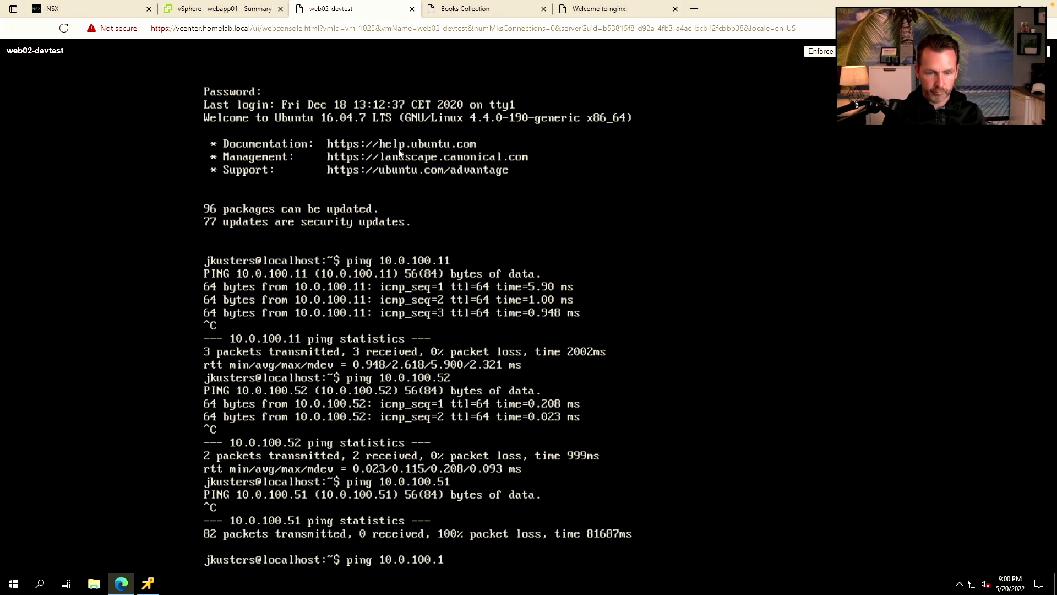
pyautogui.write('1')
pyautogui.press('Return')
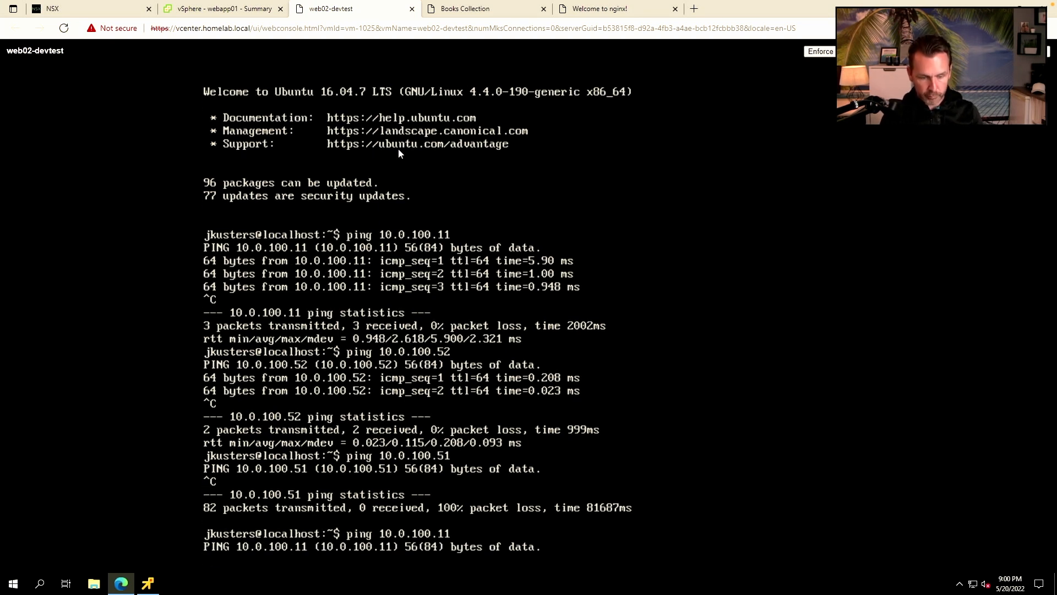
# Stop the current ping, test connectivity to 10.0.100.12, and end that ping as well.
pyautogui.hotkey('ctrl', 'c')
pyautogui.press('Up')
pyautogui.press('BackSpace')
pyautogui.write('2')
pyautogui.press('Return')
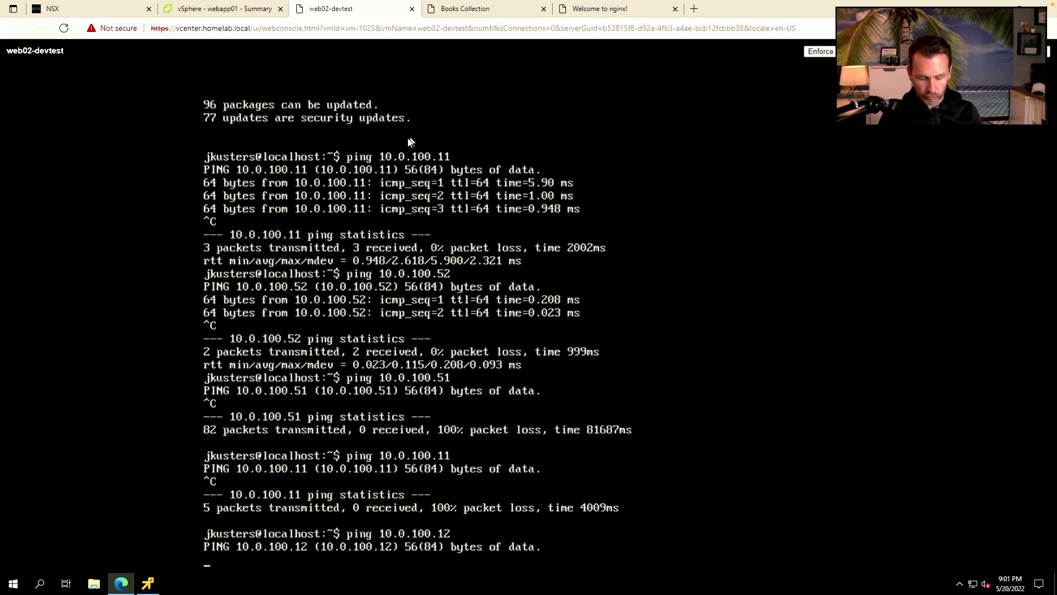
pyautogui.hotkey('ctrl', 'c')
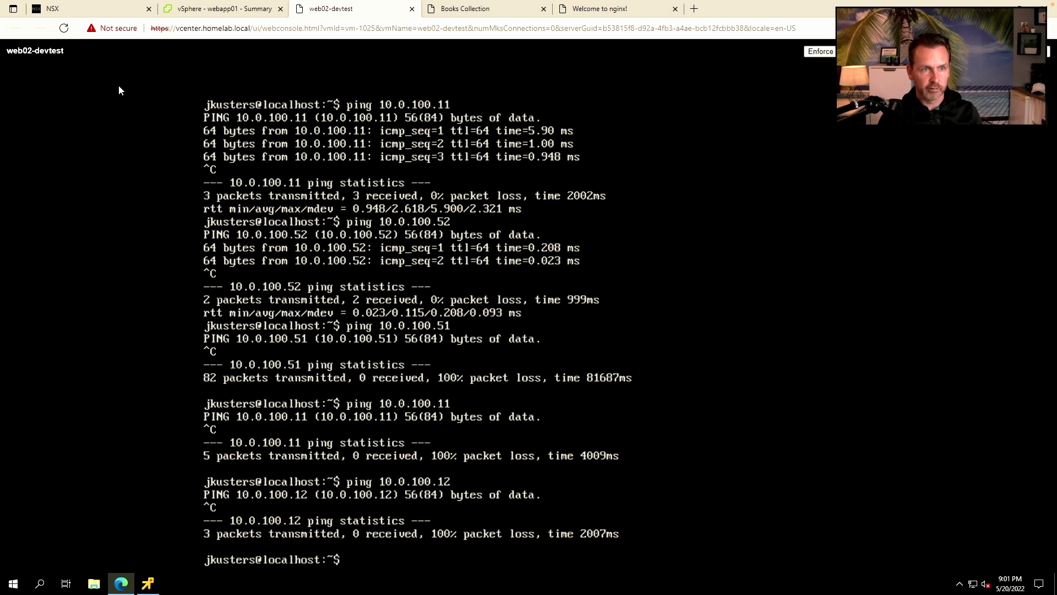
# Look up the app01-devtest VM's IP address in the vSphere Client and ping 10.0.101.51 from the web02-devtest console.
pyautogui.click(215, 9)
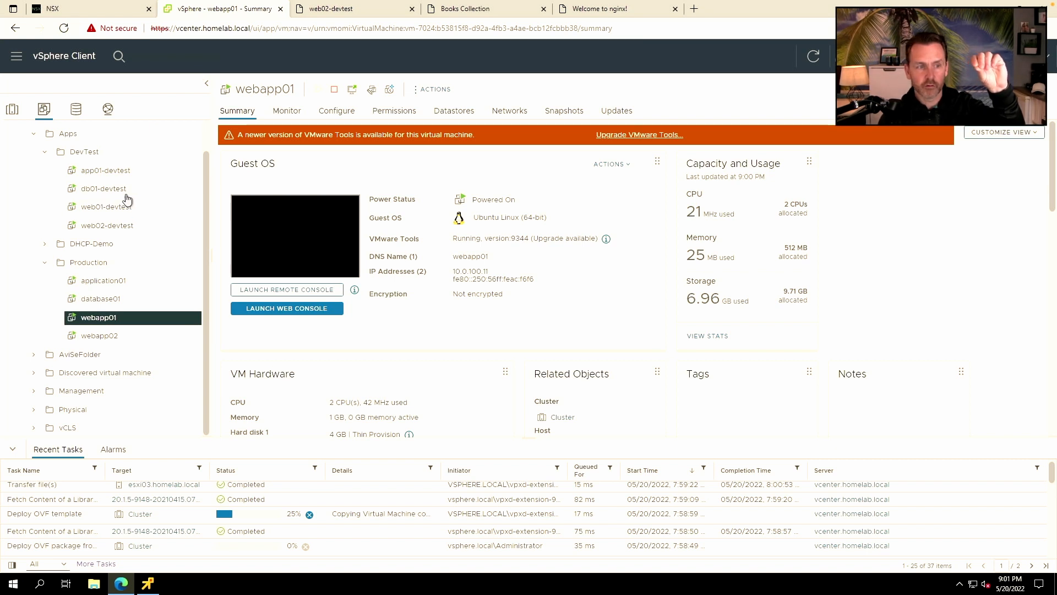
pyautogui.click(124, 173)
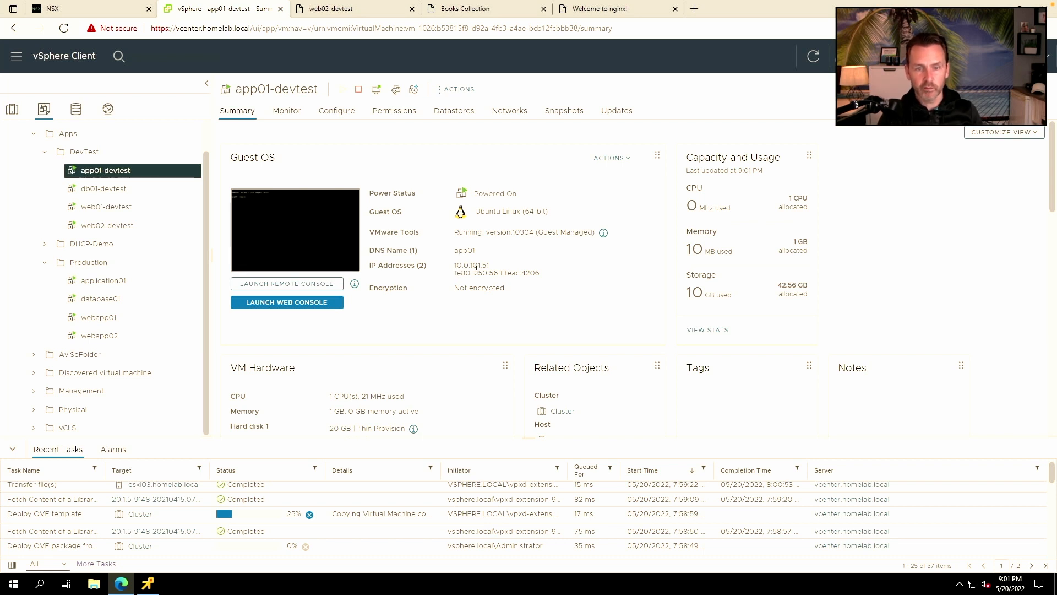
pyautogui.click(390, 12)
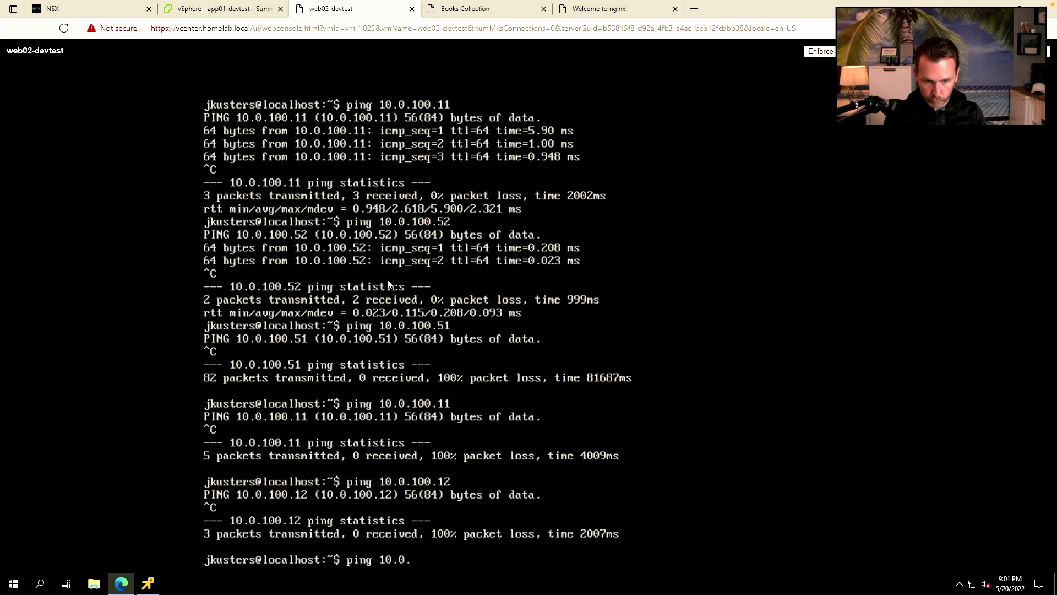
pyautogui.write('51')
pyautogui.press('Return')
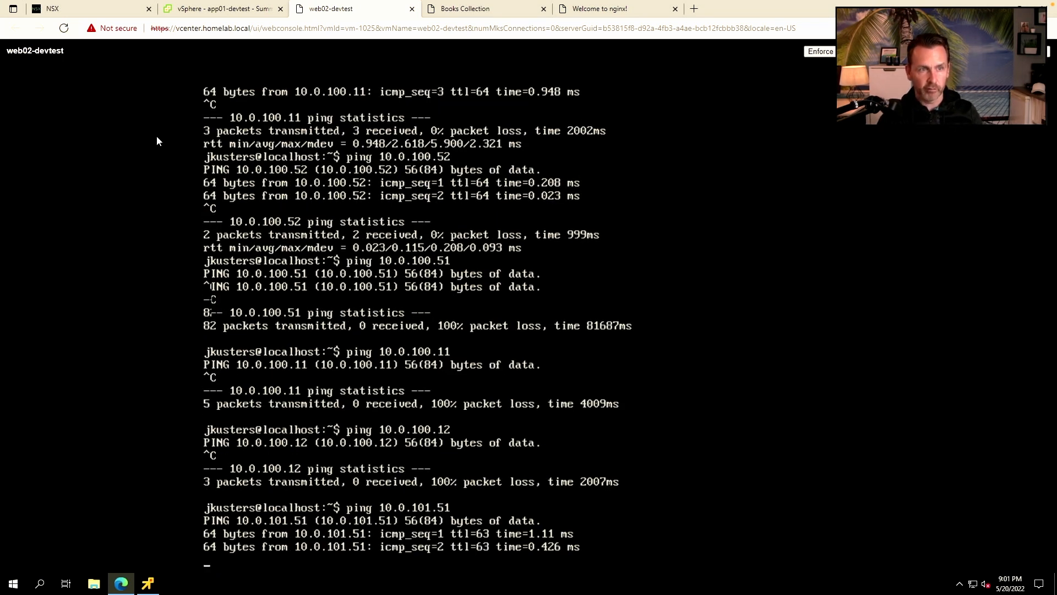
# In the NSX-T 3-Tier-App policy, set the "Any to Presentation" rule to Allow and the "Block presentation to DB" rule to Drop.
pyautogui.click(86, 12)
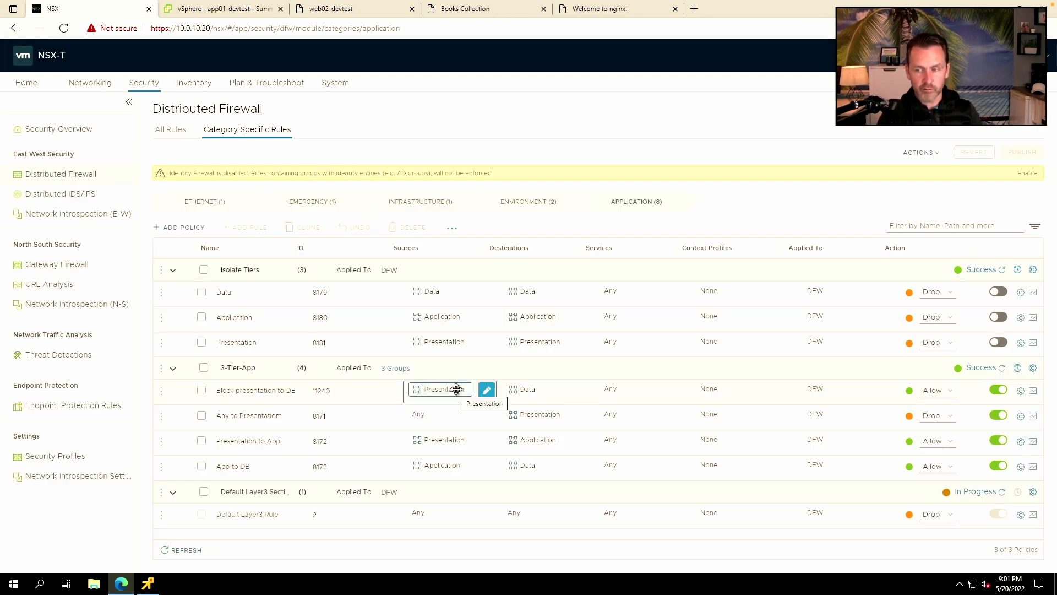
pyautogui.click(935, 416)
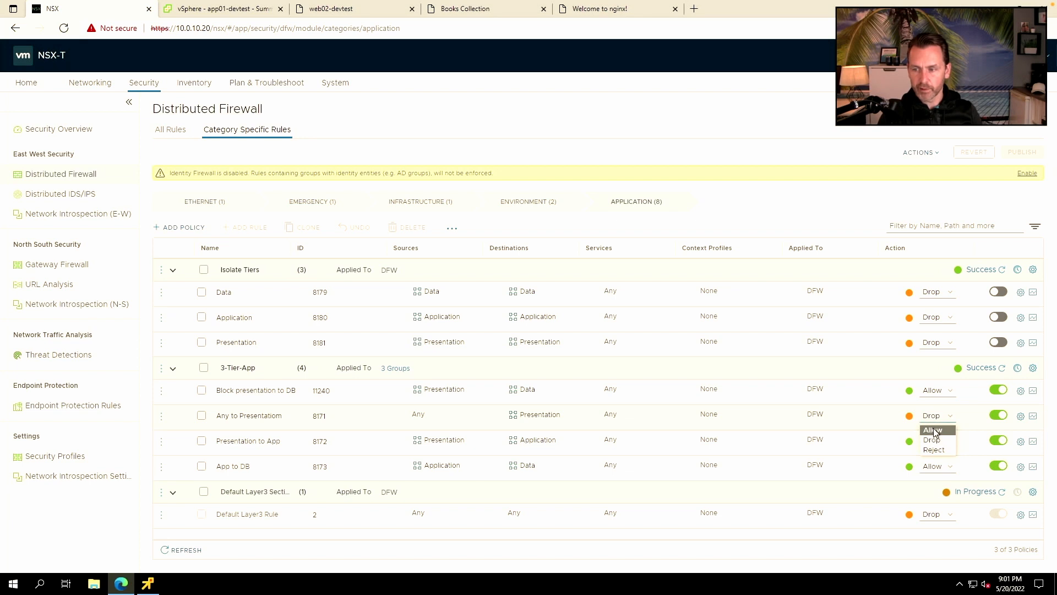
pyautogui.click(939, 430)
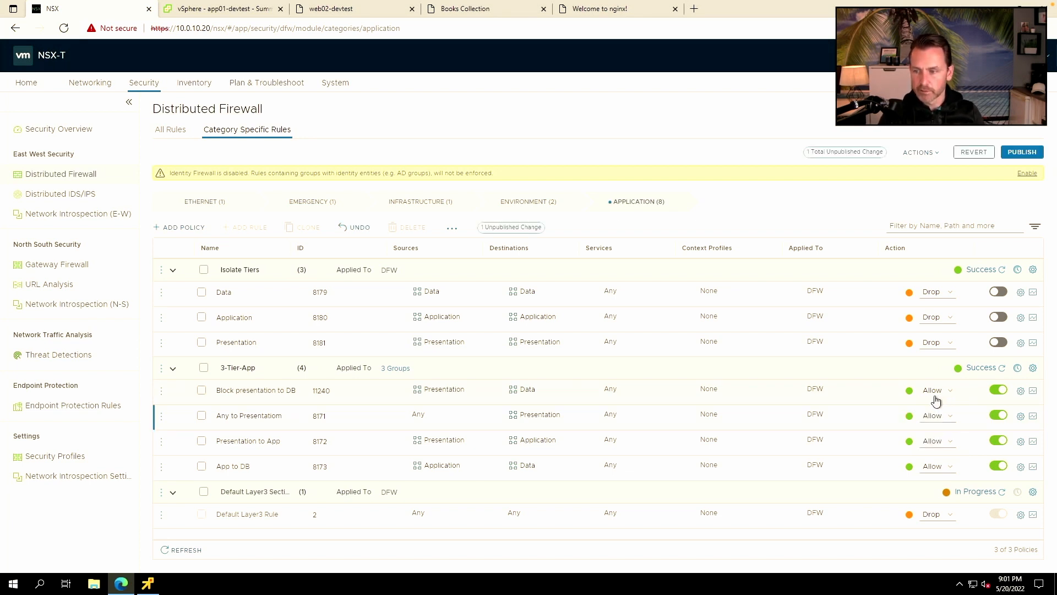
pyautogui.click(937, 396)
pyautogui.click(937, 417)
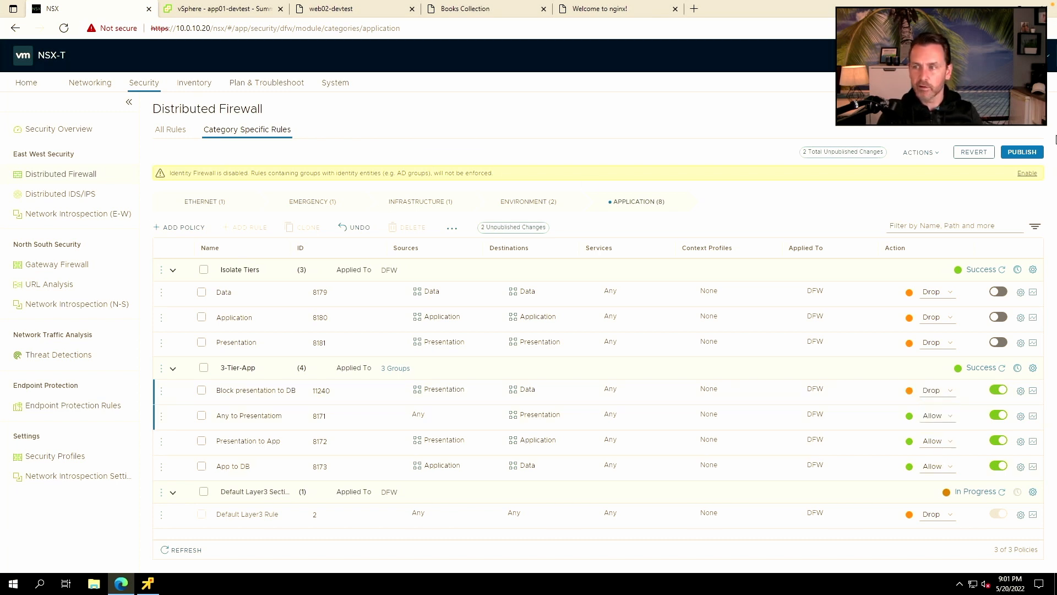
# Disable all rules of the Fix policy in the Emergency category and publish all pending firewall changes.
pyautogui.click(333, 202)
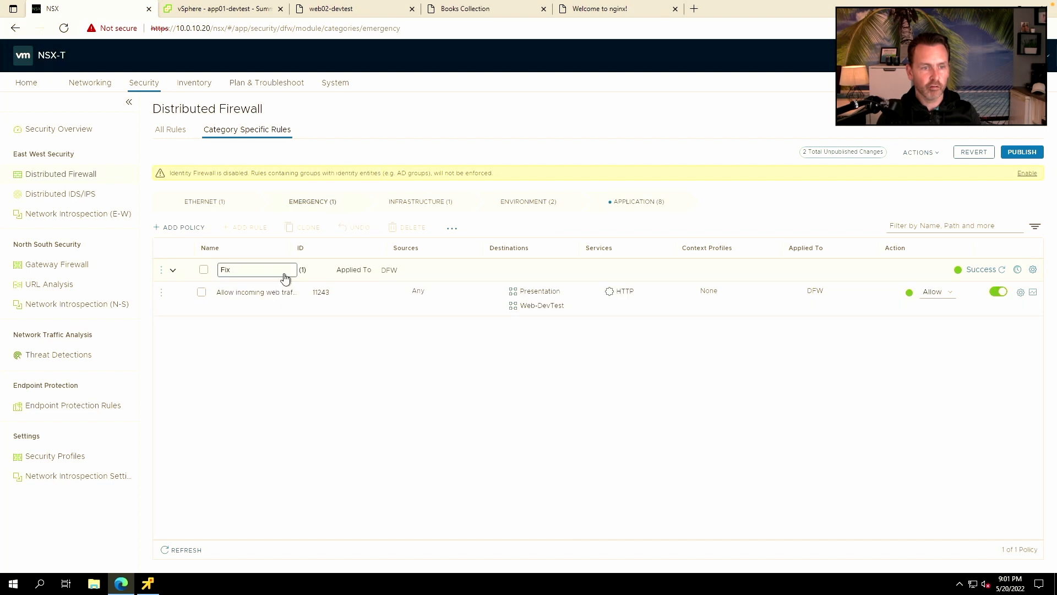
pyautogui.click(204, 272)
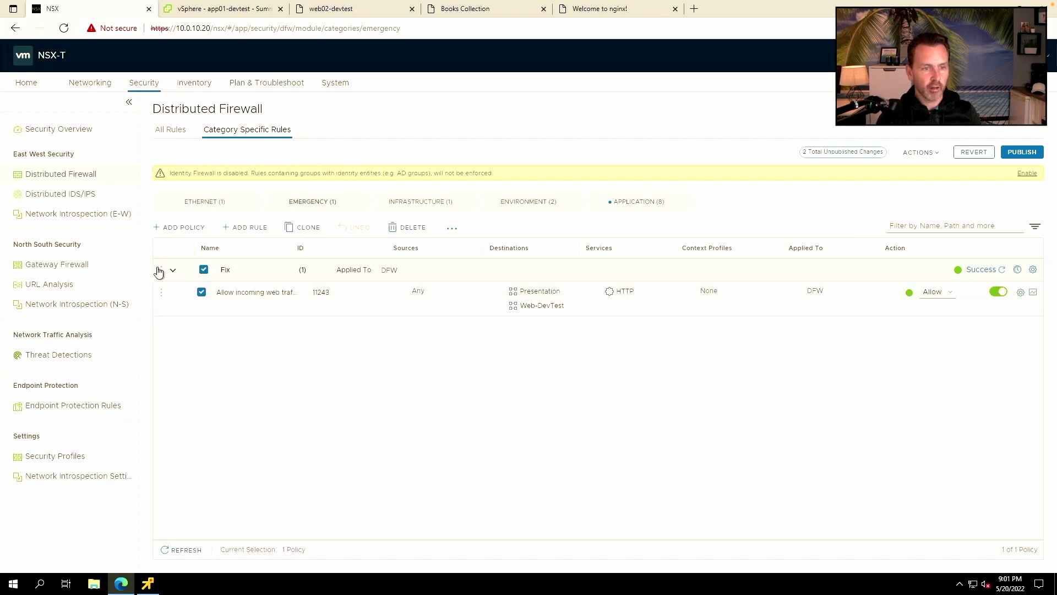
pyautogui.click(161, 270)
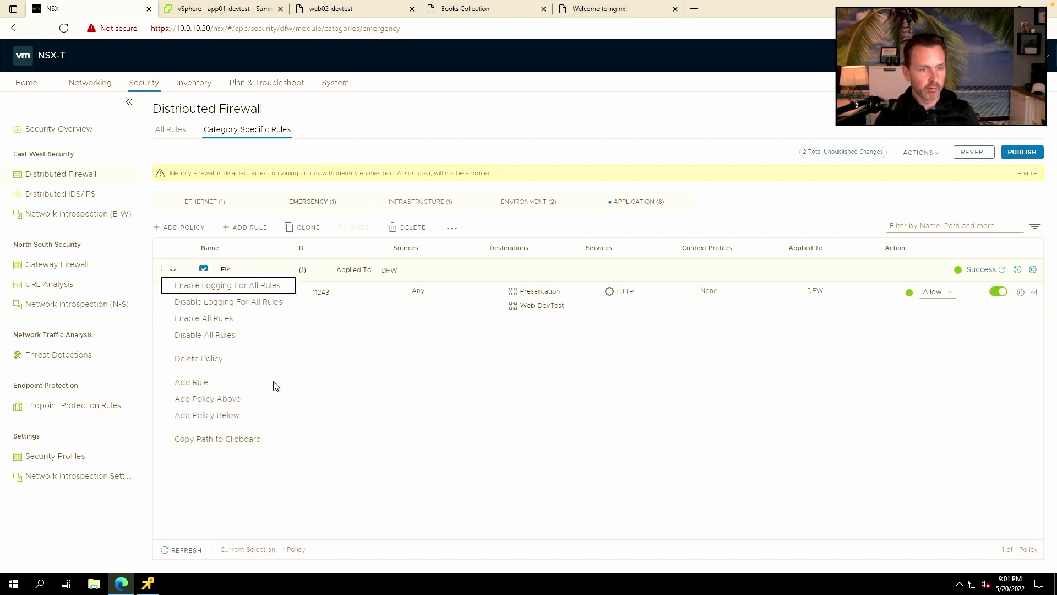
pyautogui.click(230, 335)
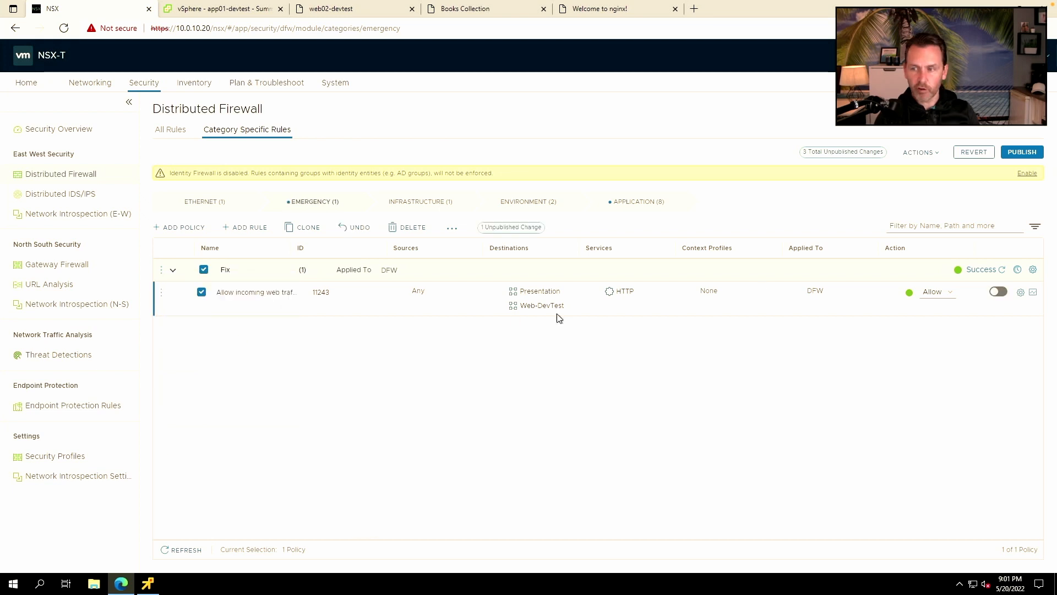
pyautogui.click(1029, 156)
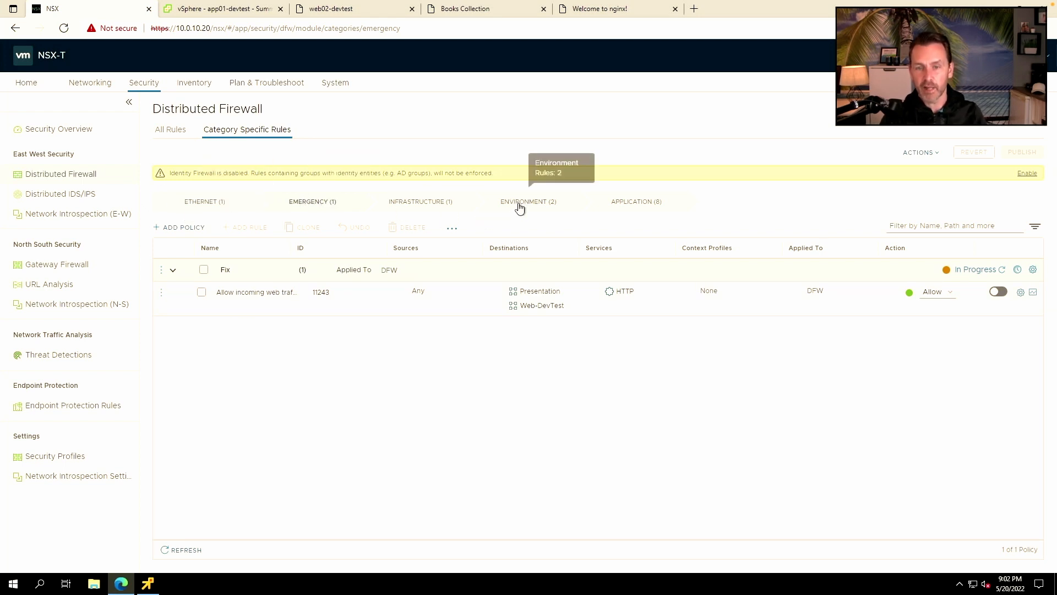
# Review the rules and realization status in the Application category and check the running ping in the web02-devtest console.
pyautogui.click(647, 202)
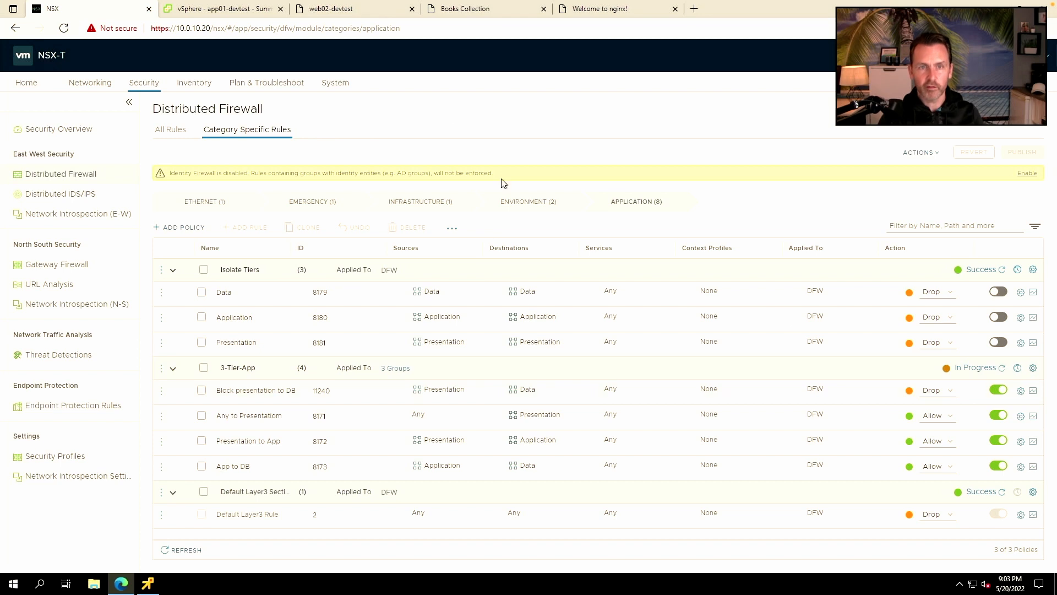
pyautogui.click(393, 11)
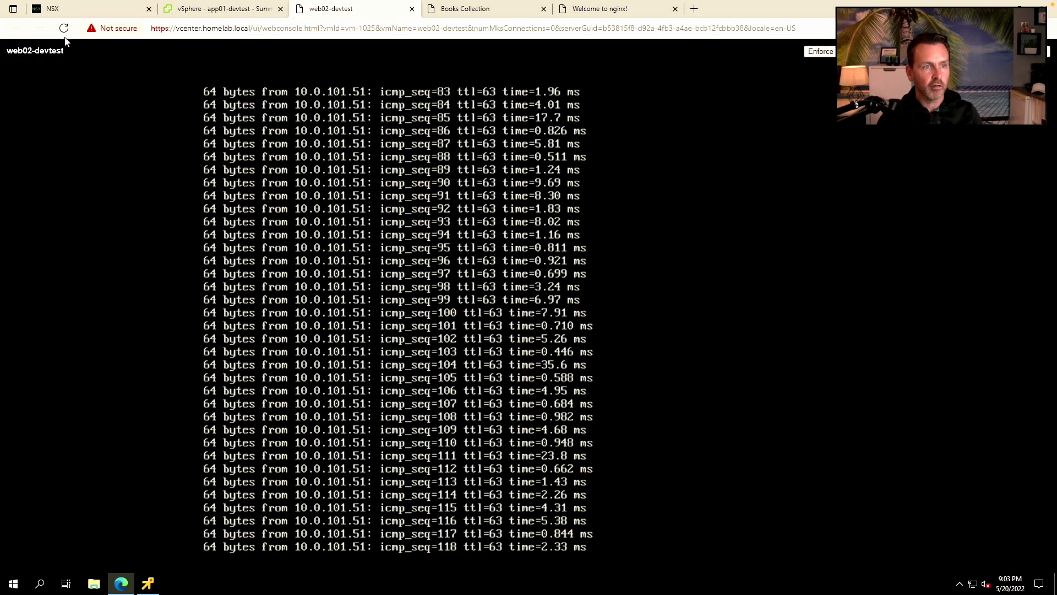
# Stop the running ping in the web02-devtest console, reload the Books Collection page at 10.0.100.11 and check the Web02 nginx page.
pyautogui.hotkey('ctrl', 'c')
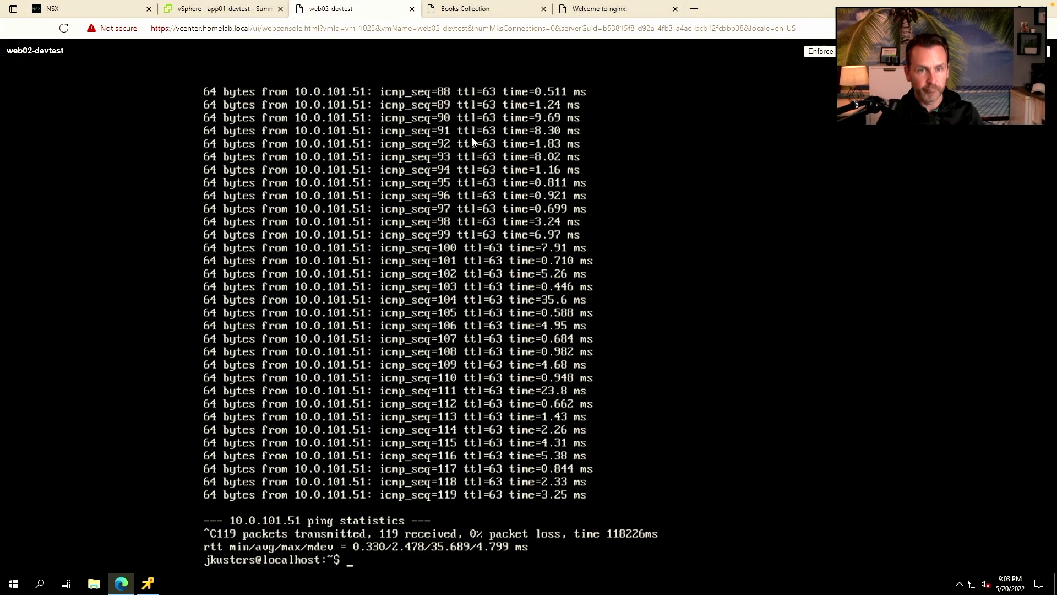
pyautogui.click(471, 11)
pyautogui.click(64, 29)
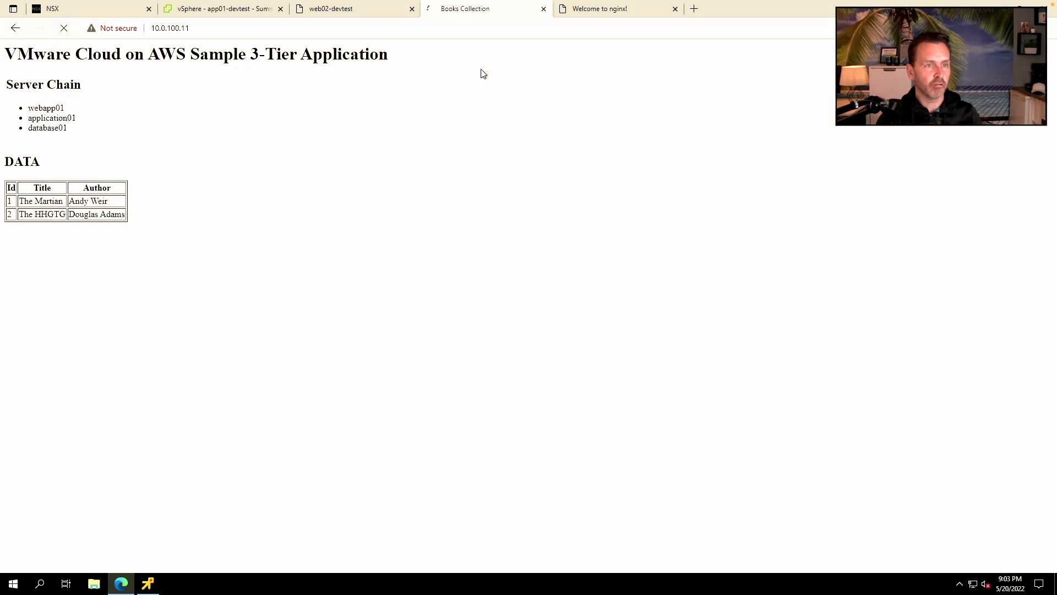
pyautogui.click(599, 16)
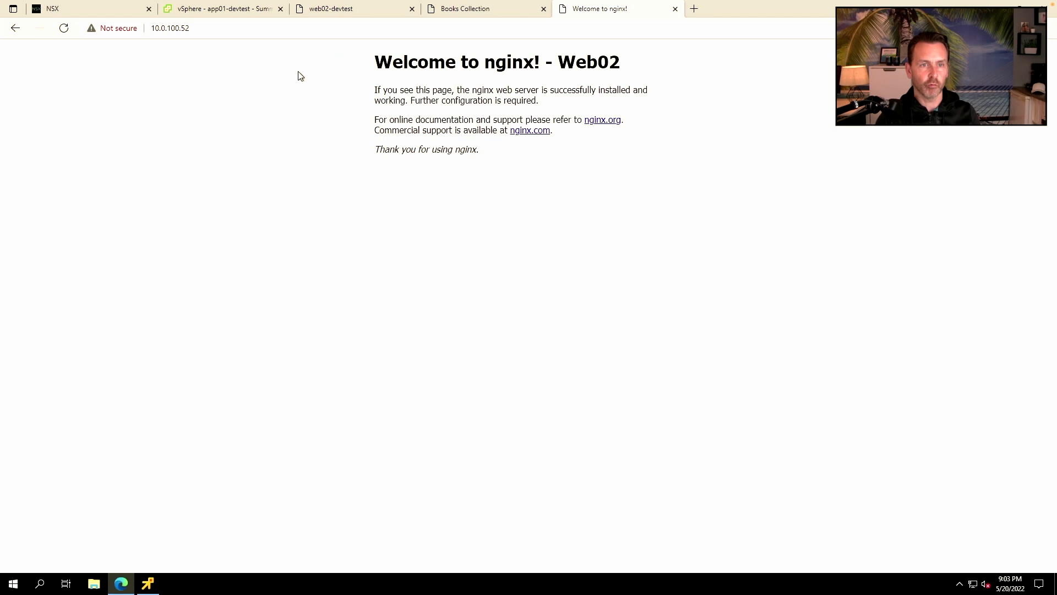
pyautogui.click(346, 10)
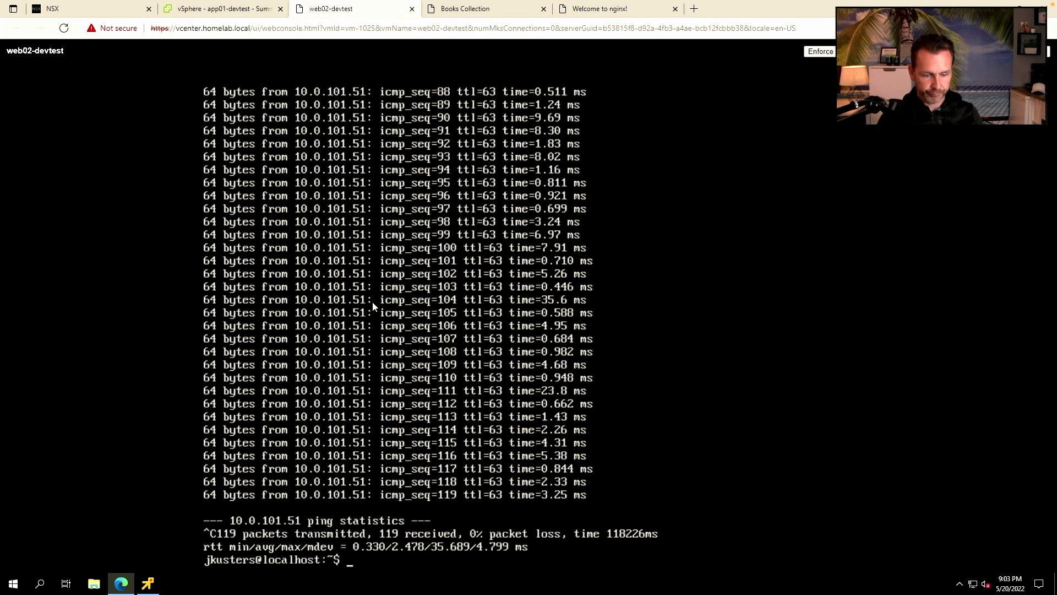
pyautogui.hotkey('ctrl', 'c')
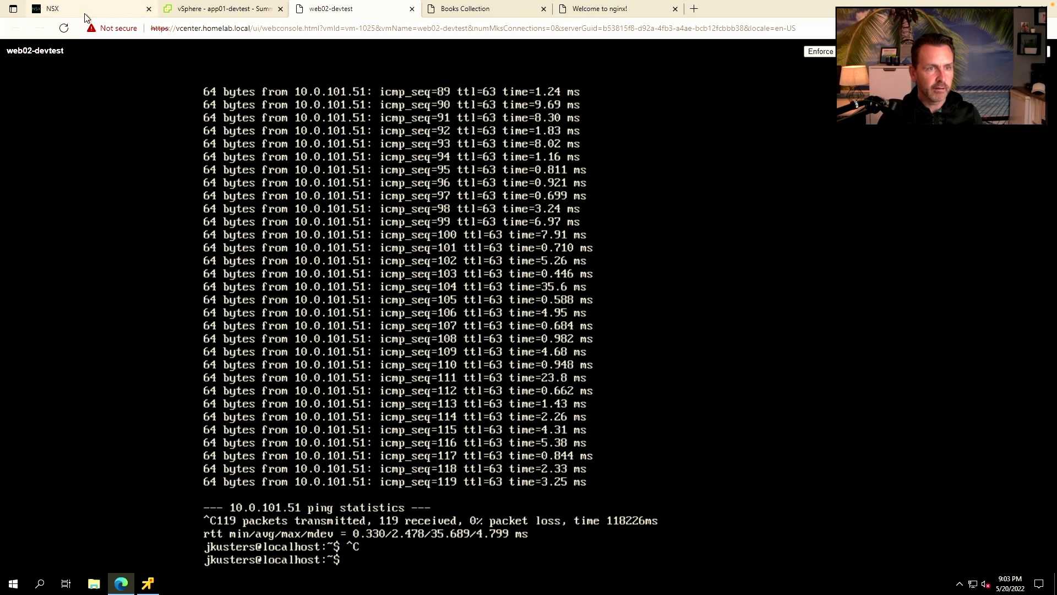
# Look up the db01-devtest VM's IP address in the vSphere Client and briefly ping 10.0.102.51 from the web02-devtest console.
pyautogui.click(208, 16)
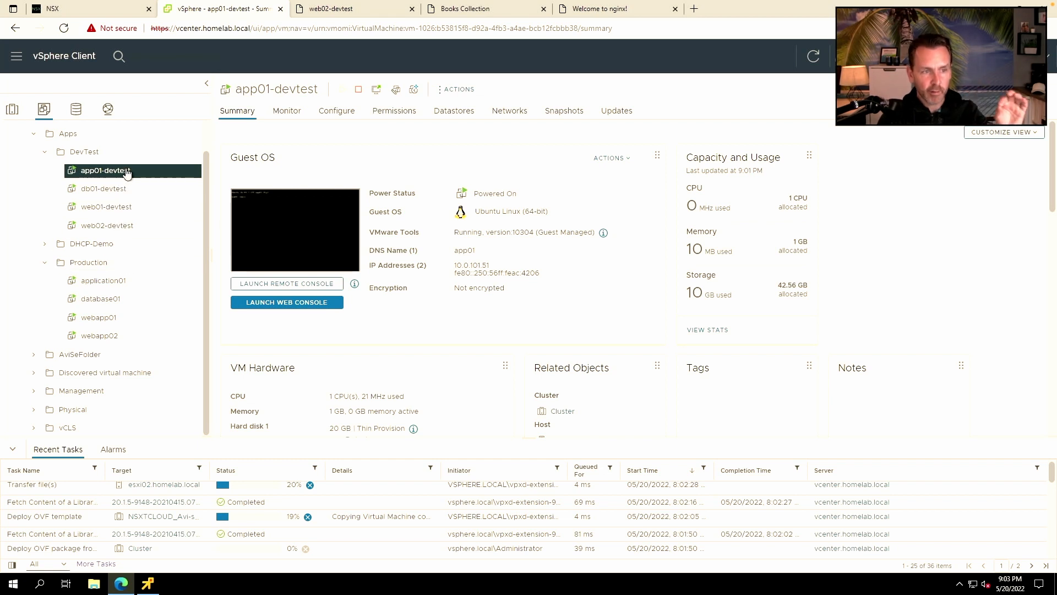
pyautogui.click(125, 208)
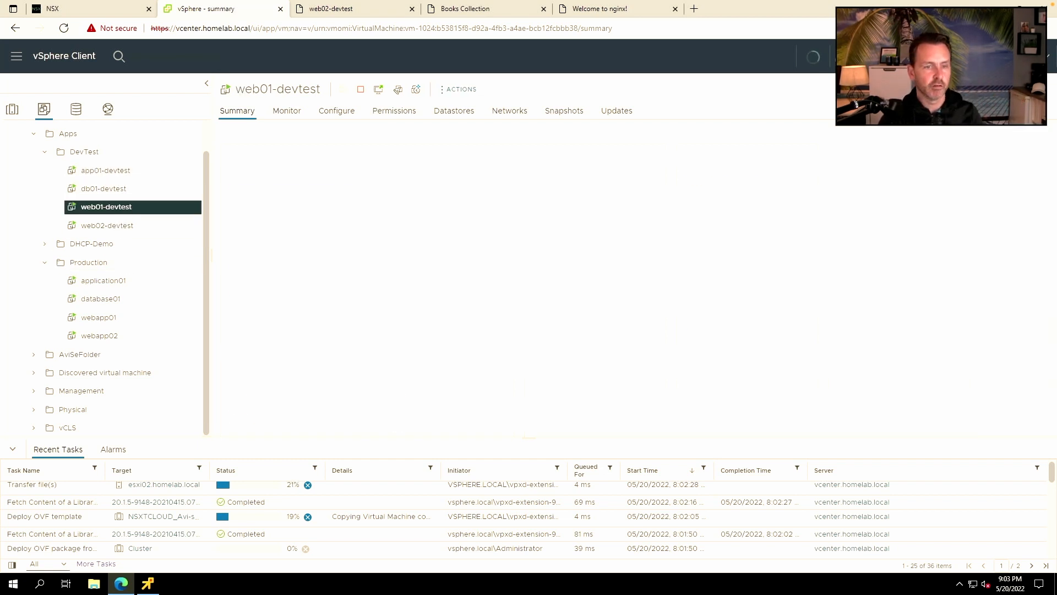
pyautogui.click(124, 189)
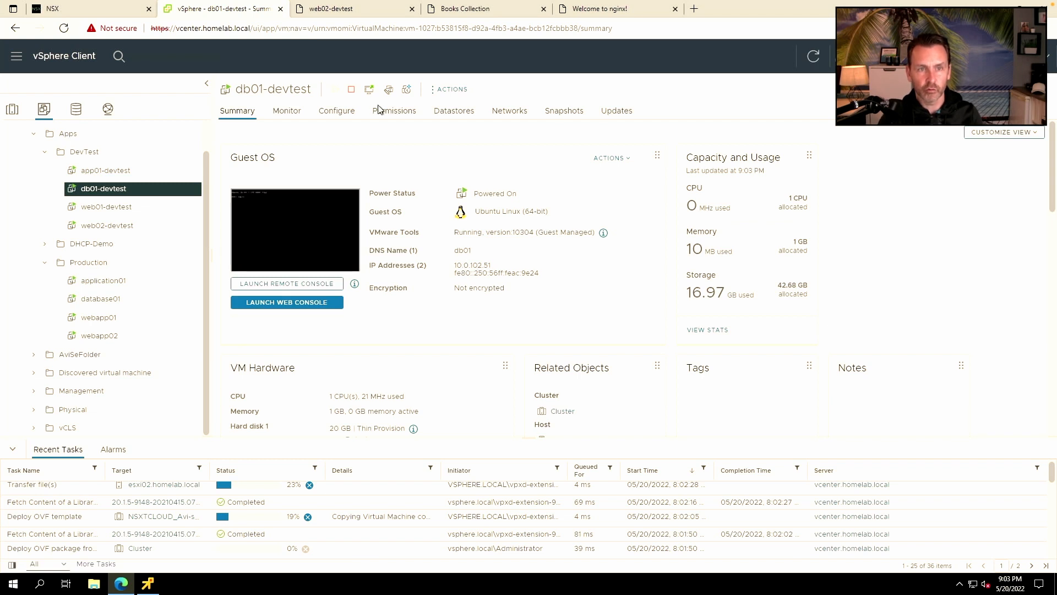
pyautogui.click(338, 12)
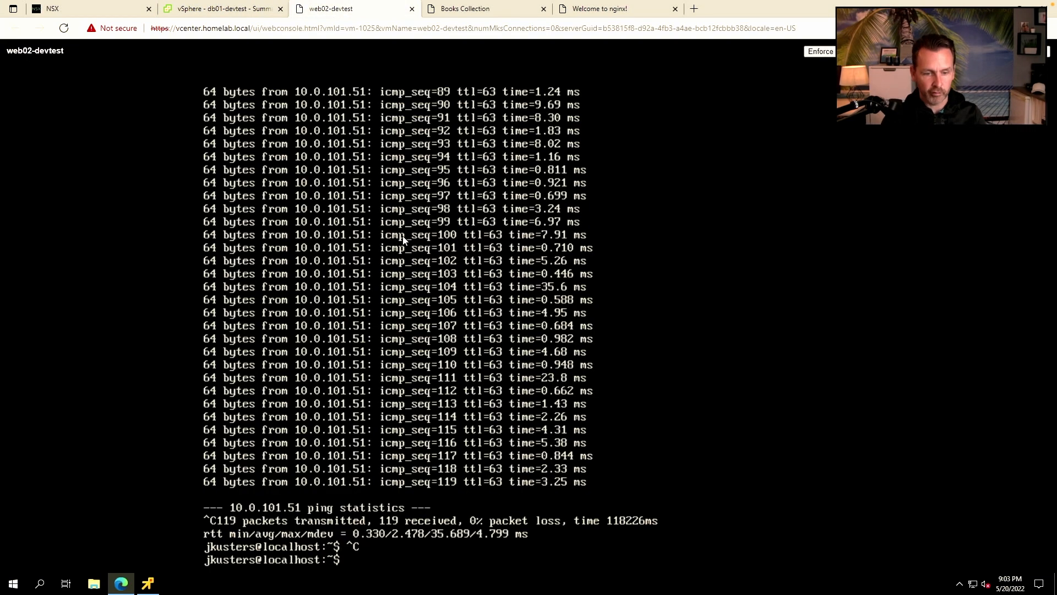
pyautogui.press('Up')
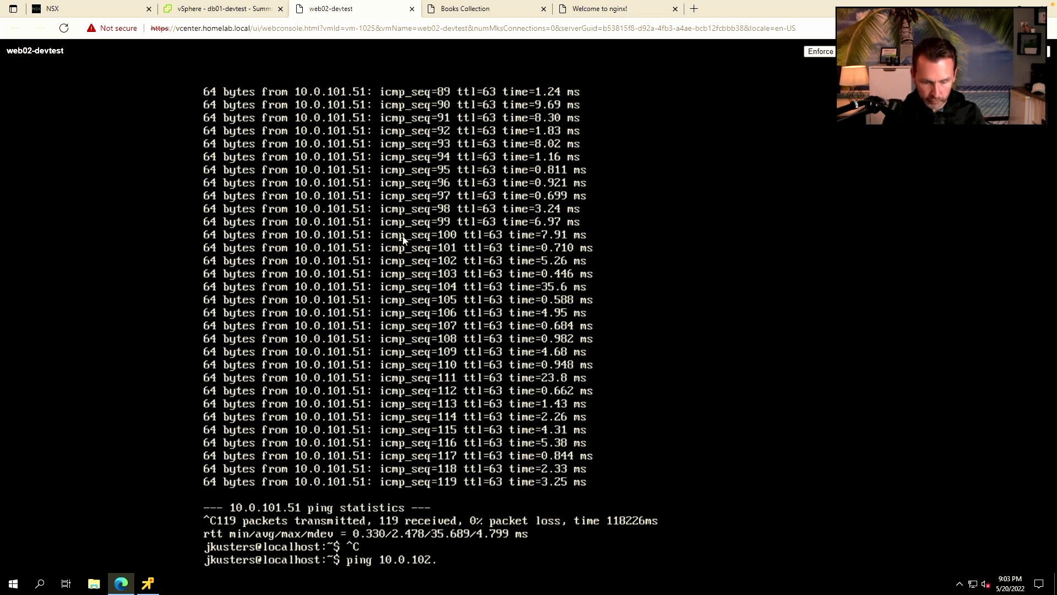
pyautogui.press('Return')
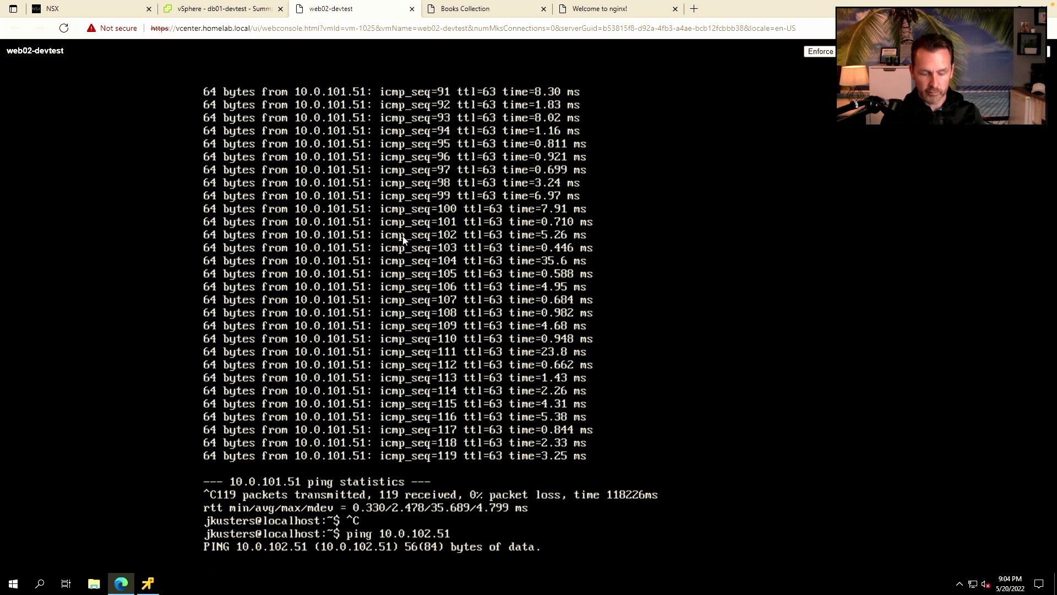
pyautogui.hotkey('ctrl', 'c')
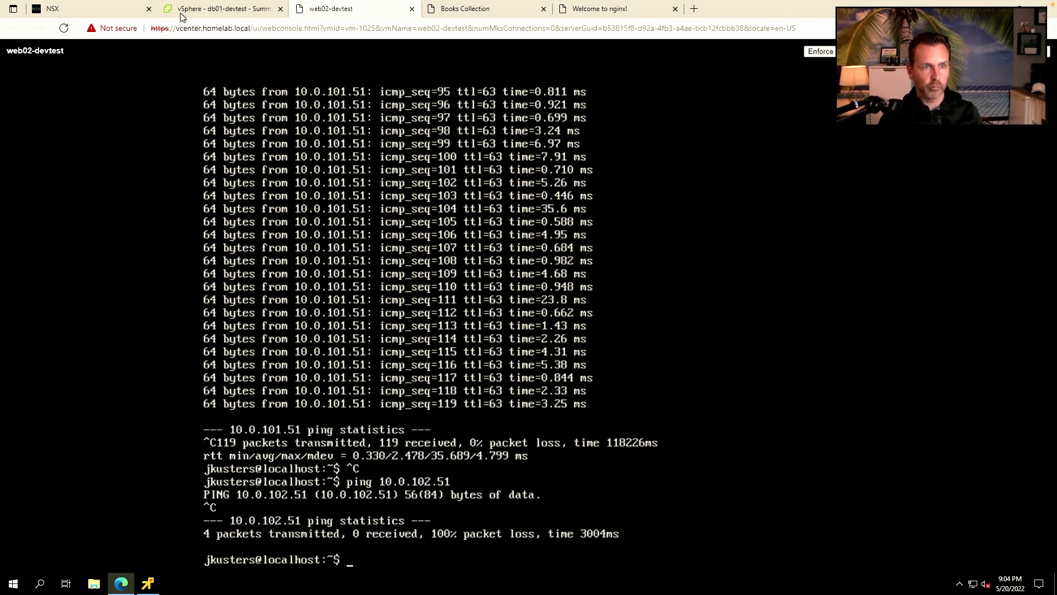
# In the NSX-T 3-Tier-App policy, restrict the "Any to Presentation" rule to the HTTP service.
pyautogui.click(132, 11)
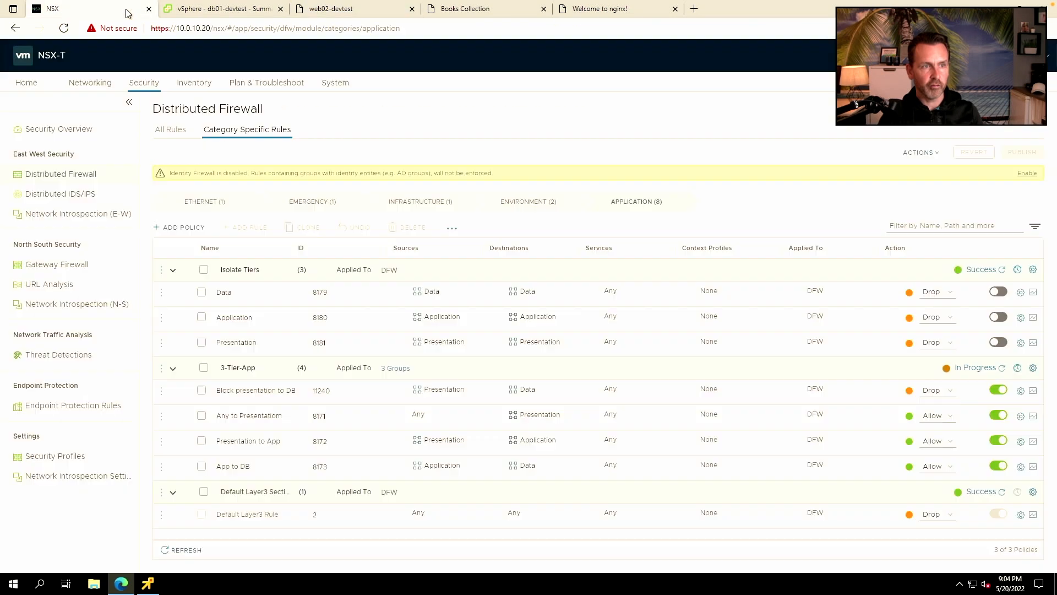
pyautogui.moveTo(446, 384)
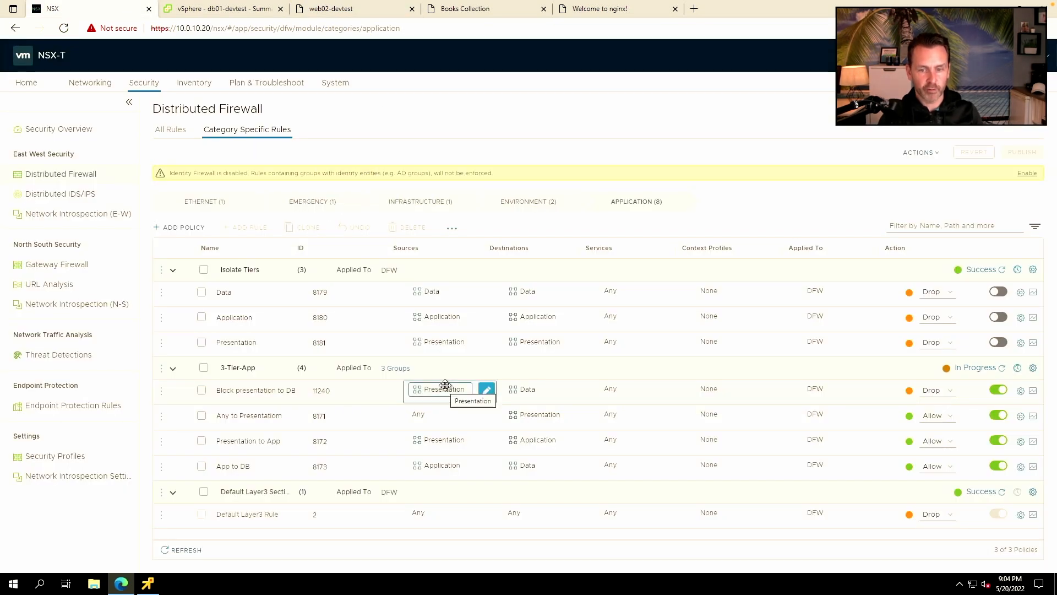
pyautogui.moveTo(416, 419)
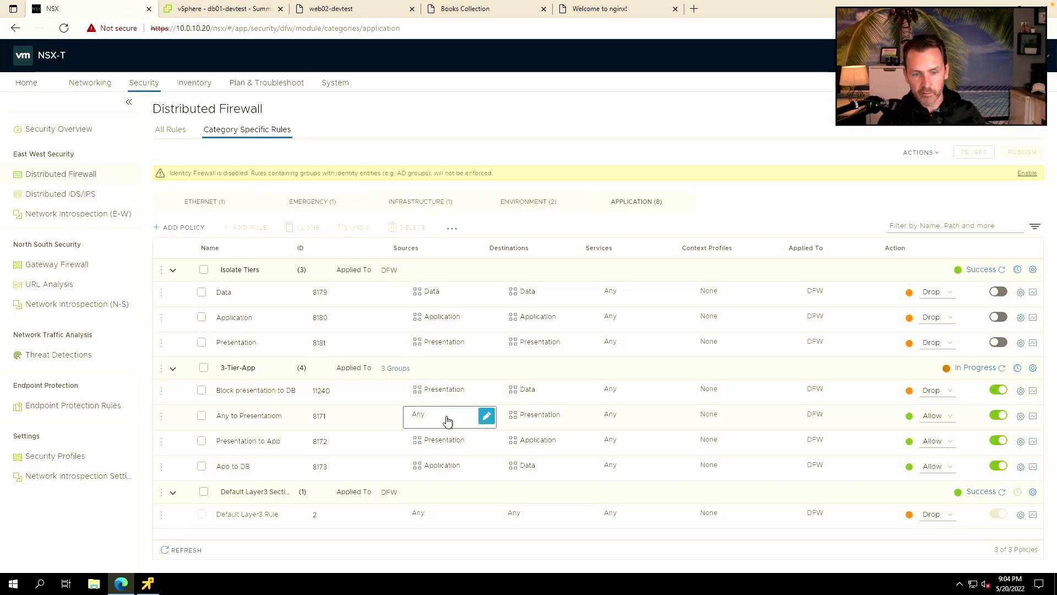
pyautogui.moveTo(484, 437)
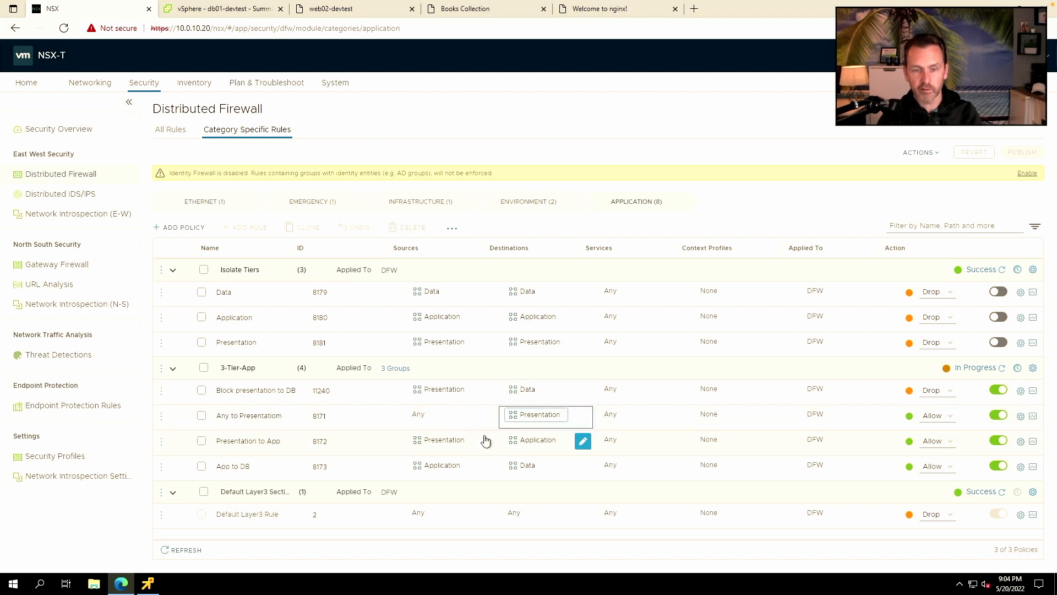
pyautogui.moveTo(542, 440)
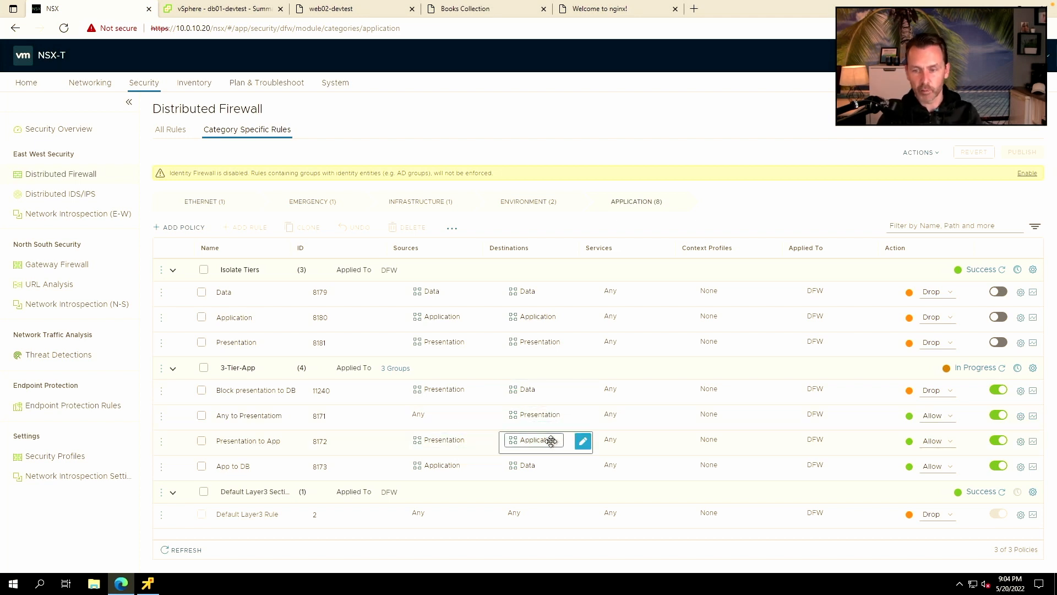
pyautogui.moveTo(448, 466)
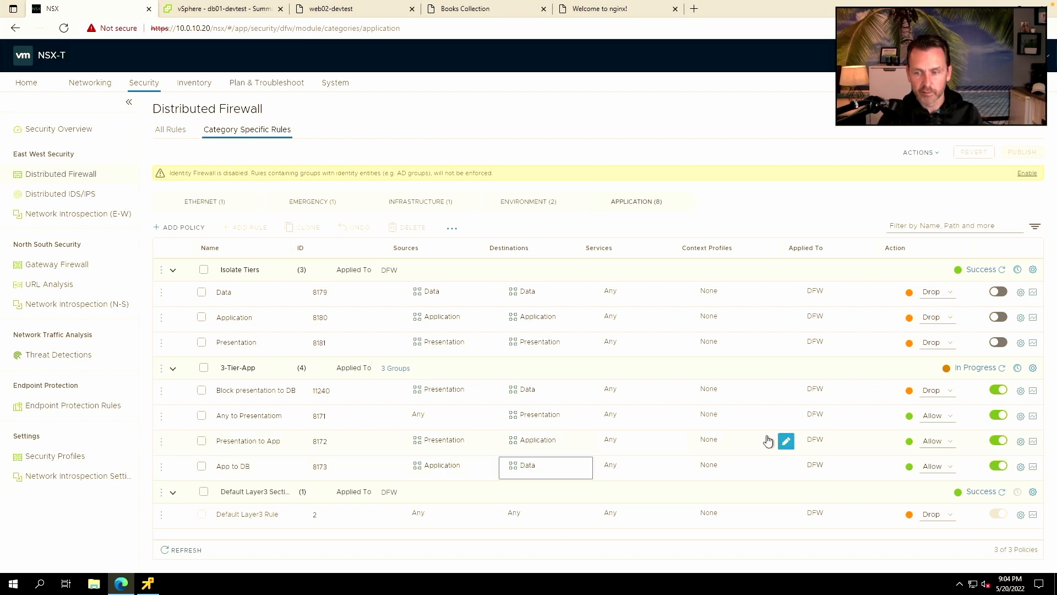
pyautogui.moveTo(763, 438)
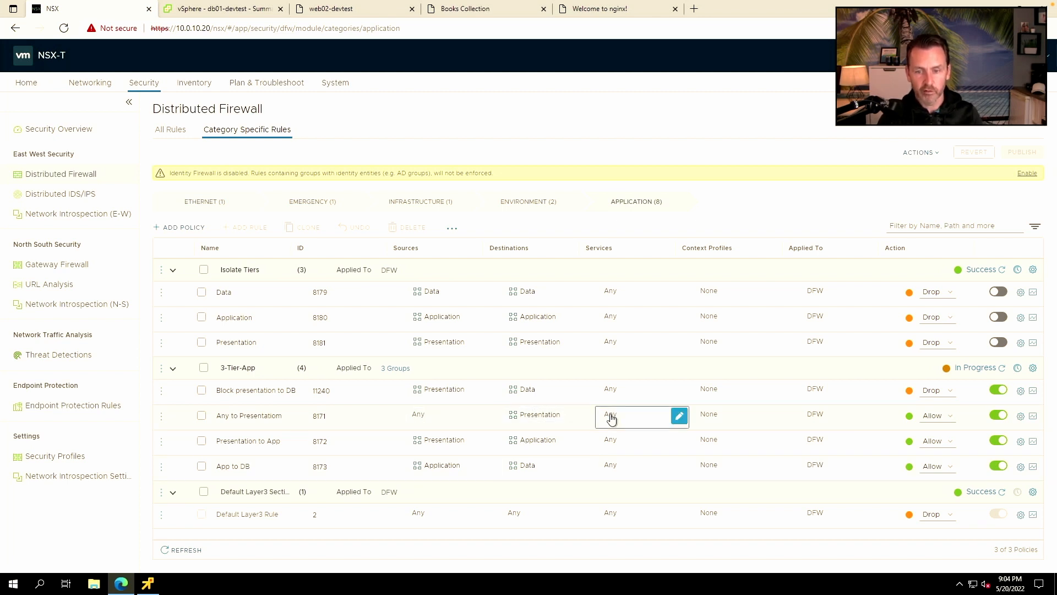
pyautogui.click(680, 417)
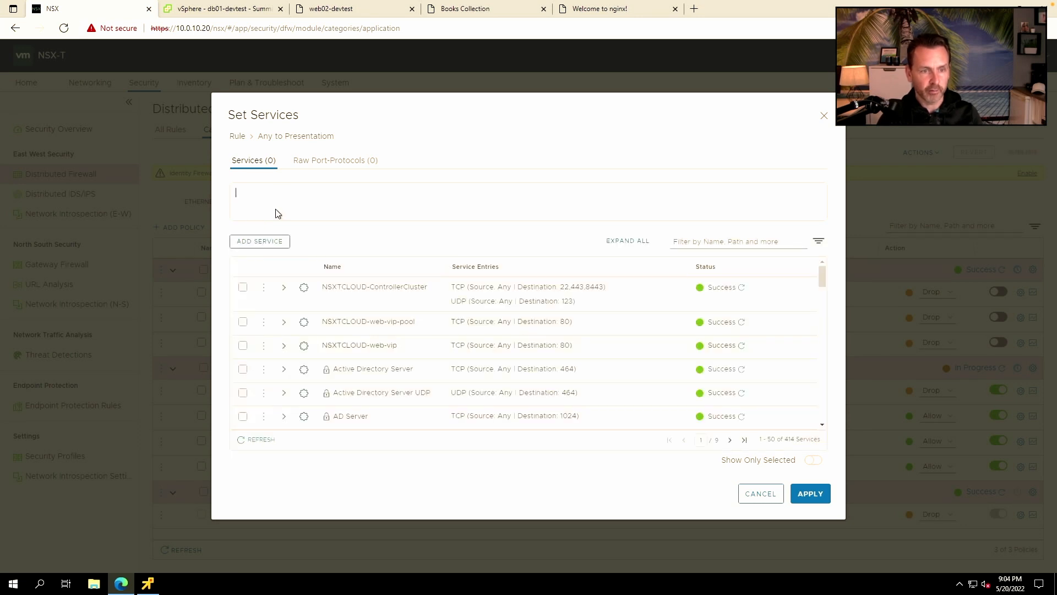
pyautogui.write('htt')
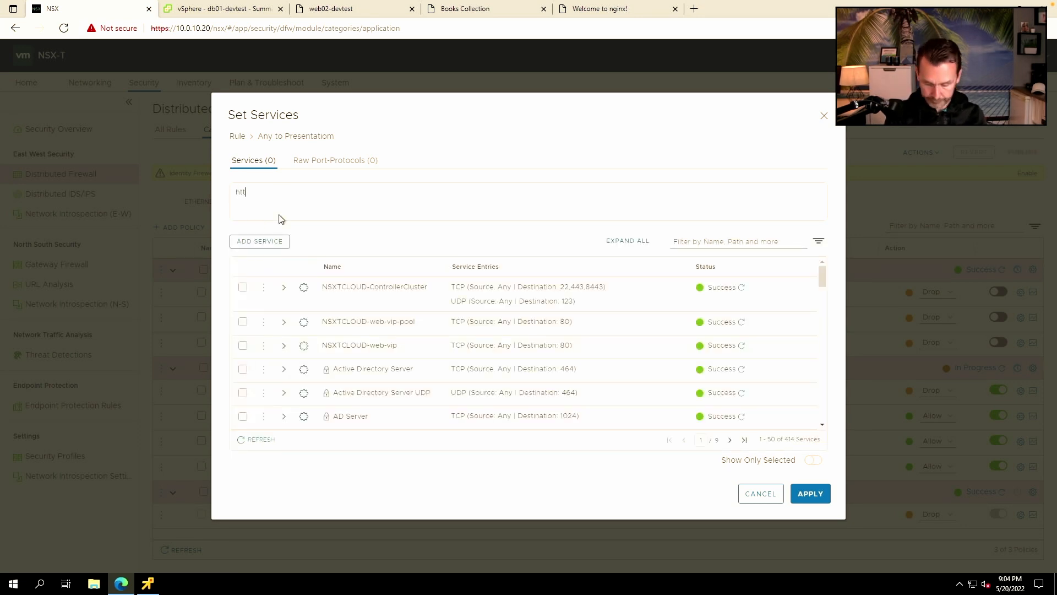
pyautogui.write('p')
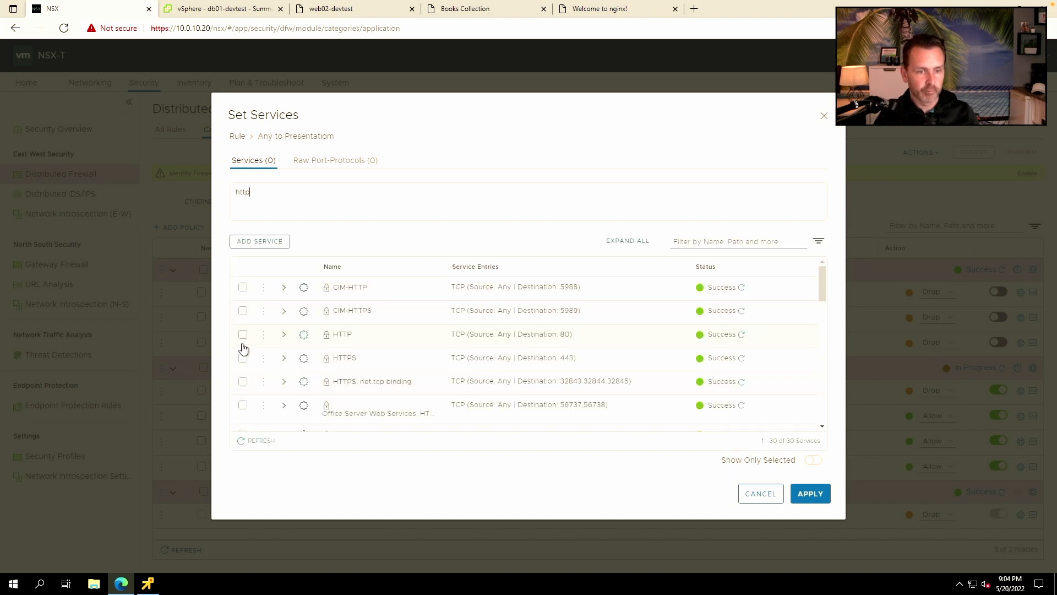
pyautogui.click(242, 335)
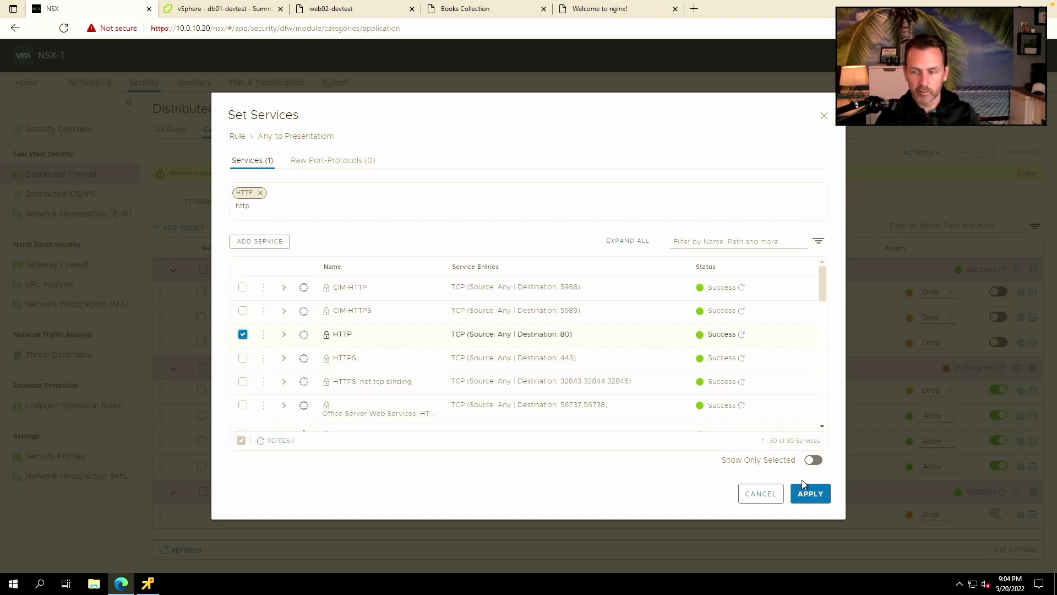
pyautogui.click(811, 493)
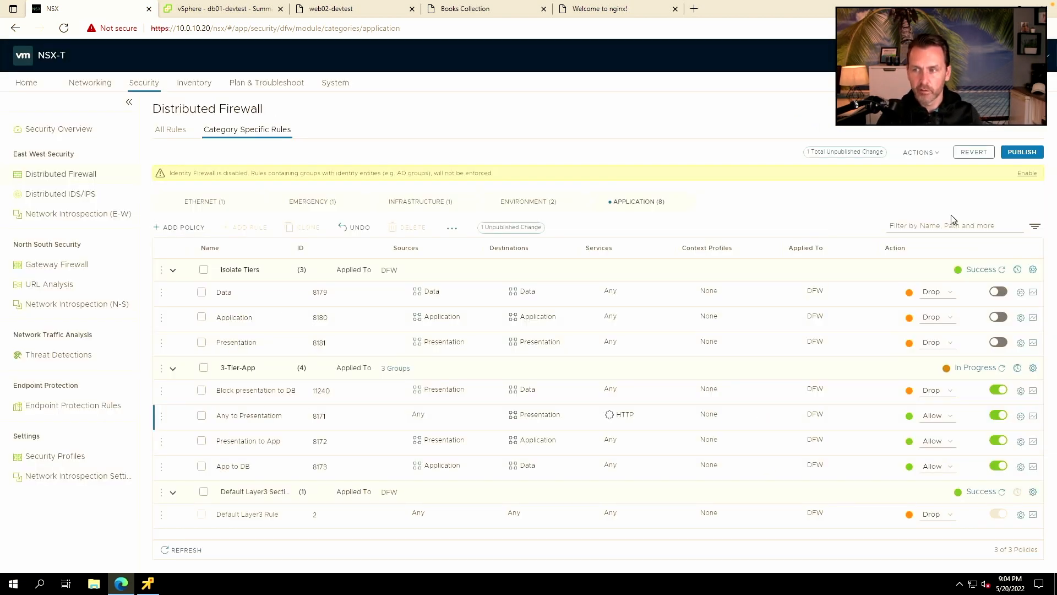
# Open a Windows Command Prompt and start a continuous ping to the Books Collection web server at 10.0.100.11.
pyautogui.click(15, 584)
pyautogui.write('cmd')
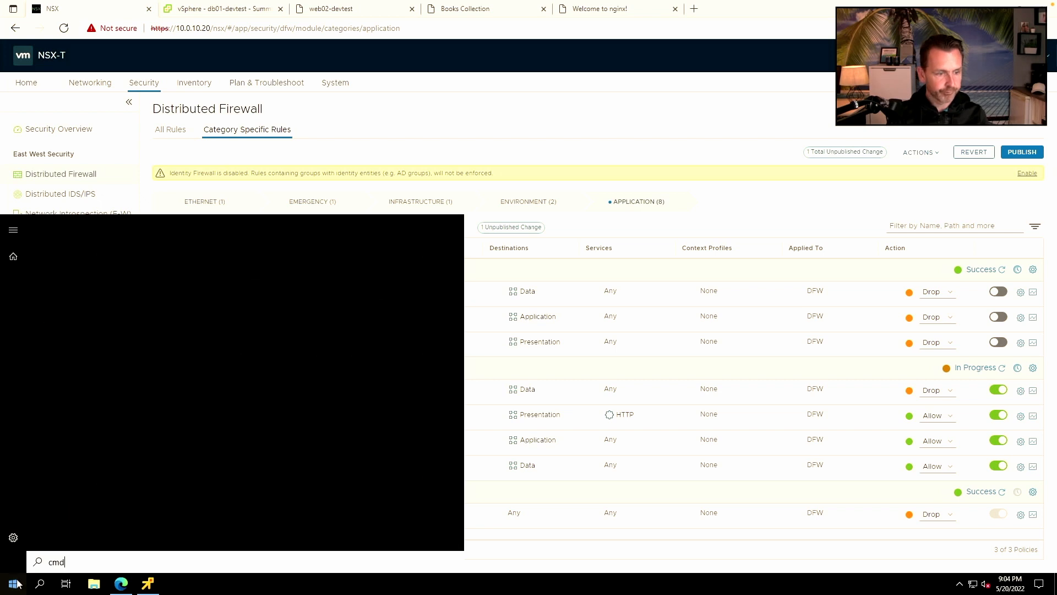
pyautogui.press('Return')
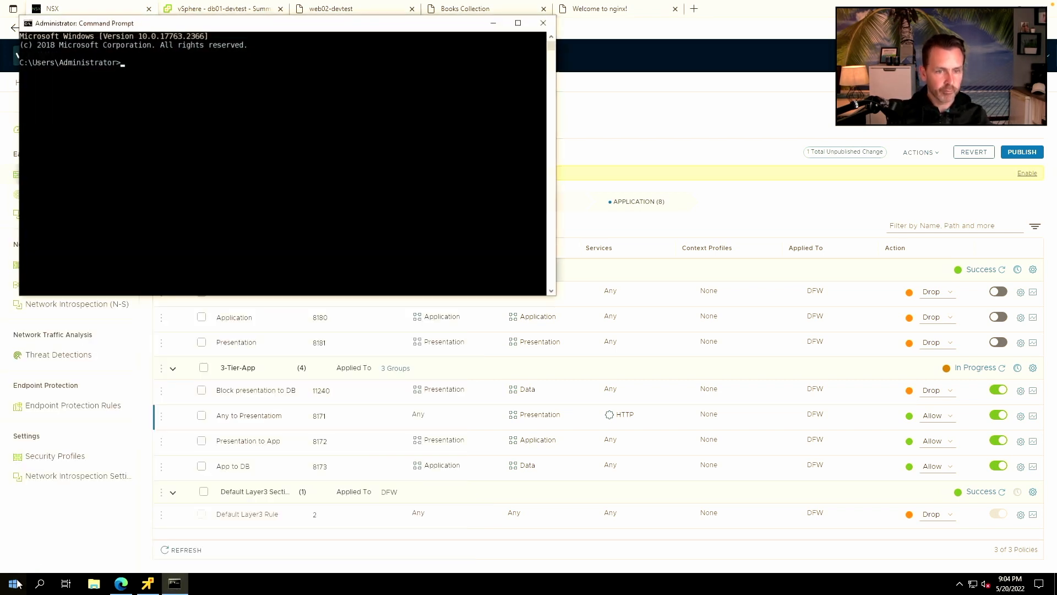
pyautogui.write('ping 10.0.100')
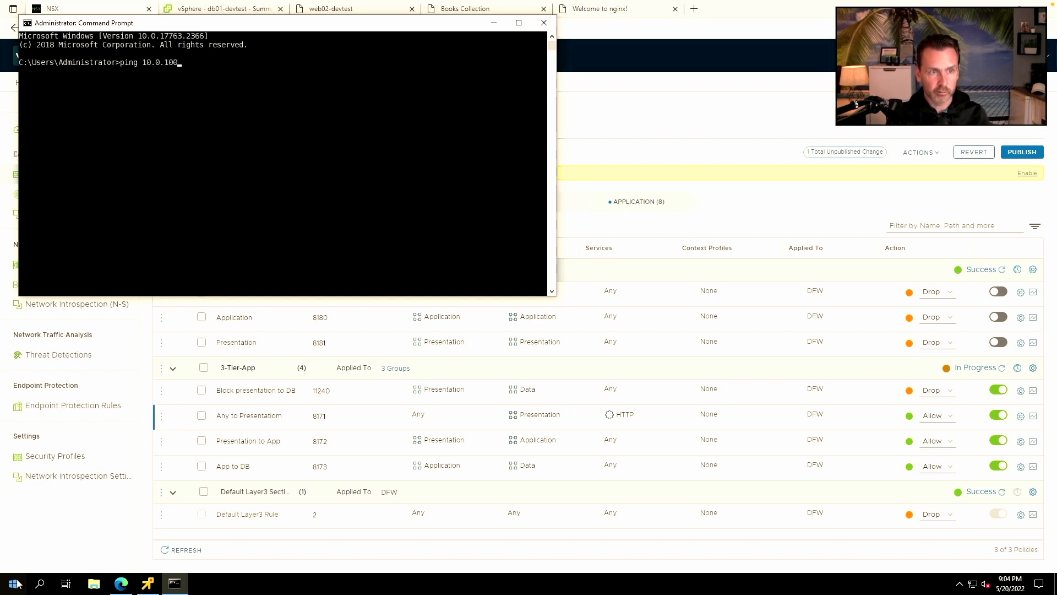
pyautogui.click(658, 115)
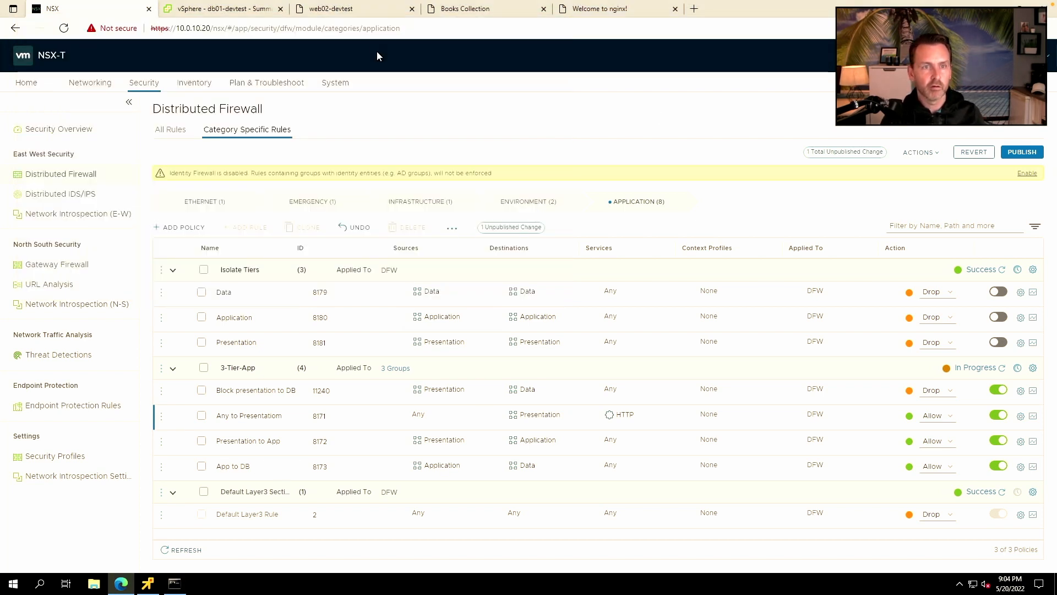
pyautogui.click(353, 11)
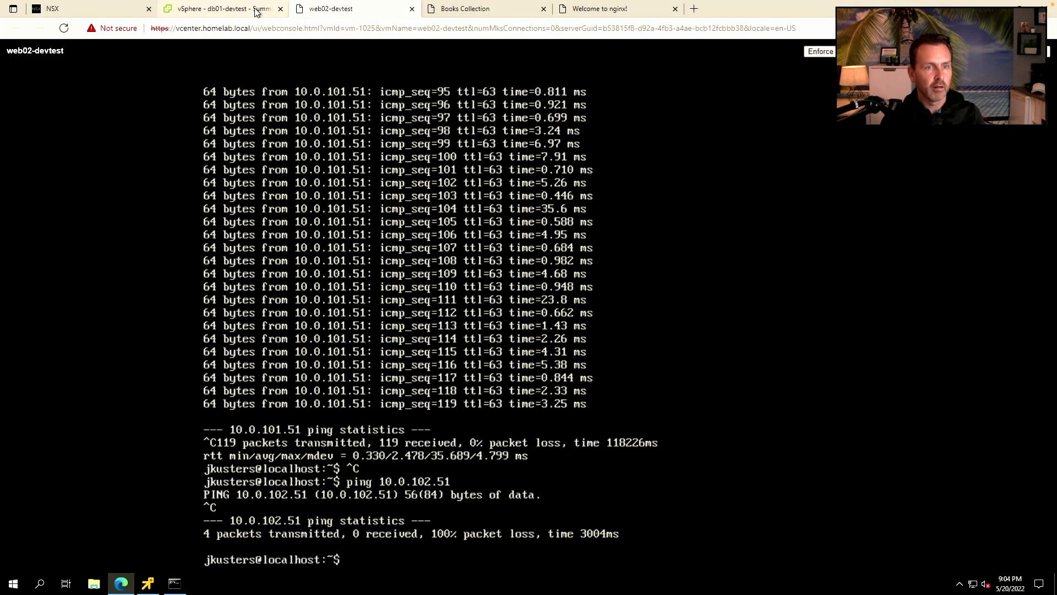
pyautogui.click(473, 14)
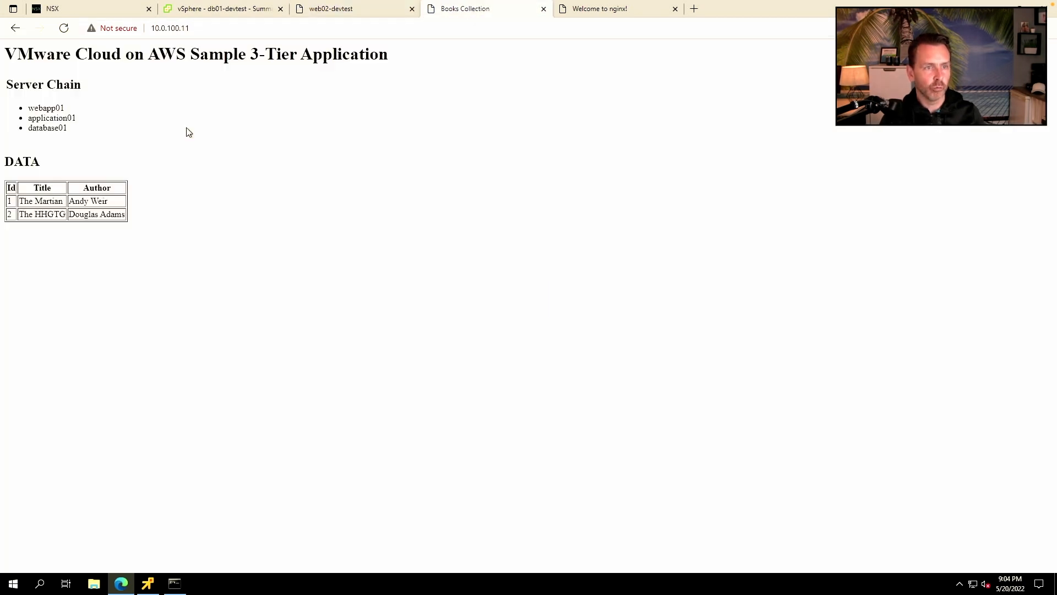
pyautogui.click(175, 584)
pyautogui.write('.11 -t')
pyautogui.press('Return')
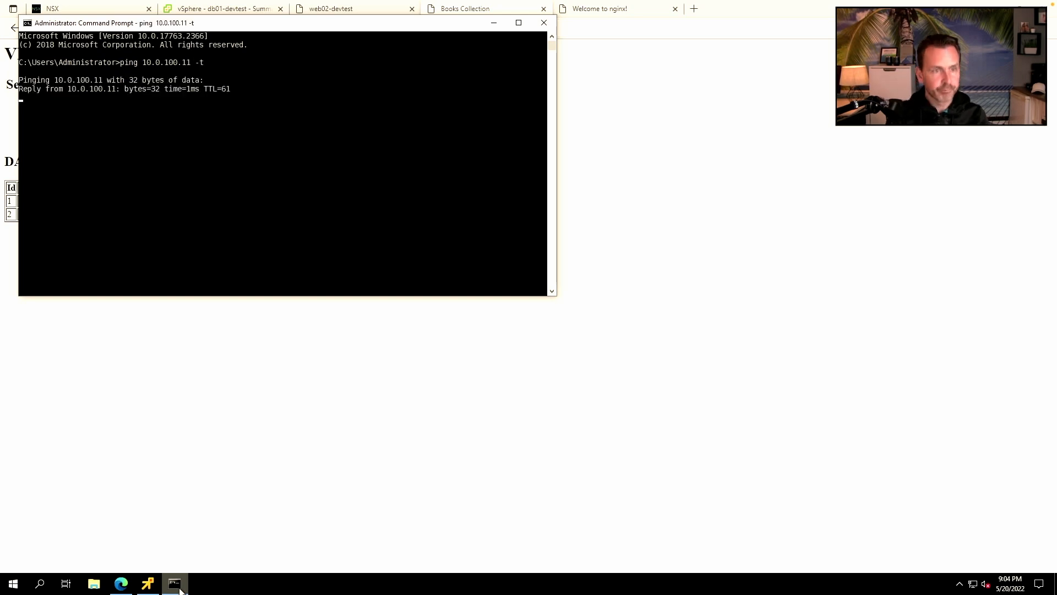
# Place the Command Prompt and Edge browser windows side by side and show the NSX distributed firewall rules in the browser.
pyautogui.moveTo(280, 27); pyautogui.dragTo(611, 113)
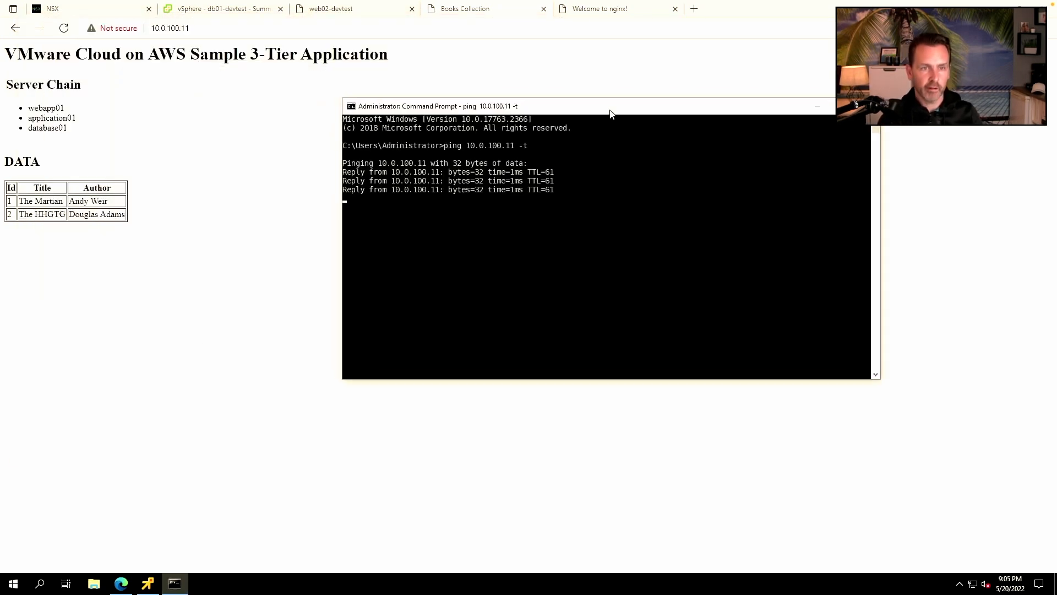
pyautogui.moveTo(769, 113); pyautogui.dragTo(1056, 112)
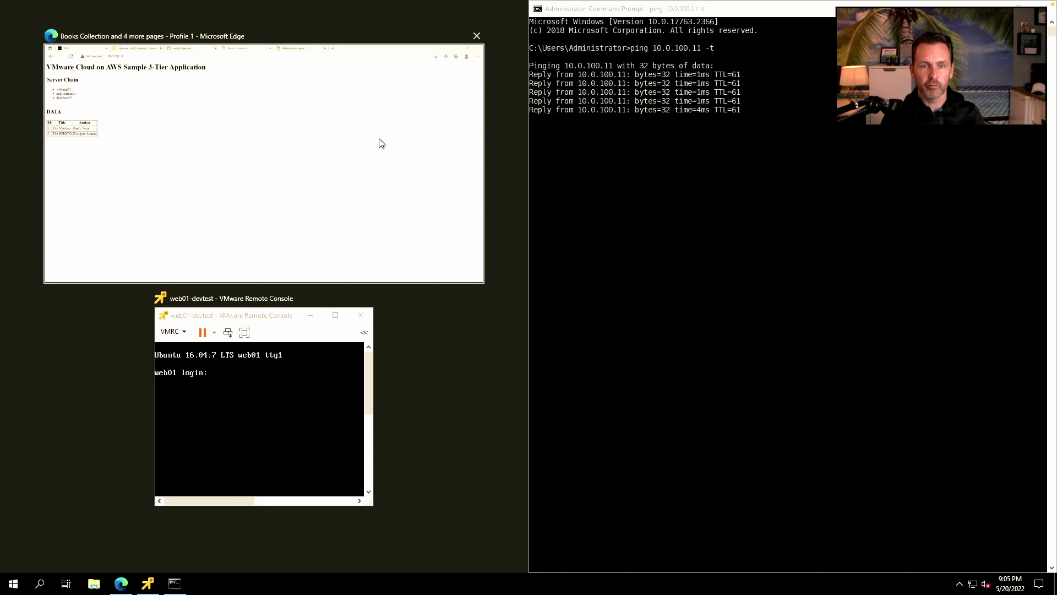
pyautogui.click(250, 137)
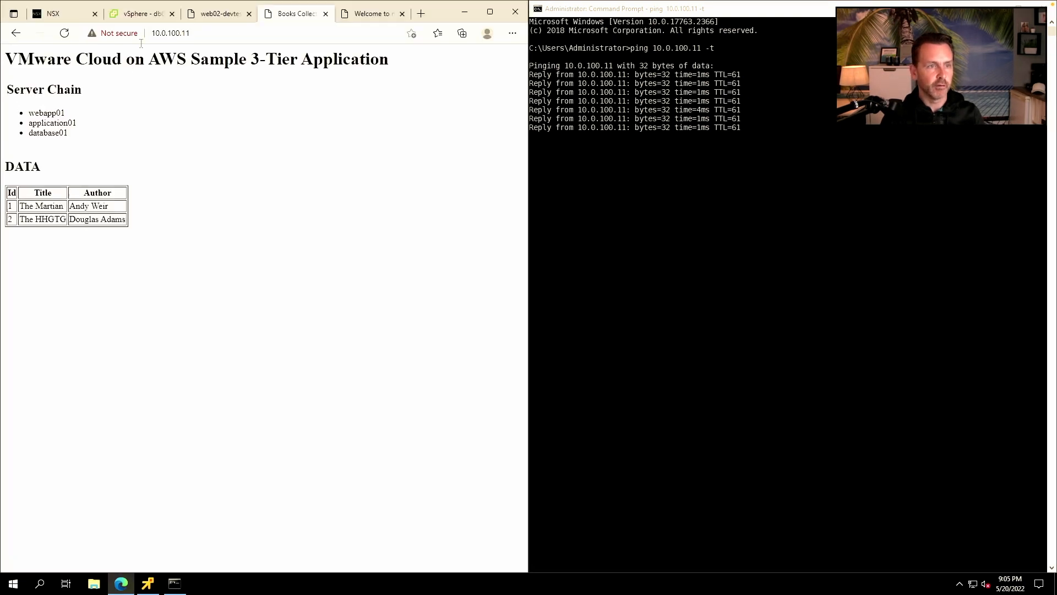
pyautogui.click(62, 17)
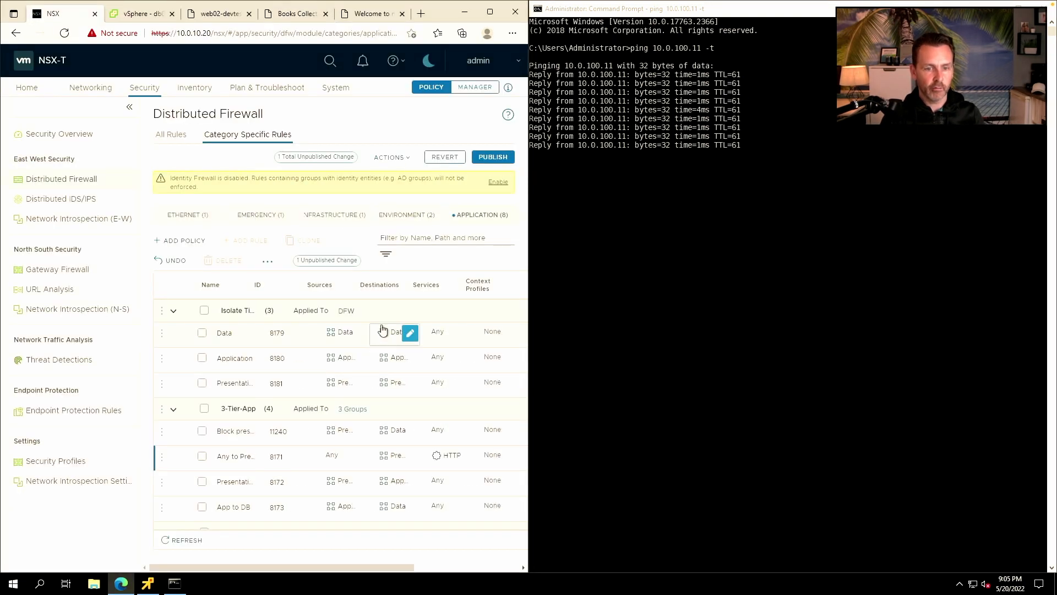
# Publish the pending distributed firewall change and check its effect on the continuous ping to 10.0.100.11.
pyautogui.click(493, 157)
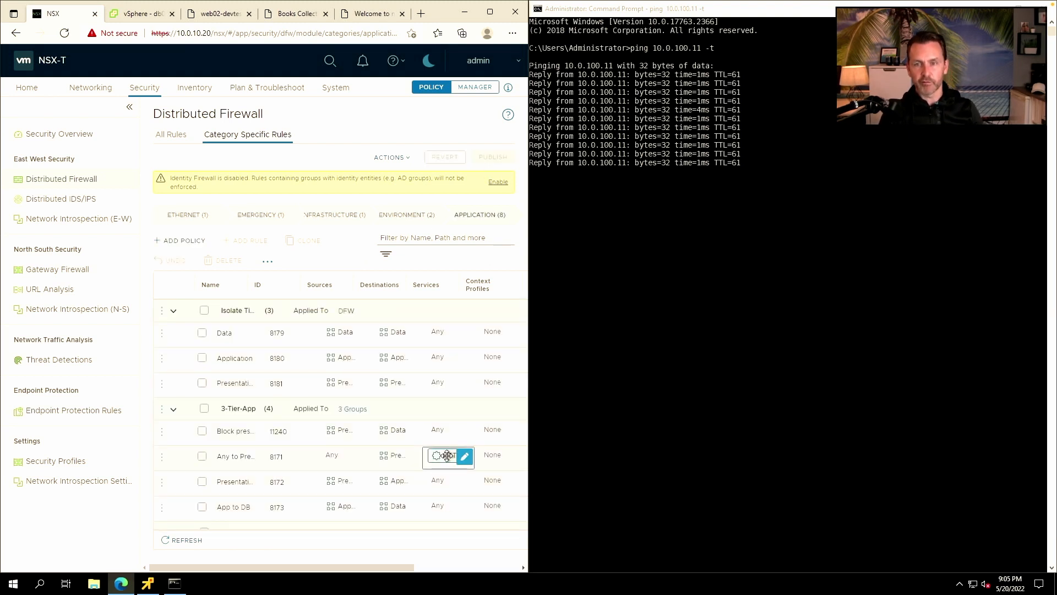
pyautogui.click(663, 185)
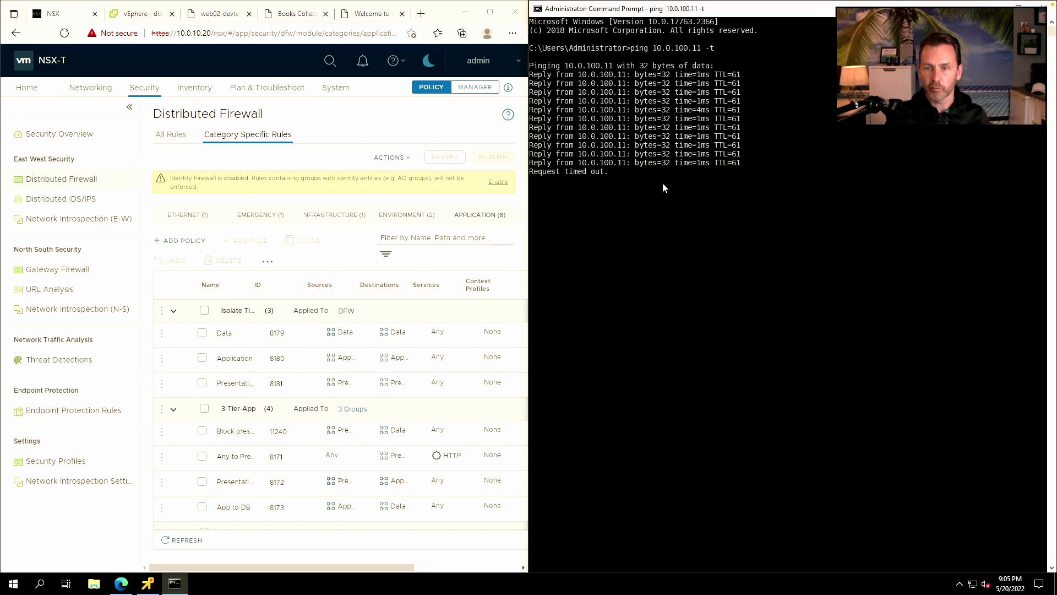
pyautogui.moveTo(417, 358)
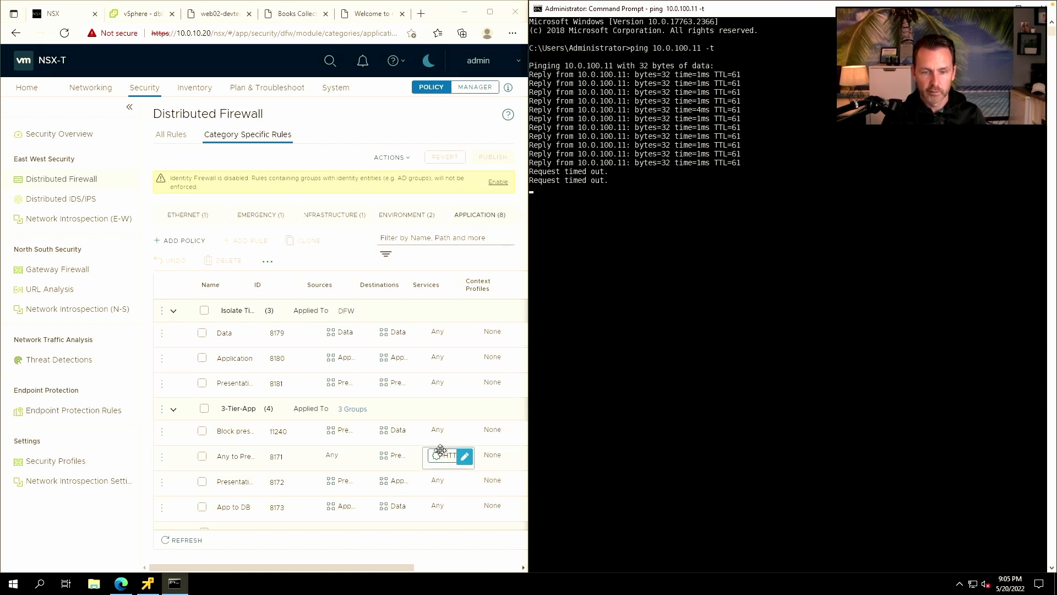
pyautogui.scroll(-2, 404, 477)
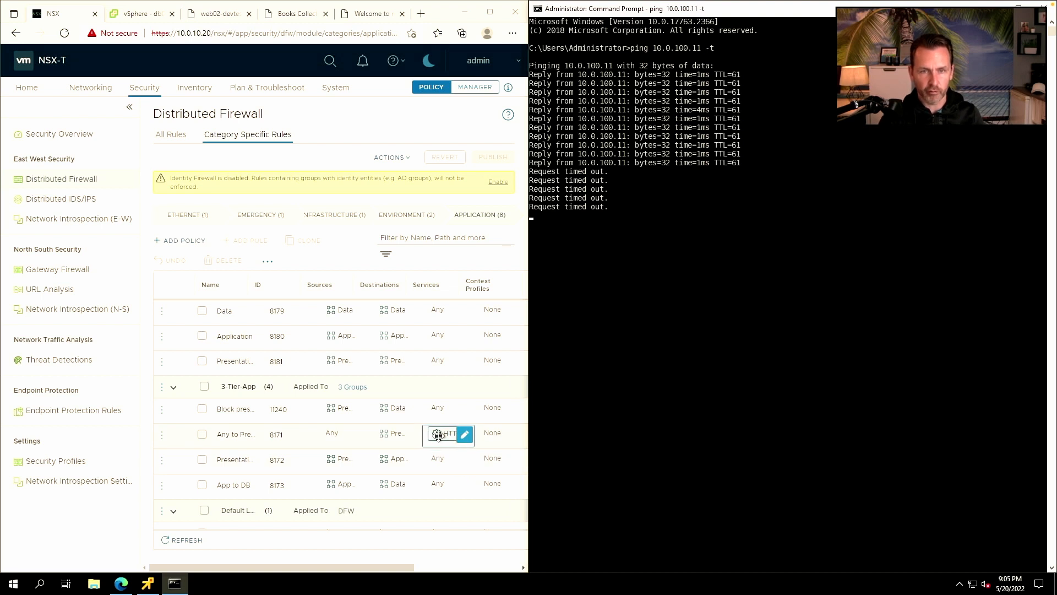
# Maximize the browser window and open the NSX-T Security section.
pyautogui.click(489, 12)
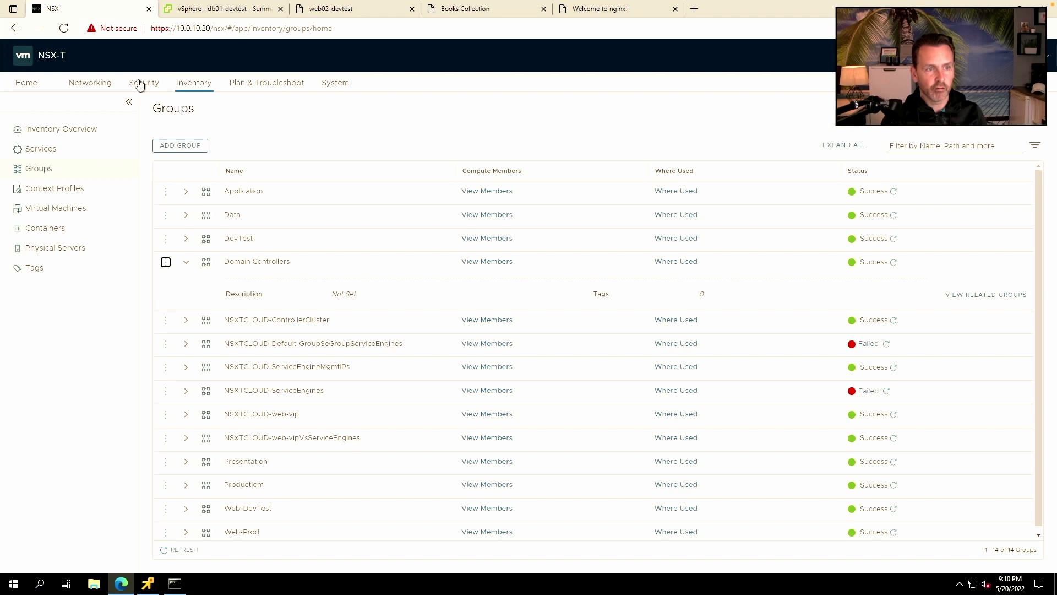
pyautogui.click(144, 82)
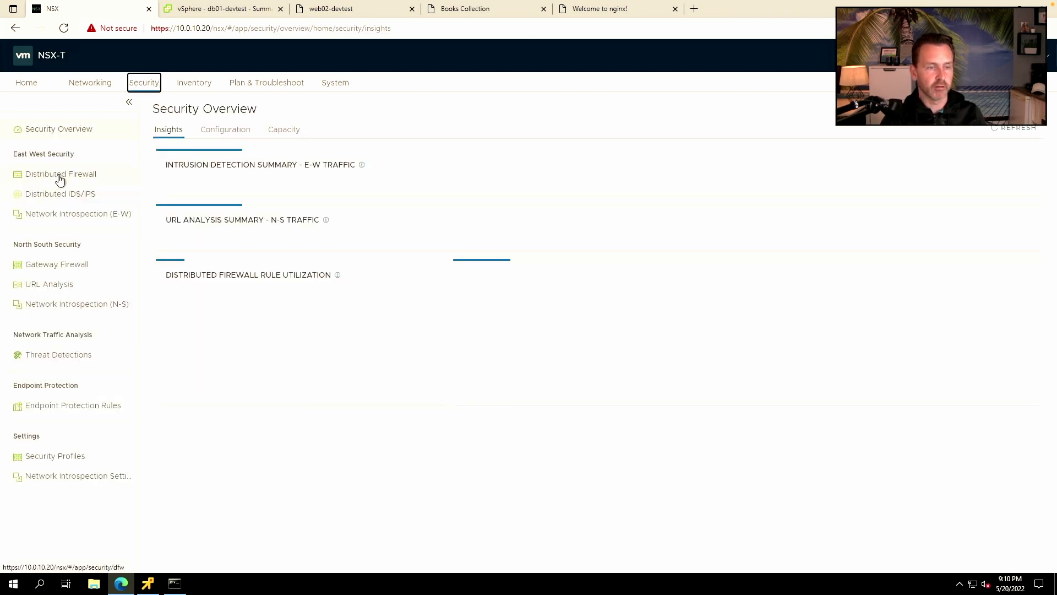